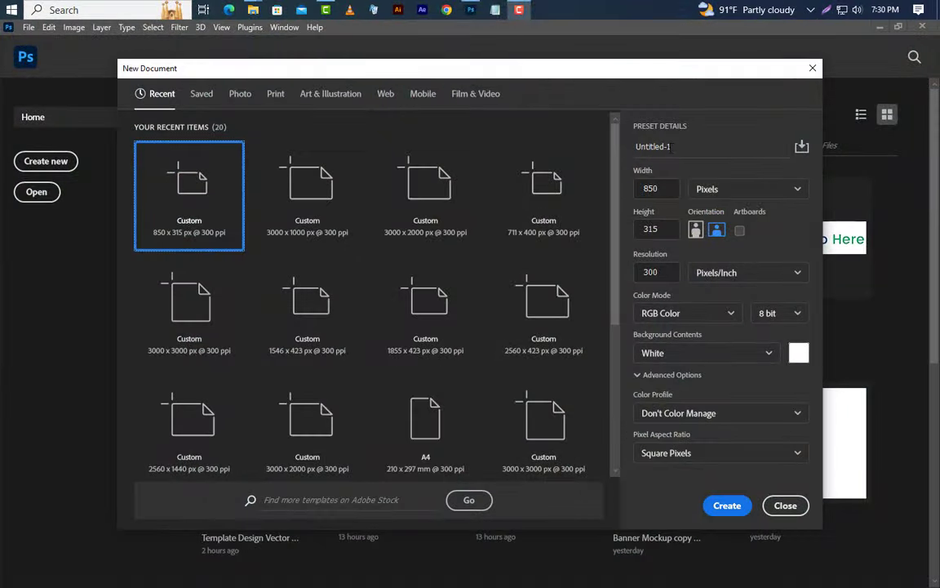
- Create a blank 850 x 315 px document named 'Facebook Cover Design'
left_click(671, 147)
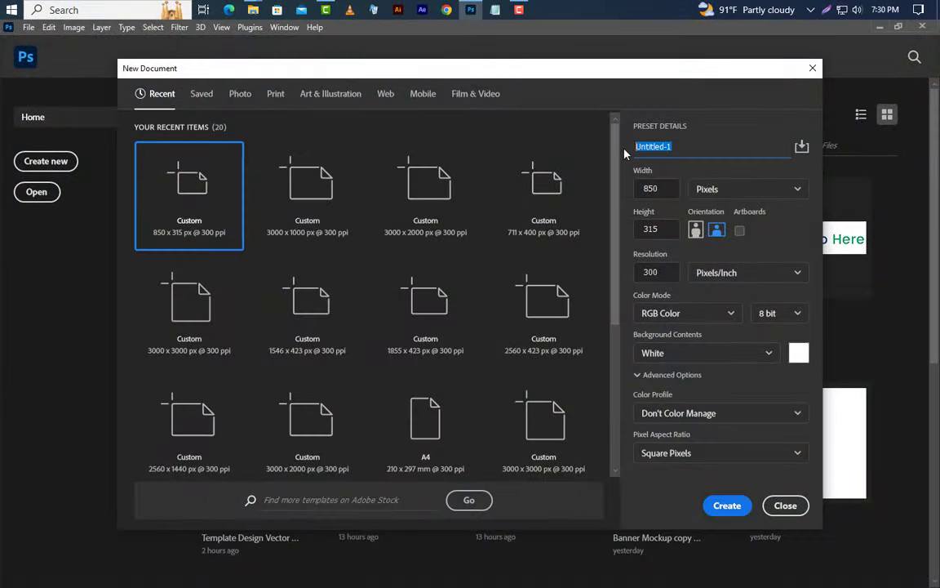
type("Facebook Cover ")
type("Design")
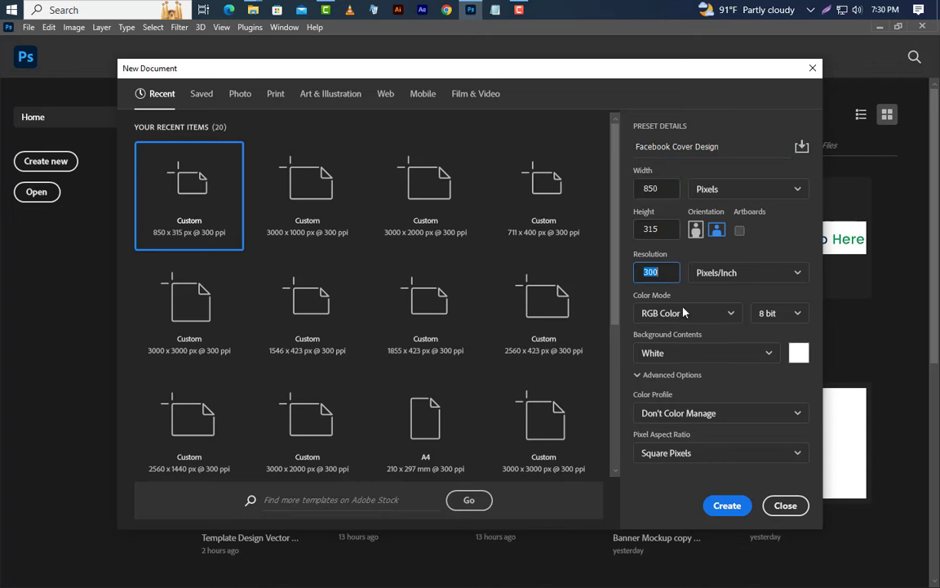
left_click(724, 505)
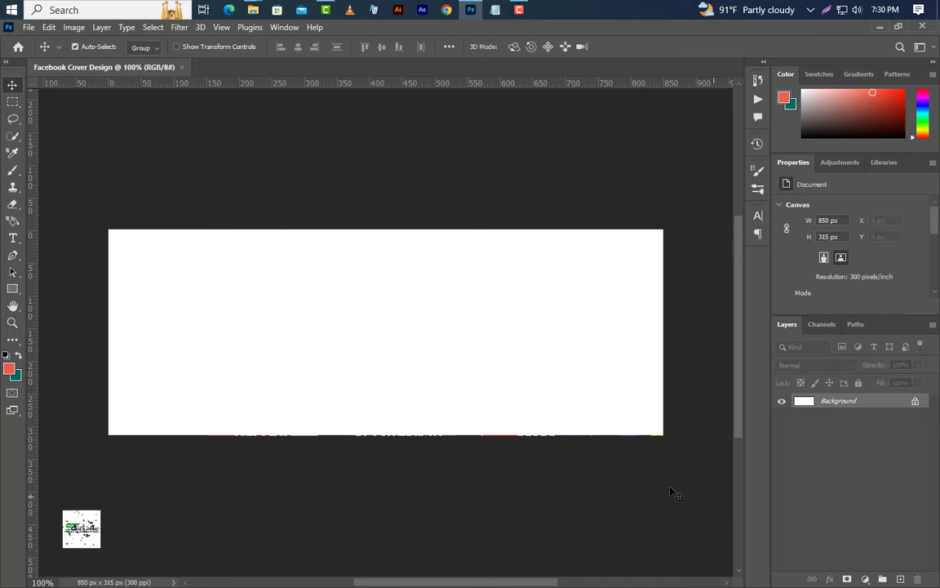
- Resize the image to 3000 px wide, giving 3000 x 1112 px
left_click(73, 27)
left_click(91, 125)
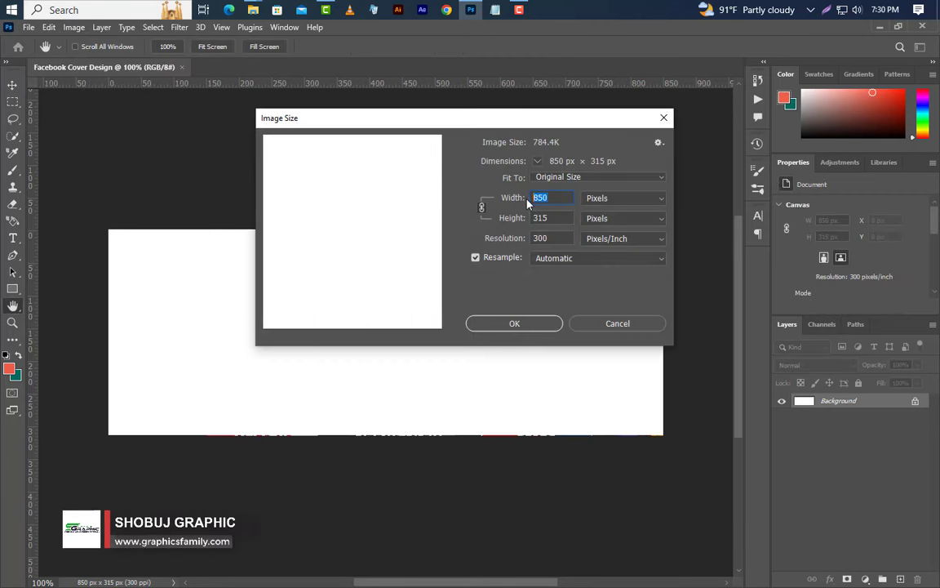
type("3000")
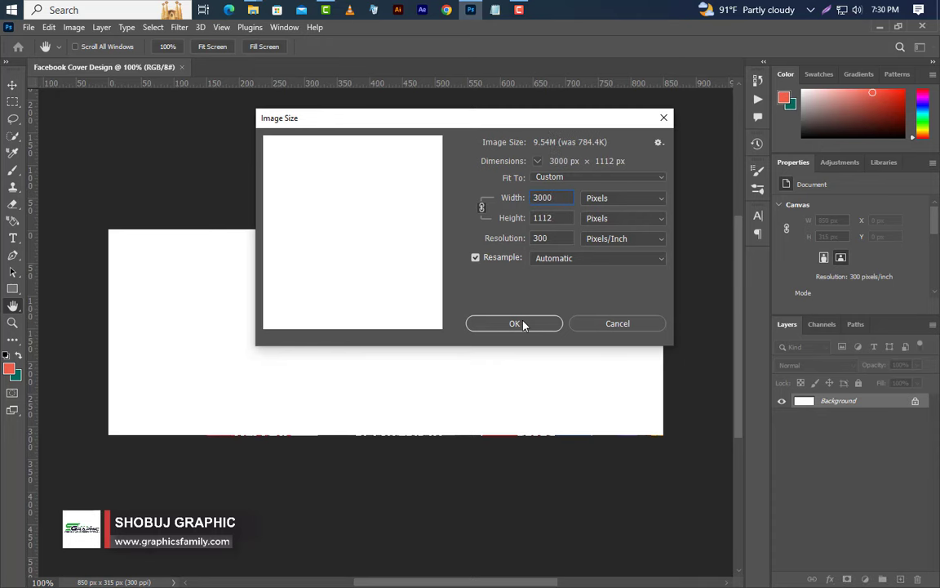
left_click(523, 325)
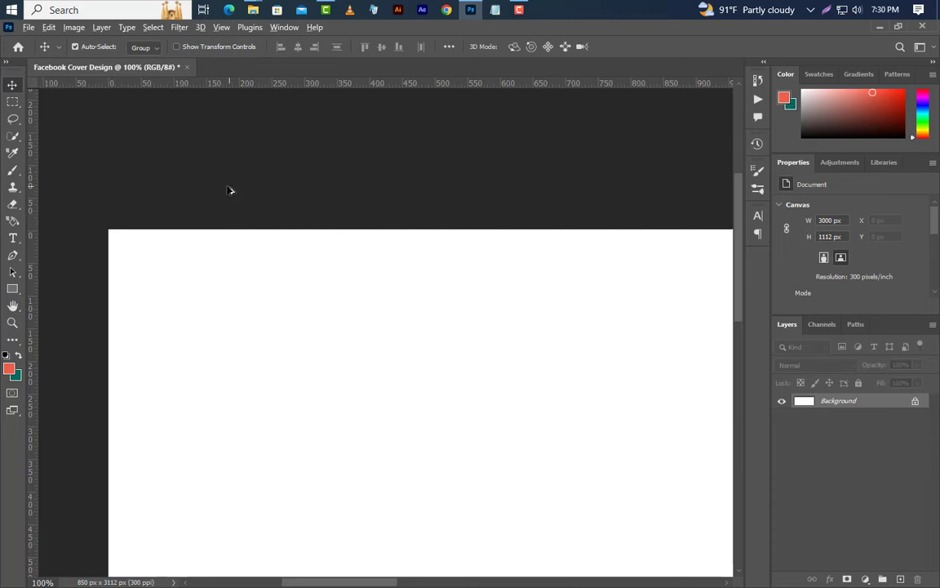
- Fit the canvas on screen and add a New Guide Layout with 75 px margins on every side
key("ctrl+0")
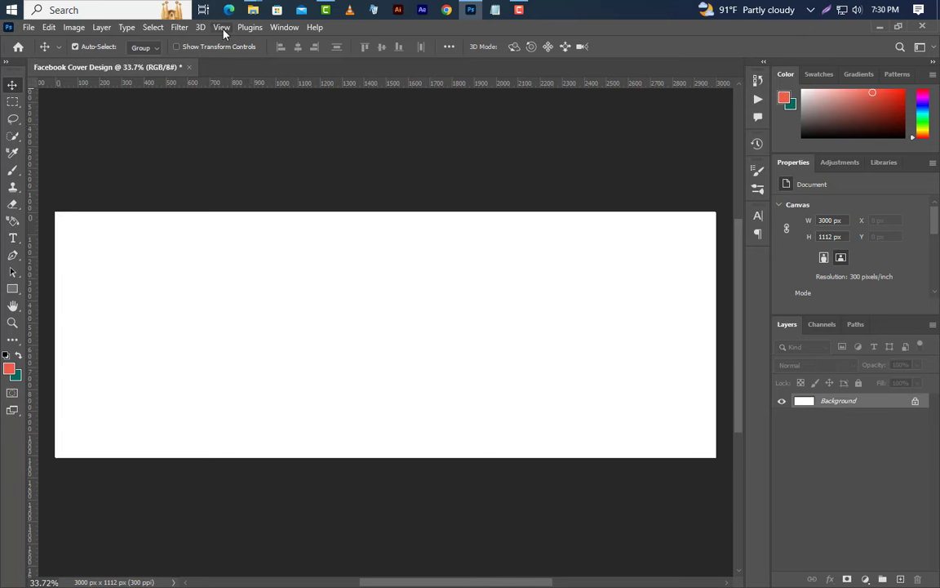
left_click(222, 28)
mouse_move(234, 369)
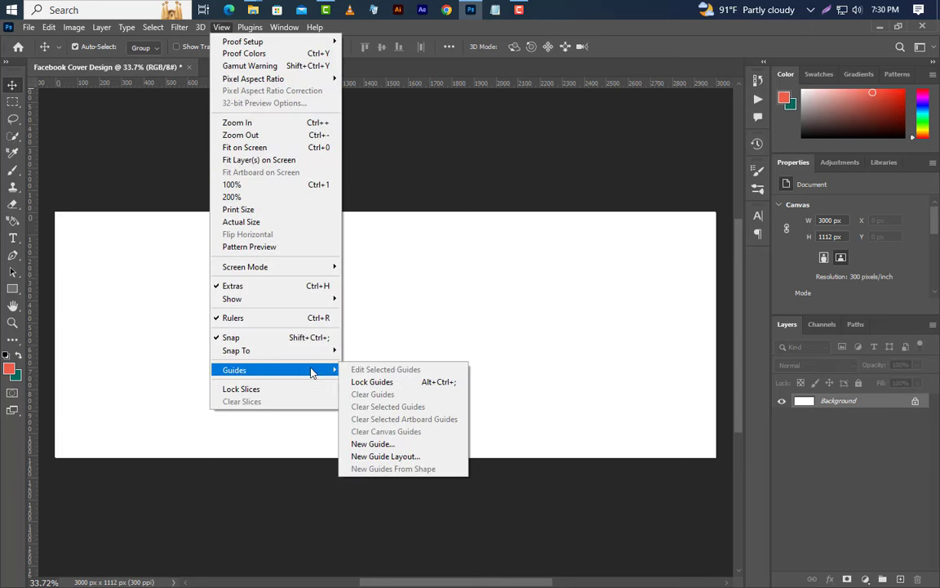
left_click(371, 456)
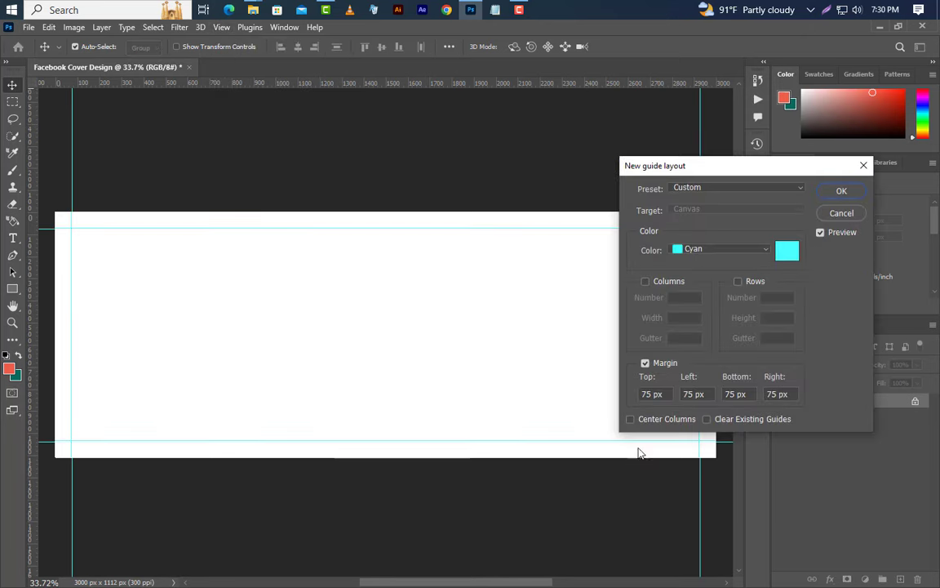
left_click(647, 394)
left_click(845, 193)
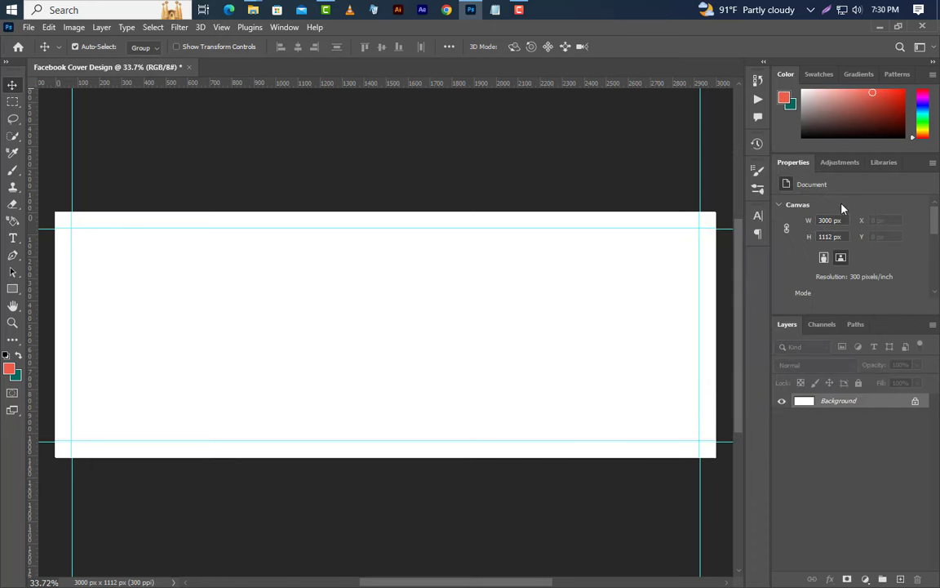
- Draw a red 635 px square right of the canvas centre with the Rectangle tool
left_click(12, 289)
left_click(82, 288)
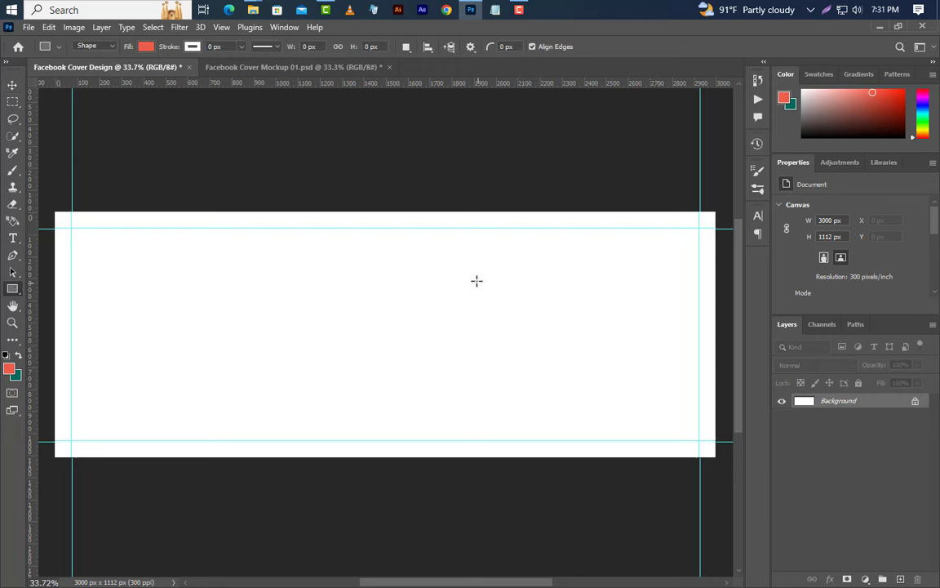
left_click_drag(472, 276, 600, 400)
type("635")
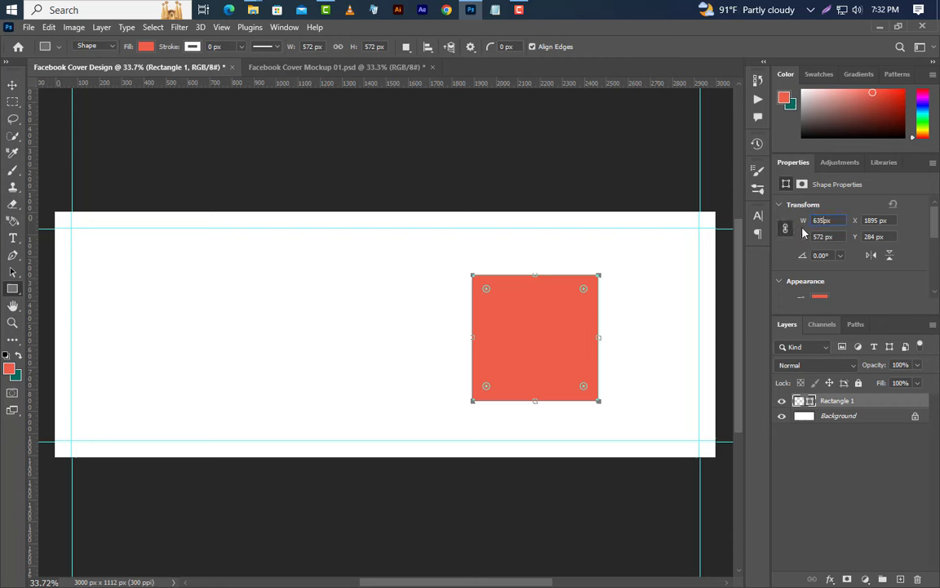
key("Return")
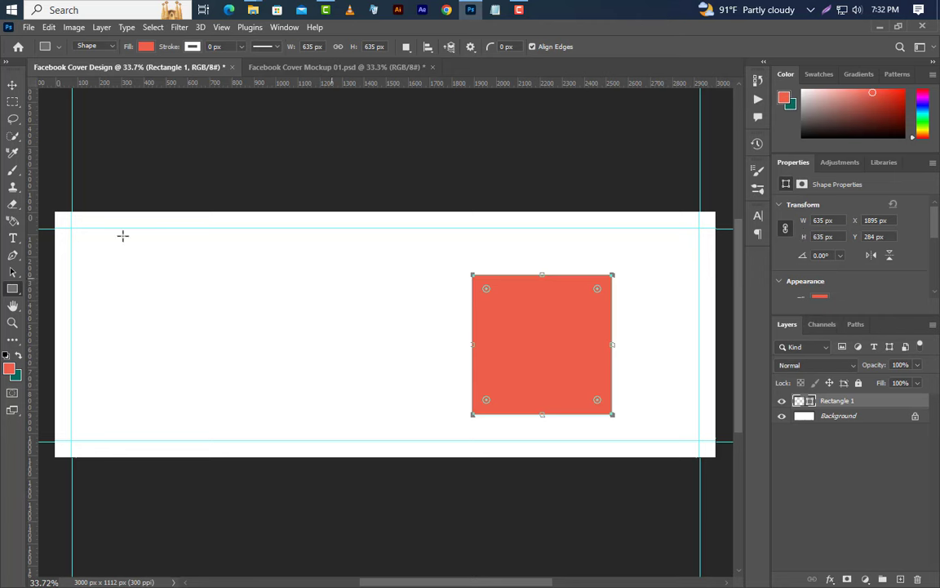
- Rotate the square 45° into a diamond and round all its corners to 25 px
left_click(49, 27)
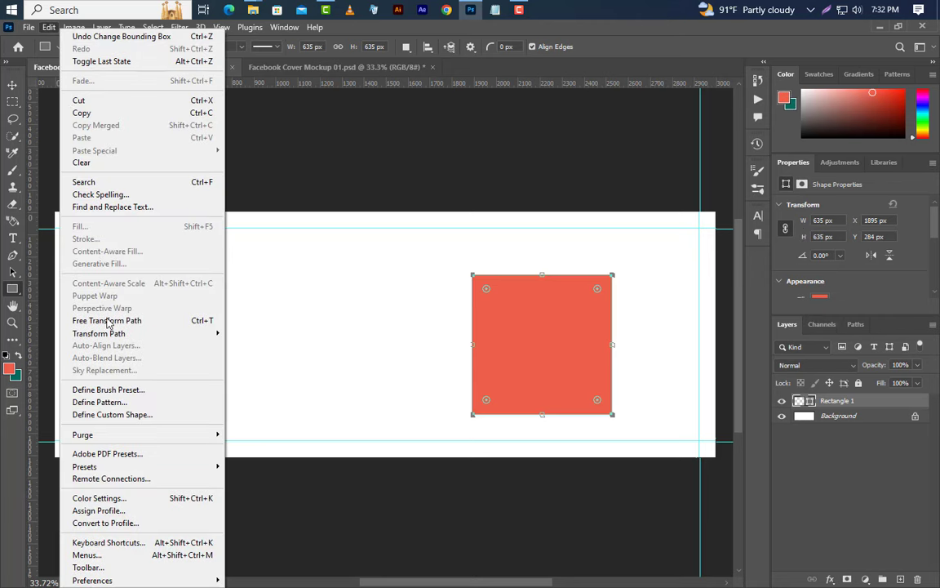
left_click(106, 320)
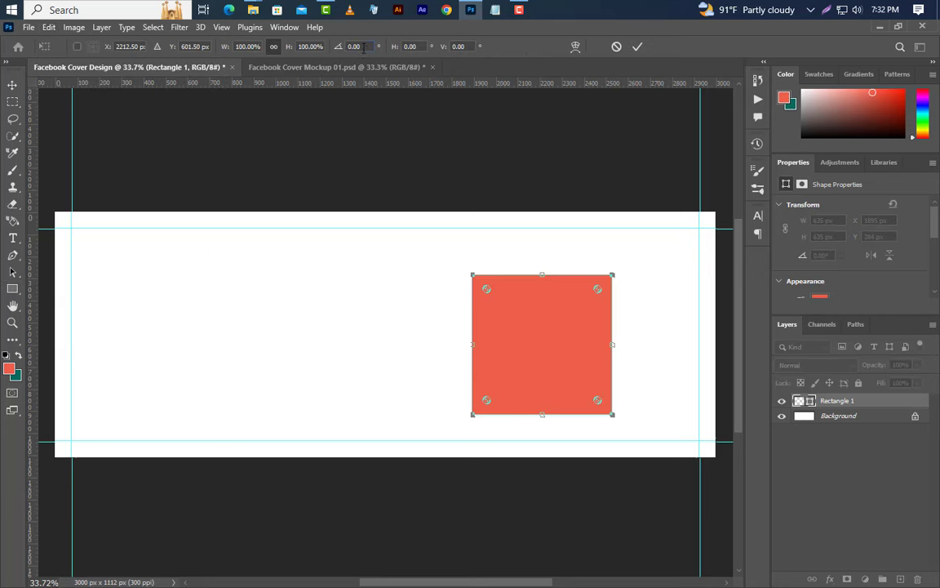
type("45")
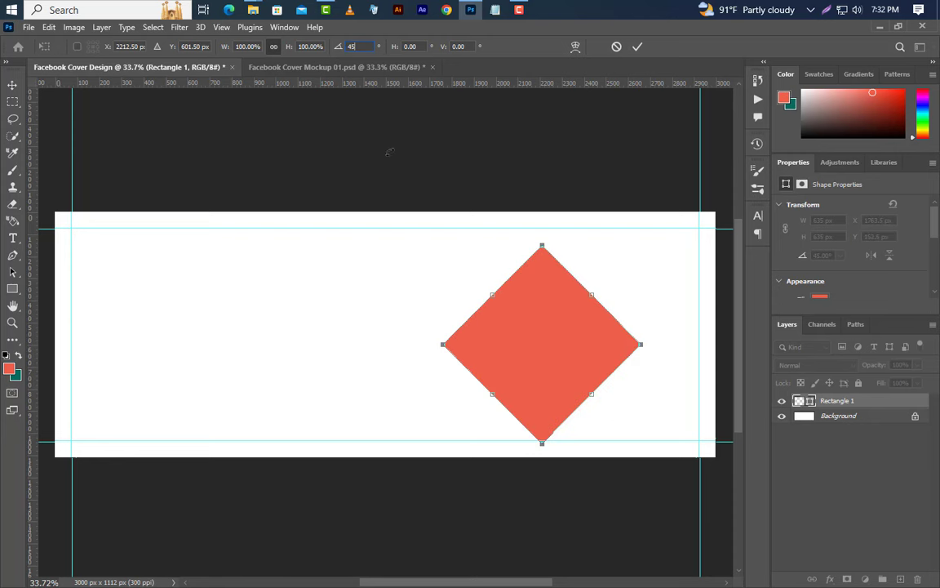
left_click(634, 49)
scroll(809, 275, "down", 3)
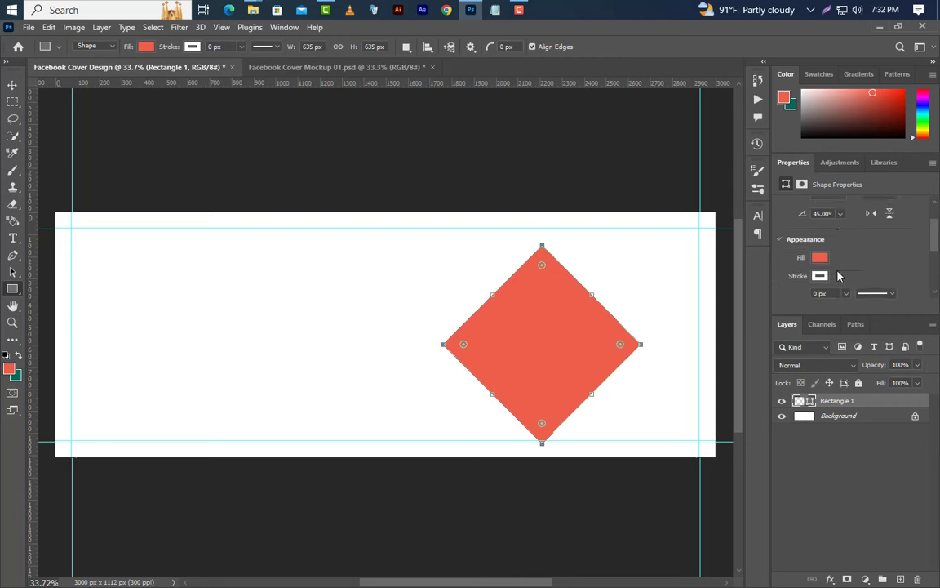
scroll(816, 278, "down", 3)
type("25")
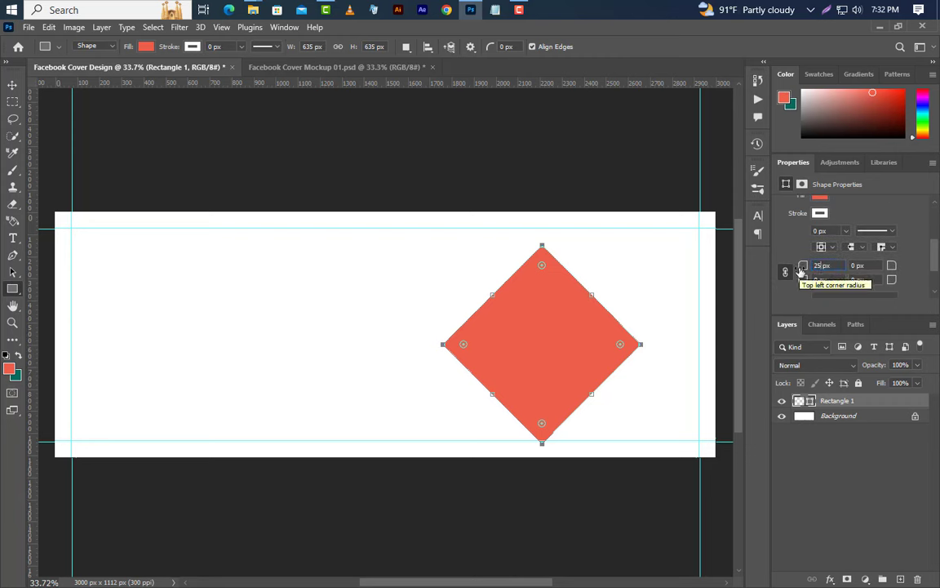
key("Return")
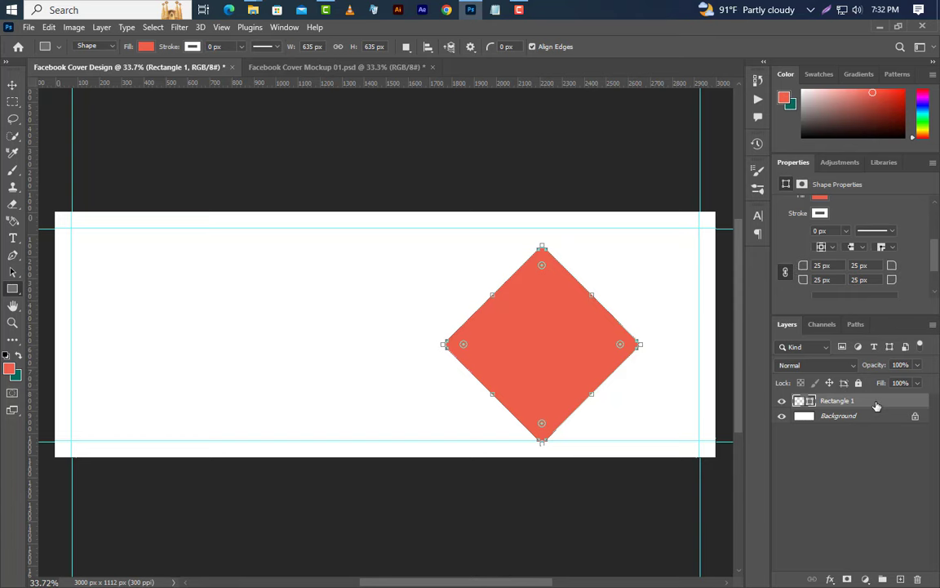
right_click(876, 406)
- Add a 7 px white inside Stroke layer style to the Rectangle 1 diamond
left_click(734, 60)
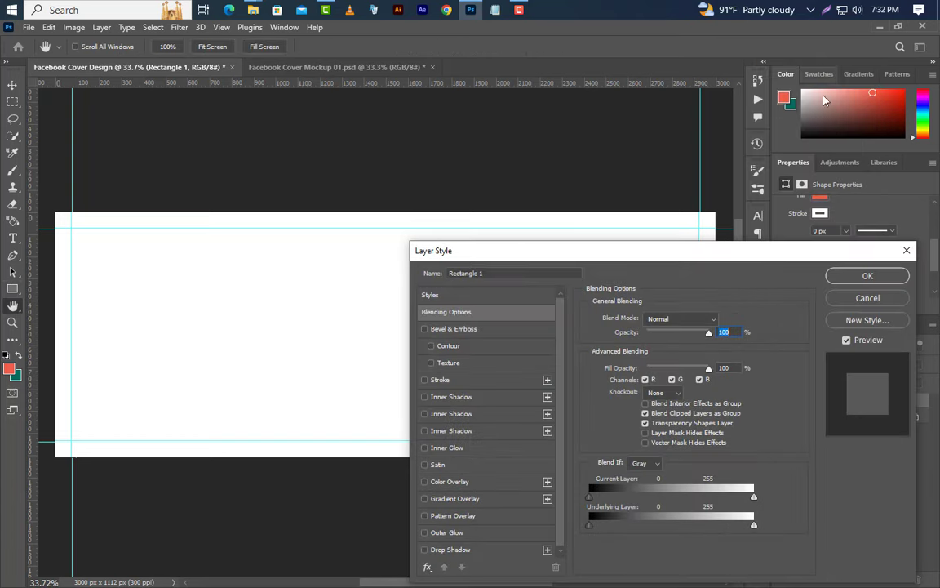
left_click(483, 383)
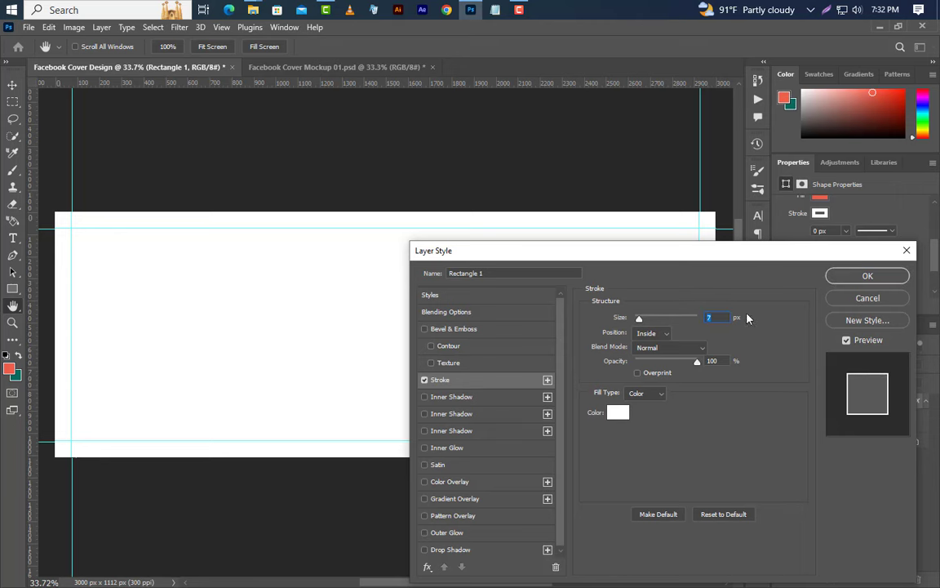
left_click(837, 276)
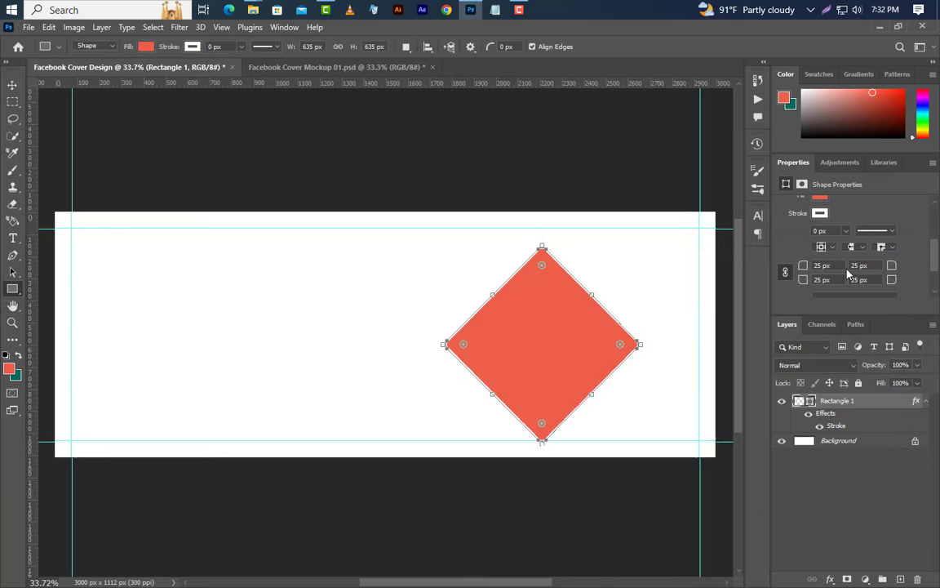
left_click(13, 85)
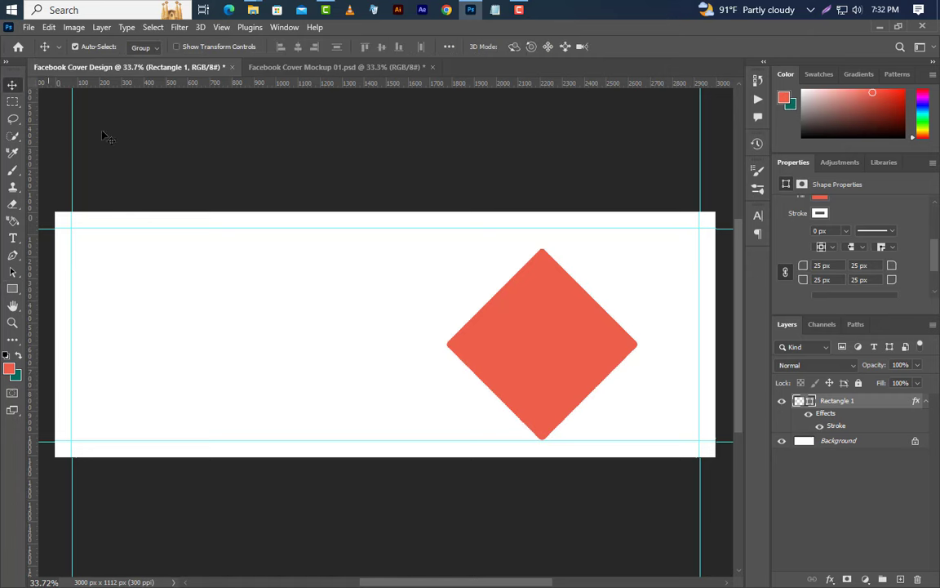
- Duplicate the diamond seven times to tile a diamond grid across the banner's right side
mouse_move(546, 367)
left_mouse_down()
mouse_move(652, 253)
mouse_move(410, 476)
left_mouse_up()
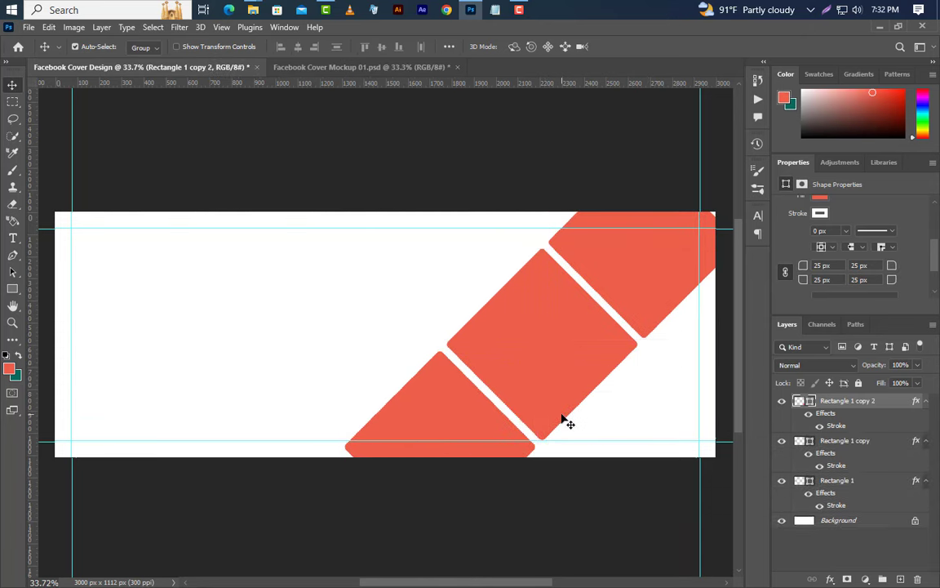
left_click_drag(584, 378, 689, 464)
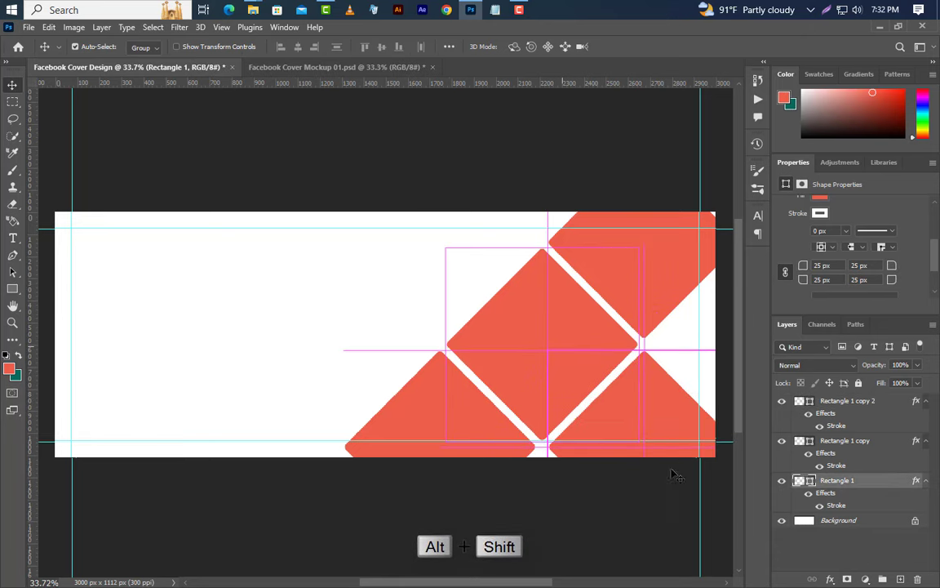
left_click_drag(658, 414, 398, 200)
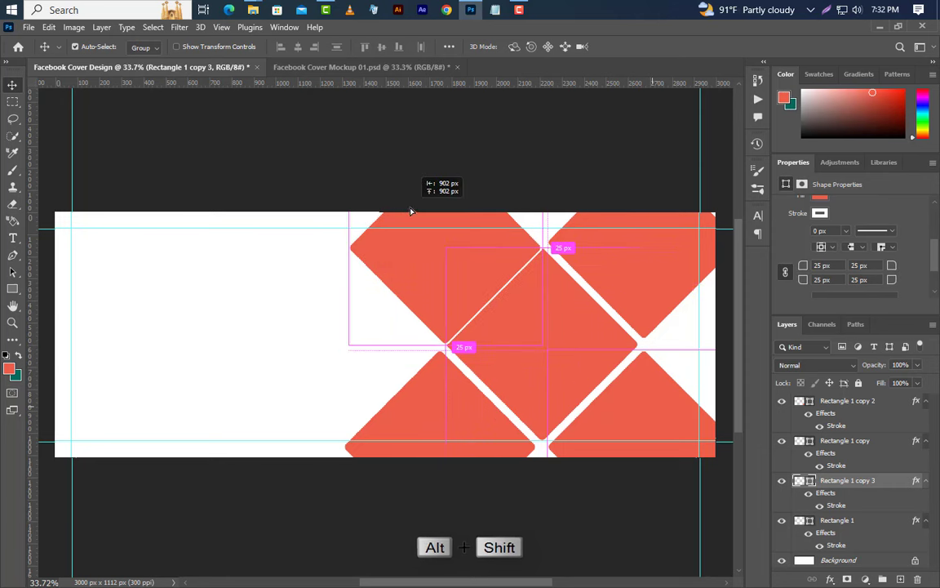
mouse_move(398, 201)
left_mouse_down()
mouse_move(451, 279)
mouse_move(353, 185)
left_mouse_up()
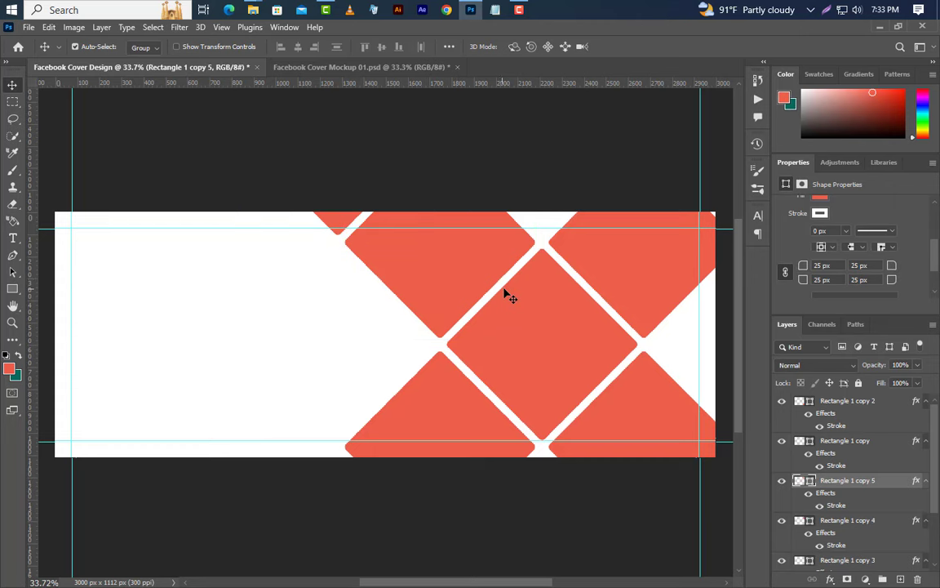
left_click(552, 338)
mouse_move(521, 349)
left_mouse_down()
mouse_move(642, 349)
mouse_move(571, 348)
left_mouse_up()
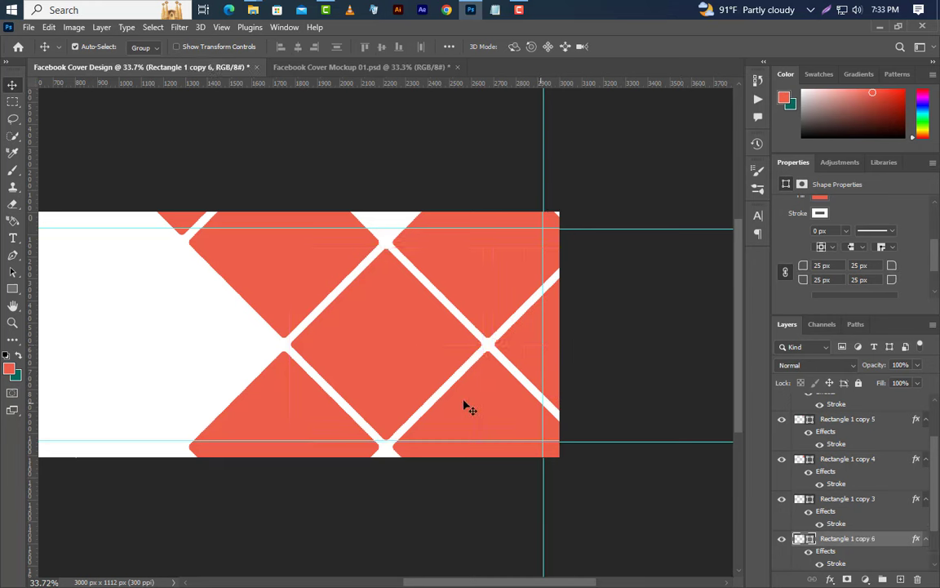
left_click(393, 346)
left_click_drag(394, 378, 380, 172)
- Collapse the Stroke effect listings under all eight Rectangle layers in the Layers panel
scroll(853, 496, "up", 3)
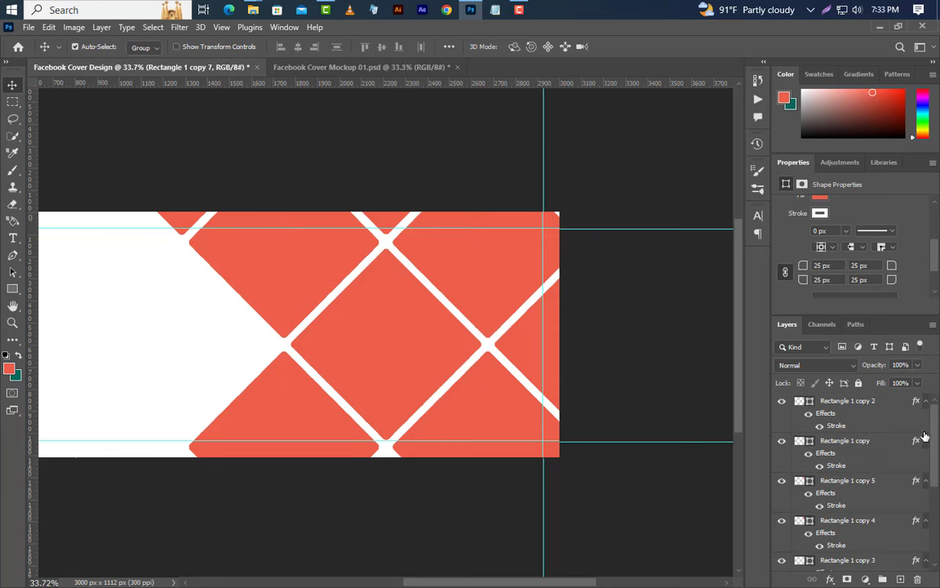
left_click(928, 402)
left_click(927, 416)
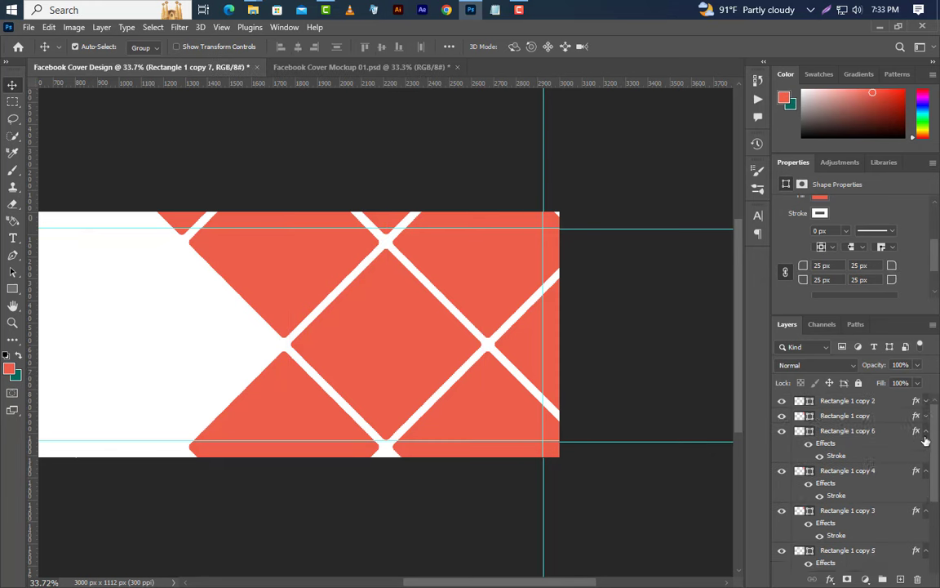
left_click(928, 431)
left_click(928, 462)
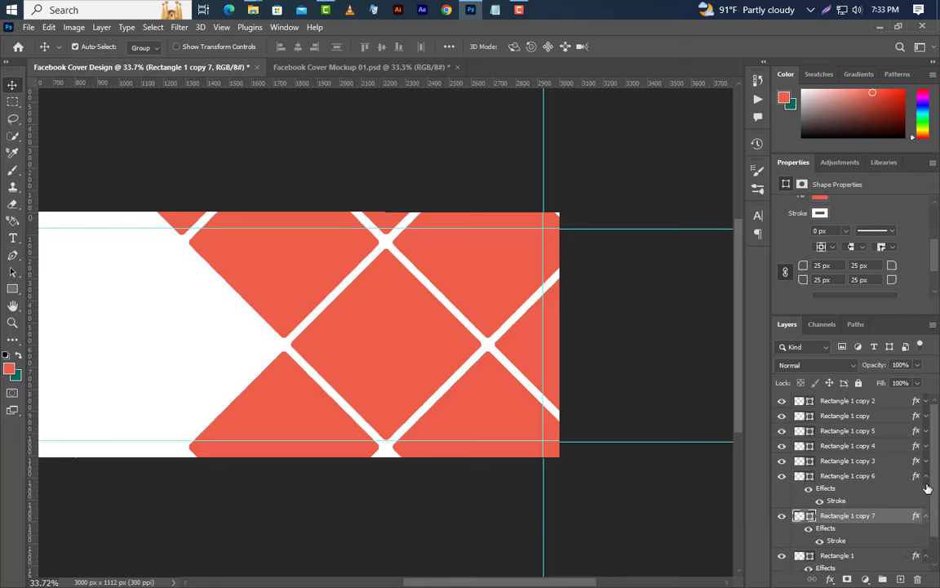
left_click(927, 476)
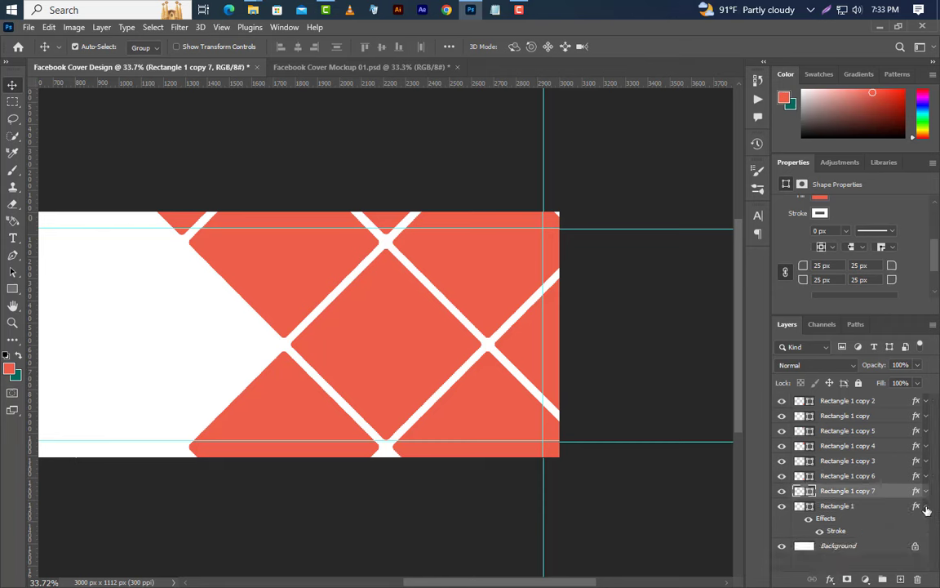
left_click(927, 506)
- Select all eight diamond layers and nudge them rightward with Shift+arrow keys
left_click(865, 507)
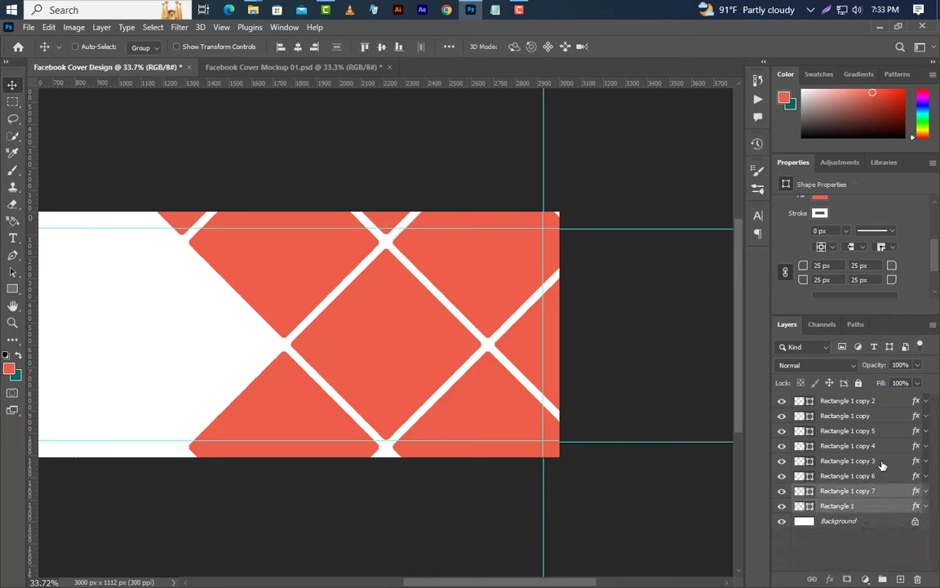
left_click(885, 419, "shift")
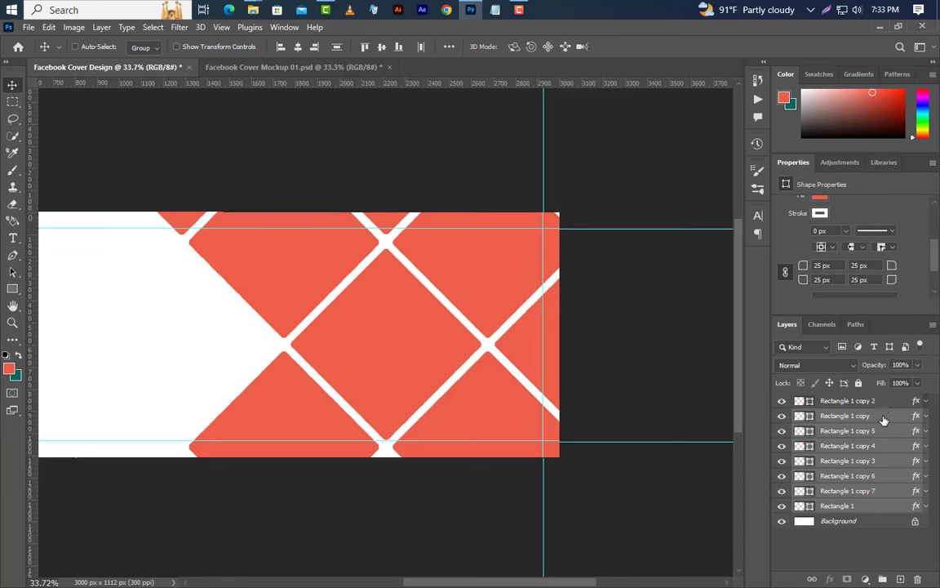
left_click(883, 401, "shift")
key("shift+Right")
key("shift+Down")
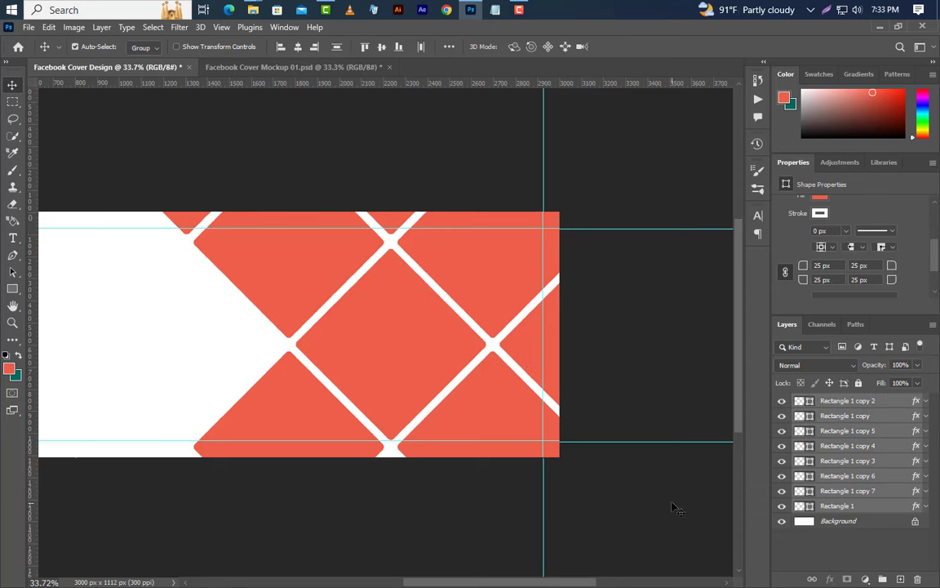
key("shift+Right")
key("shift+Down")
key("shift+Right")
key("shift+Down")
key("shift+Left")
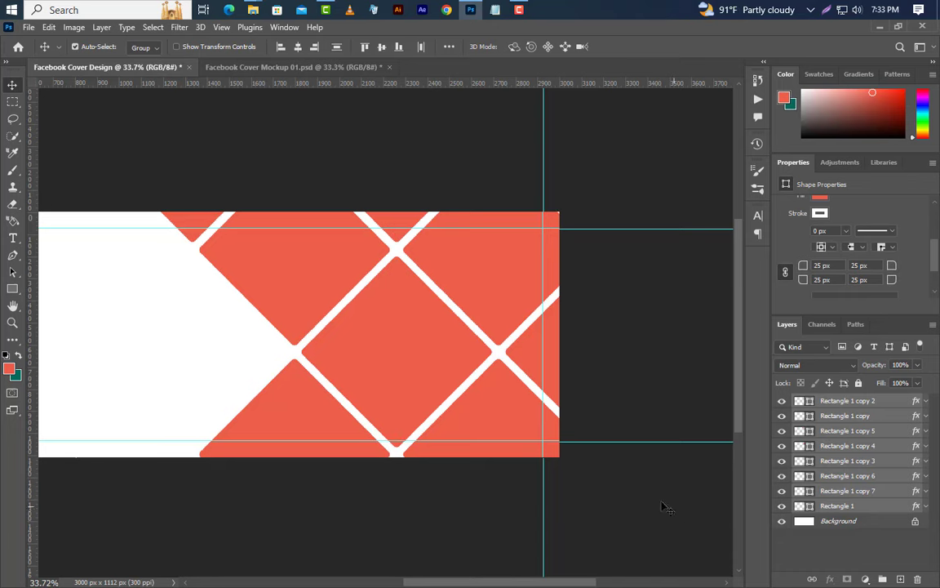
- Zoom out, nudge the diamonds a few more pixels right, then select only Rectangle 1
key("ctrl+minus")
scroll(143, 343, "up", 3)
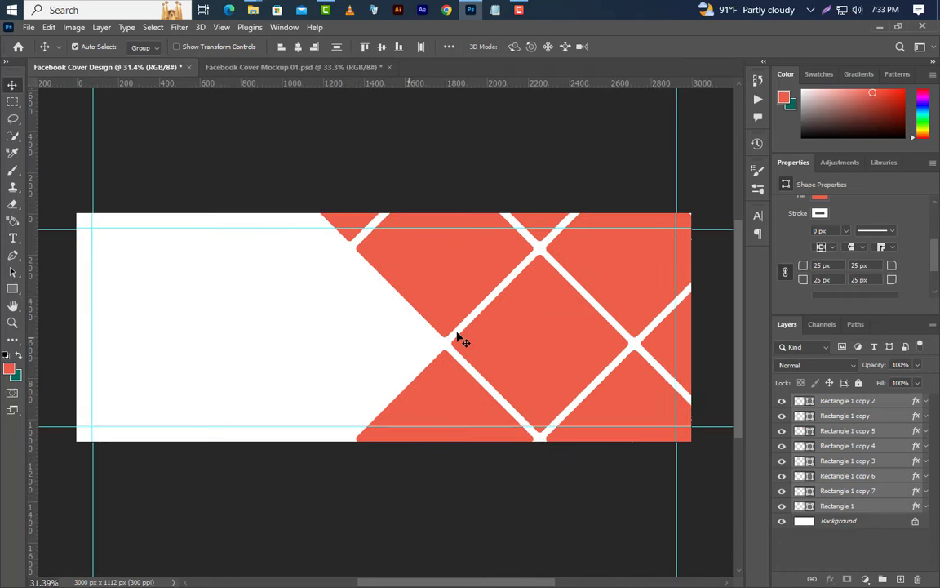
key("shift+Right")
key("shift+Right")
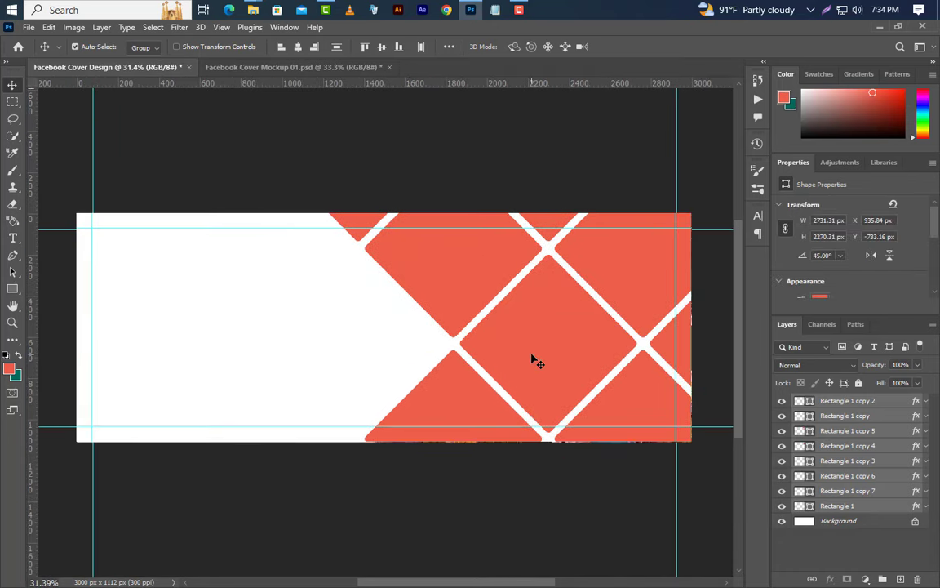
left_click(823, 403)
left_click(548, 350)
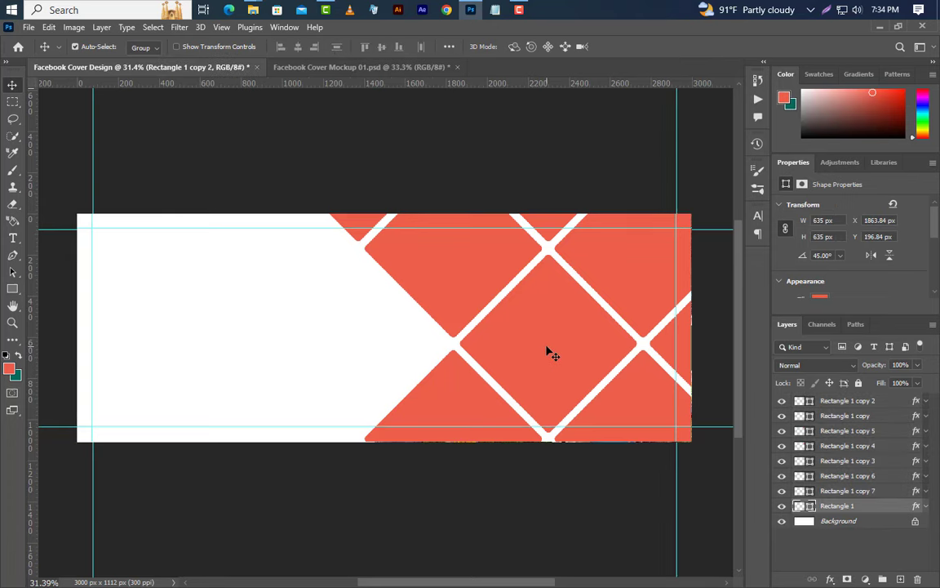
left_click(880, 28)
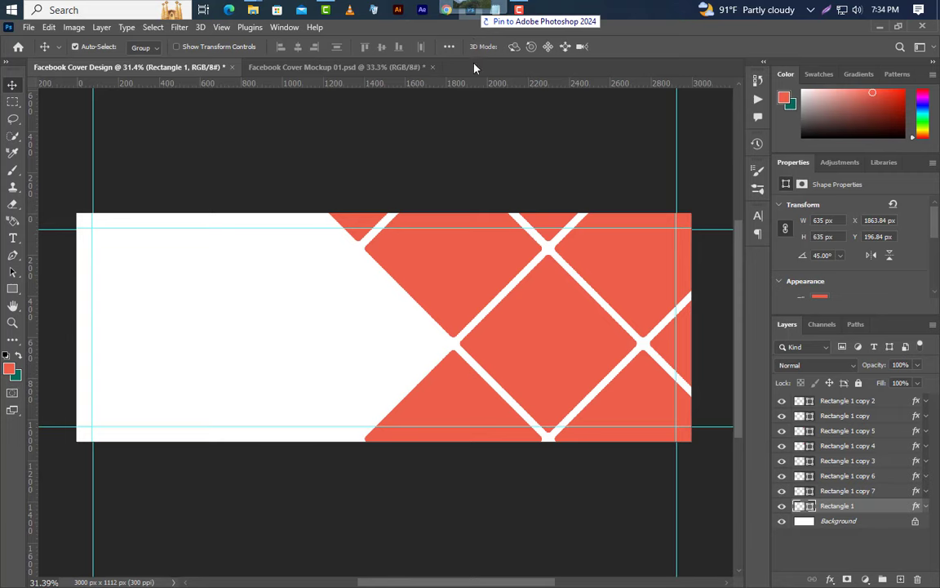
- Place Image (2).jpg, enlarge it over the central diamond, and clip it into Rectangle 1
mouse_move(482, 7)
left_mouse_down()
mouse_move(470, 359)
mouse_move(561, 344)
left_mouse_up()
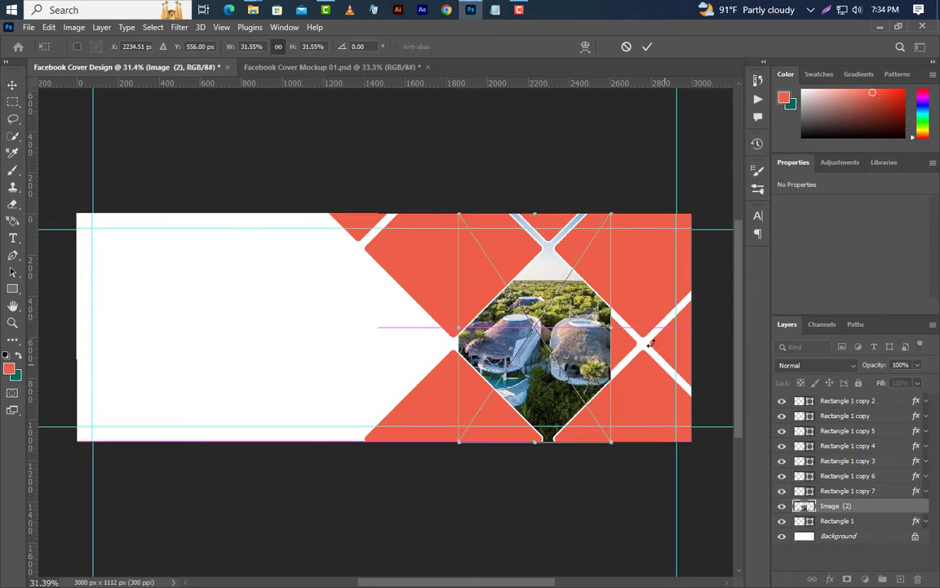
left_click_drag(605, 327, 639, 328)
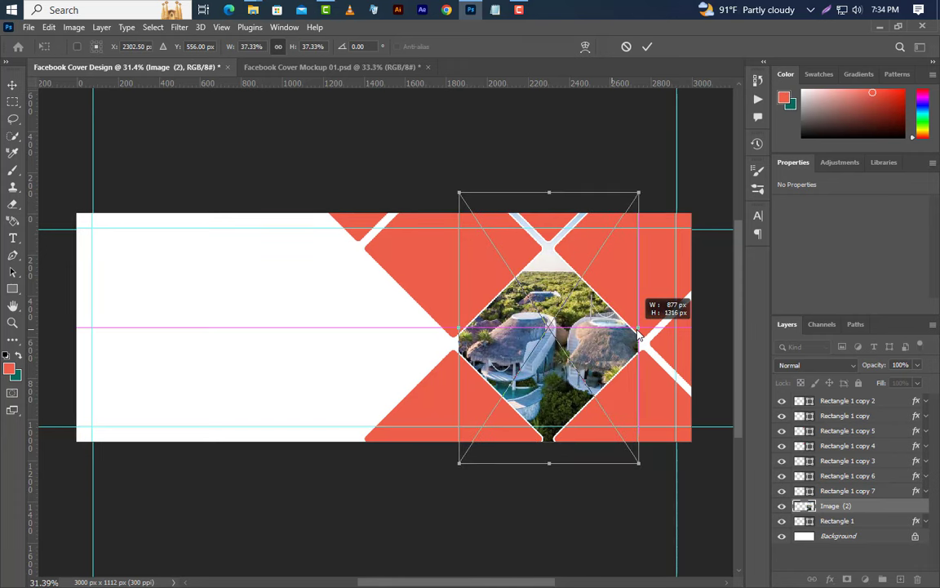
left_click(649, 48)
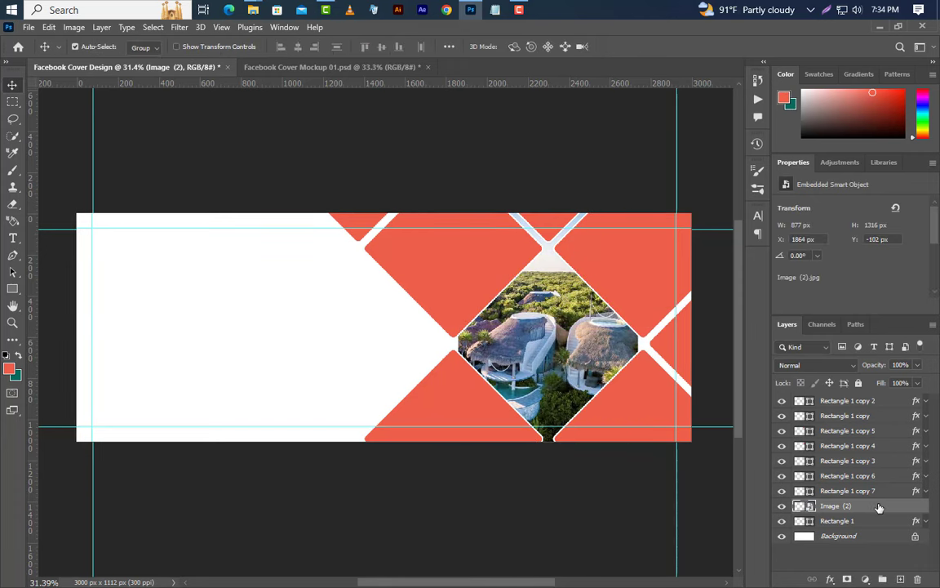
right_click(879, 506)
left_click(815, 356)
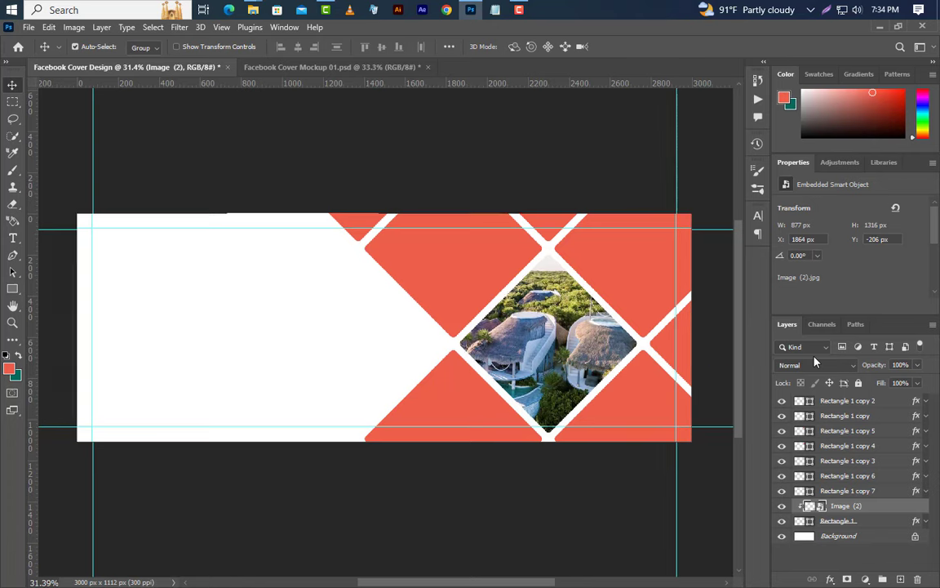
key("Up")
key("Up")
key("Up")
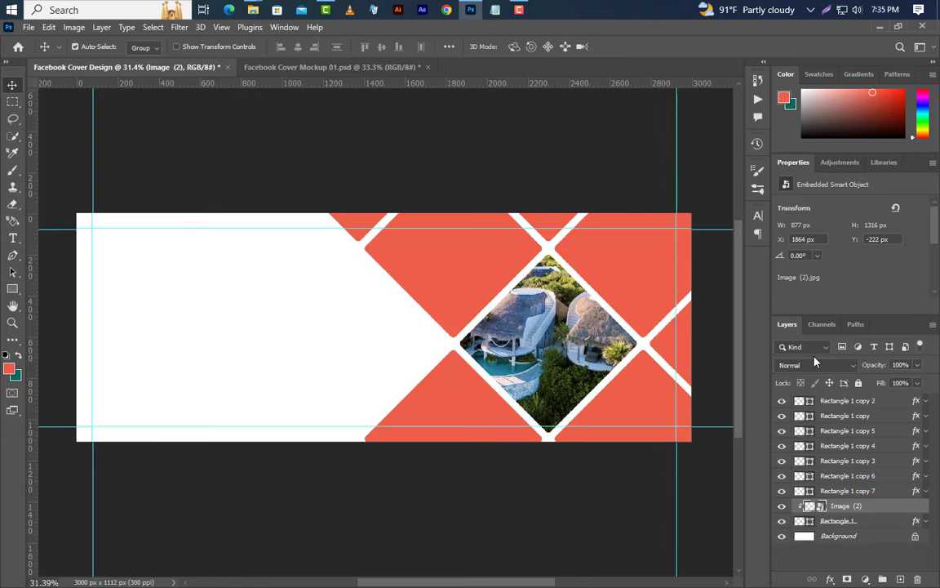
left_click(614, 283)
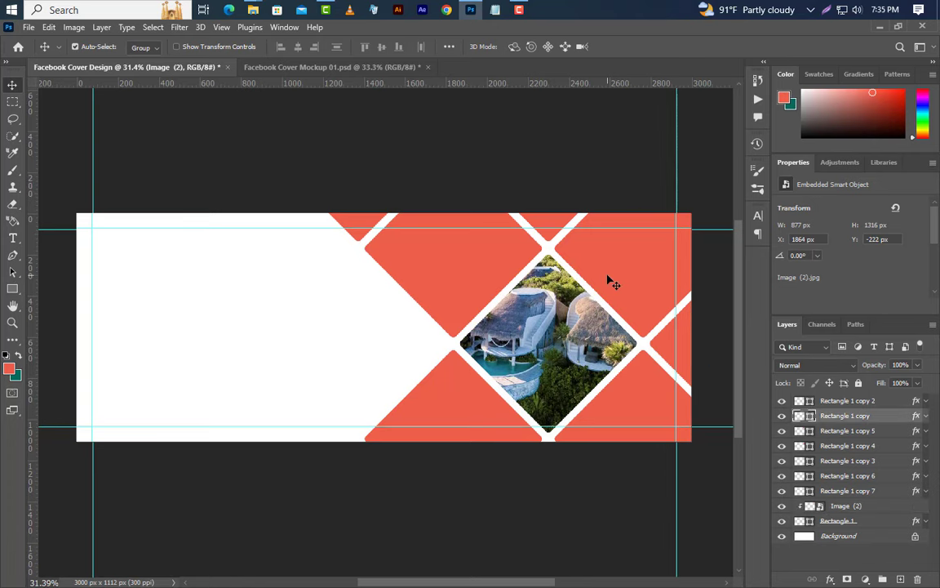
- Place Image (1).jpg over the upper-right diamond, shrink it, and clip it into Rectangle 1 copy
left_click(471, 9)
left_click_drag(173, 152, 535, 304)
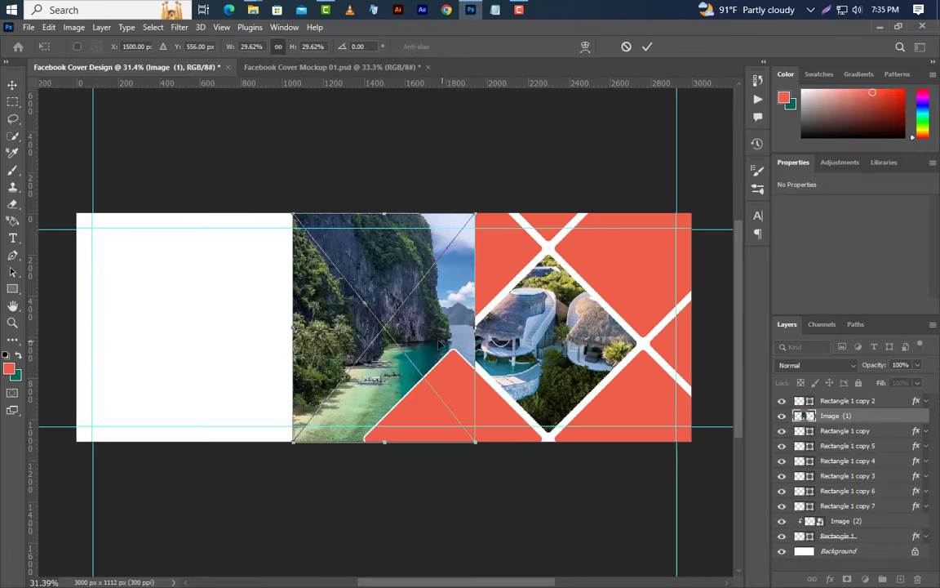
left_click_drag(440, 343, 699, 287)
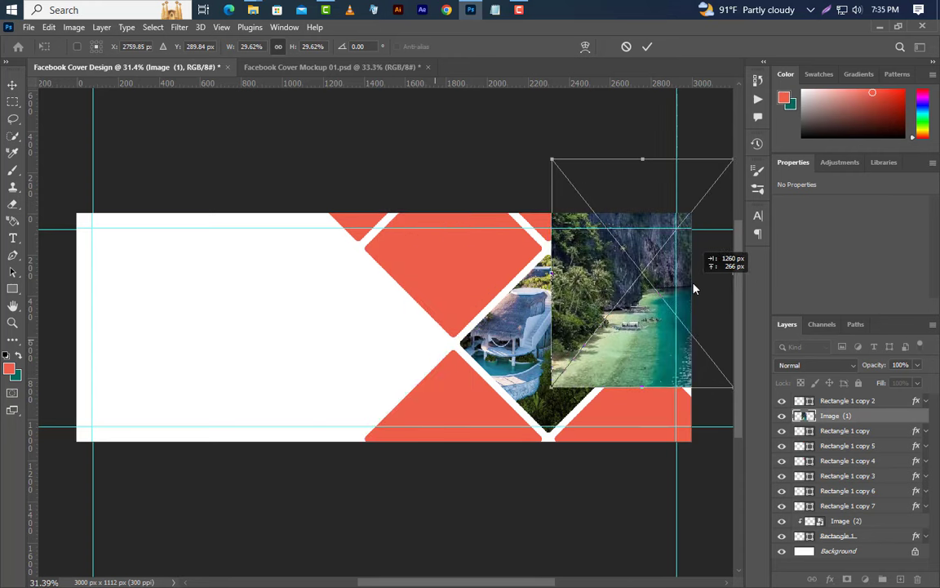
key("ctrl+minus")
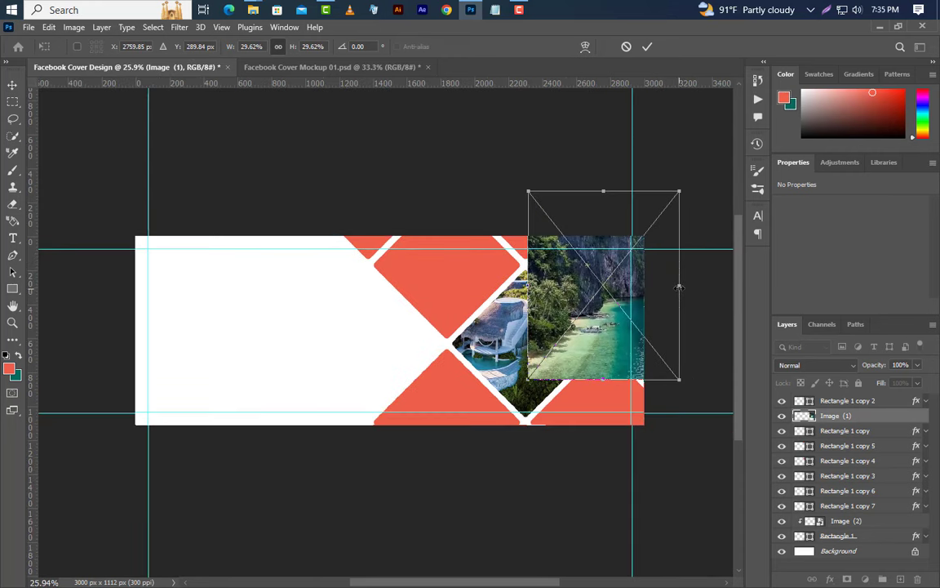
left_click_drag(680, 286, 648, 292)
left_click(647, 47)
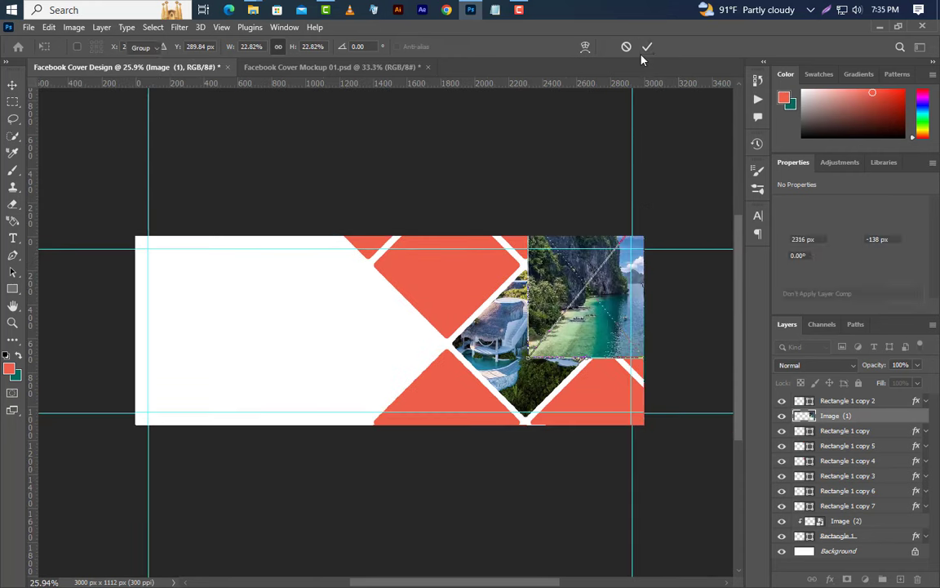
right_click(876, 415)
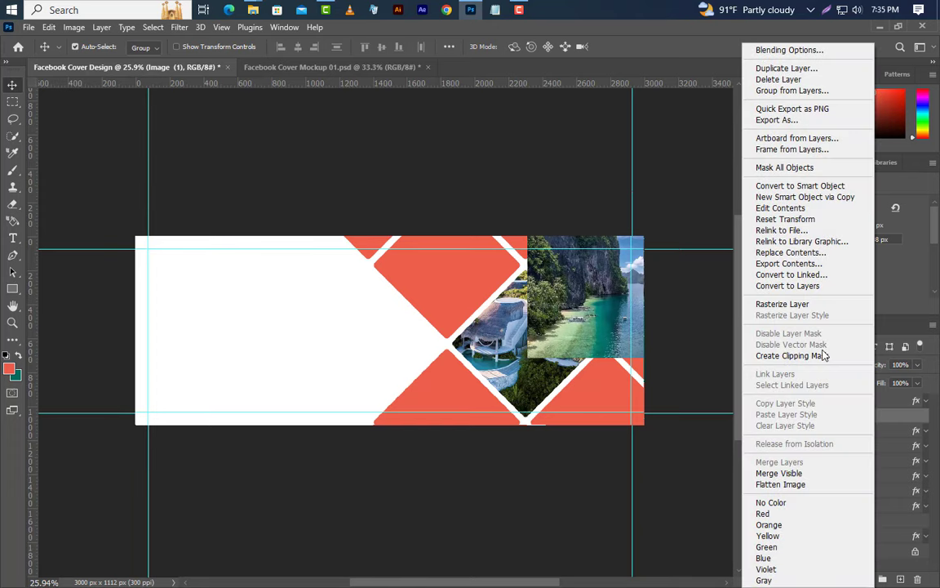
left_click(821, 355)
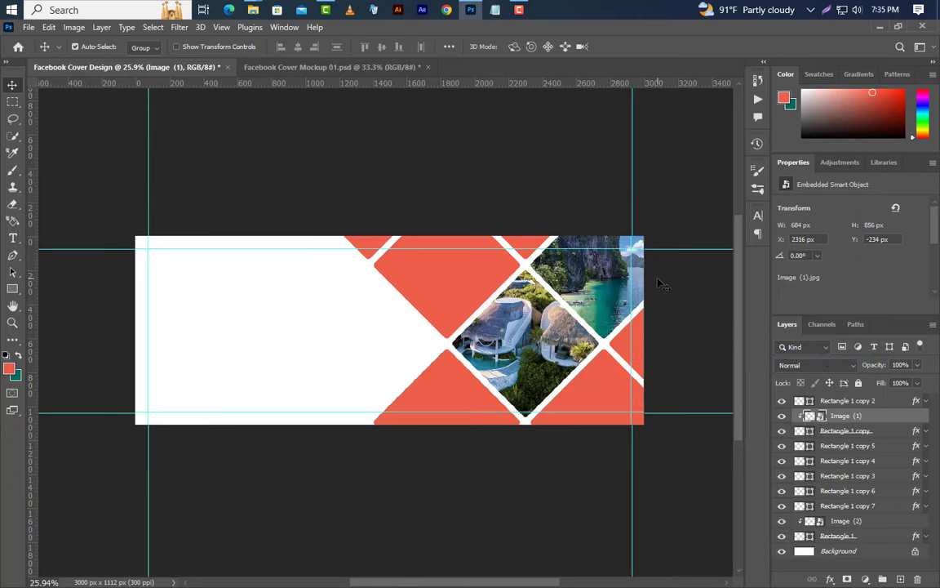
- Place Image (3).jpg above Rectangle 1 copy 3, clip it into the diamond, and nudge it down
left_click(609, 393)
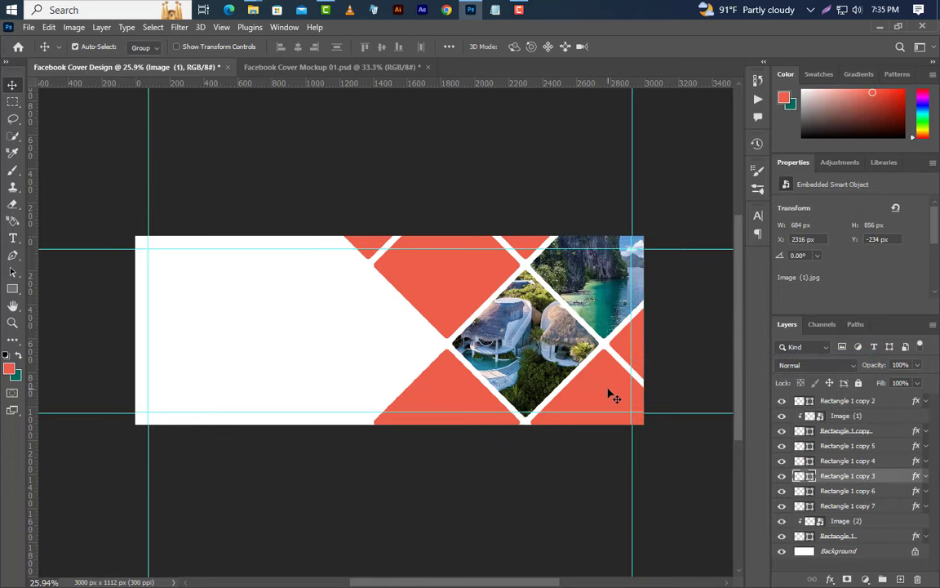
left_click(463, 15)
mouse_move(294, 129)
left_mouse_down()
mouse_move(470, 16)
mouse_move(619, 390)
left_mouse_up()
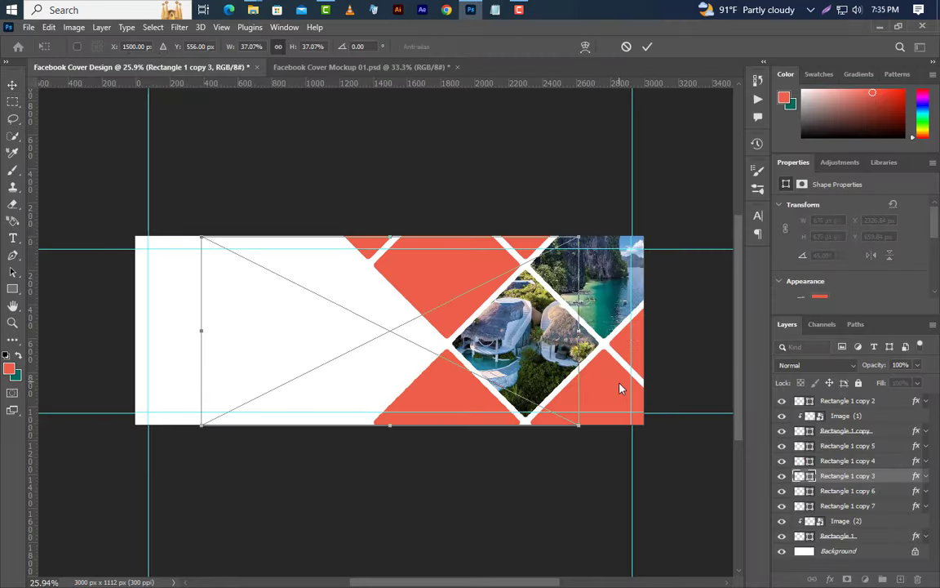
mouse_move(507, 372)
left_mouse_down()
mouse_move(679, 359)
mouse_move(597, 311)
mouse_move(617, 390)
mouse_move(643, 393)
left_mouse_up()
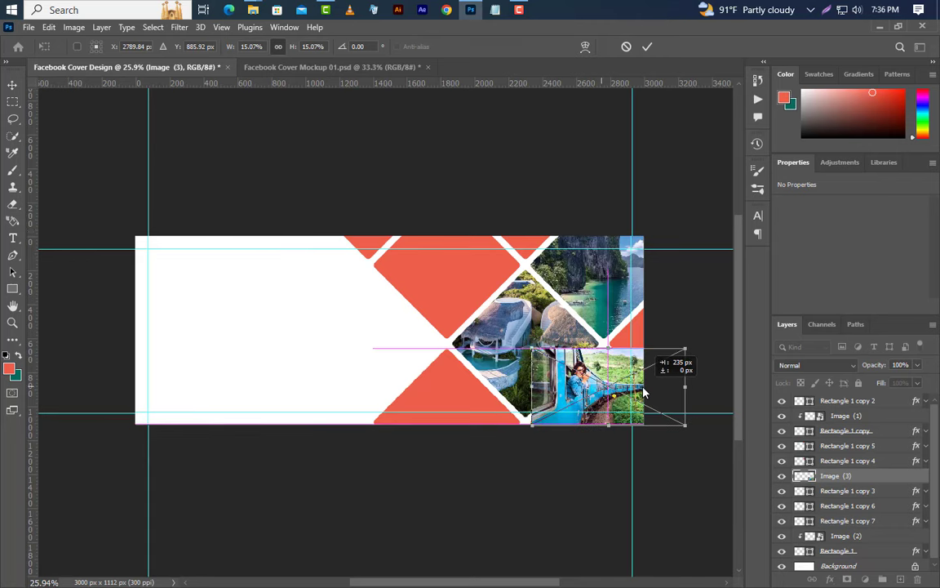
left_click(647, 46)
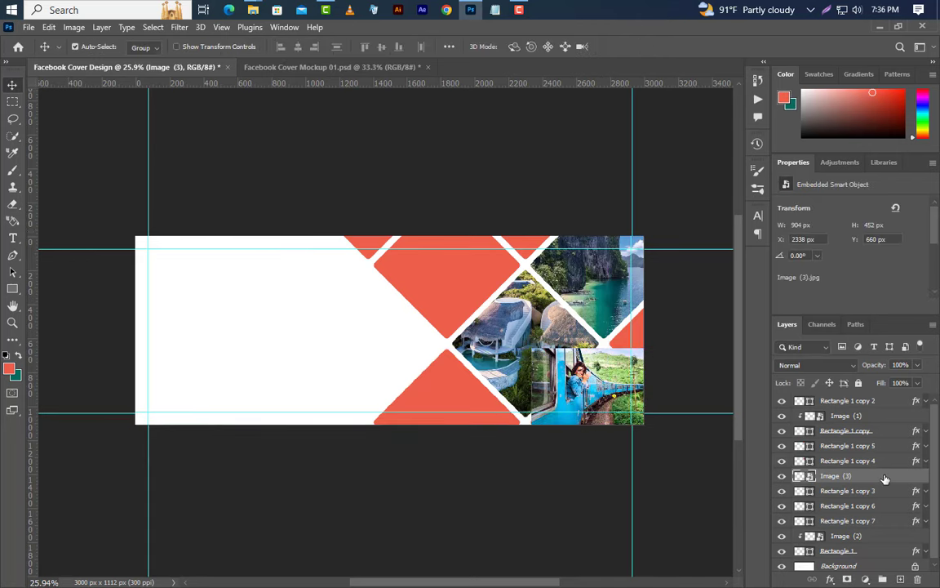
right_click(883, 476)
left_click(801, 355)
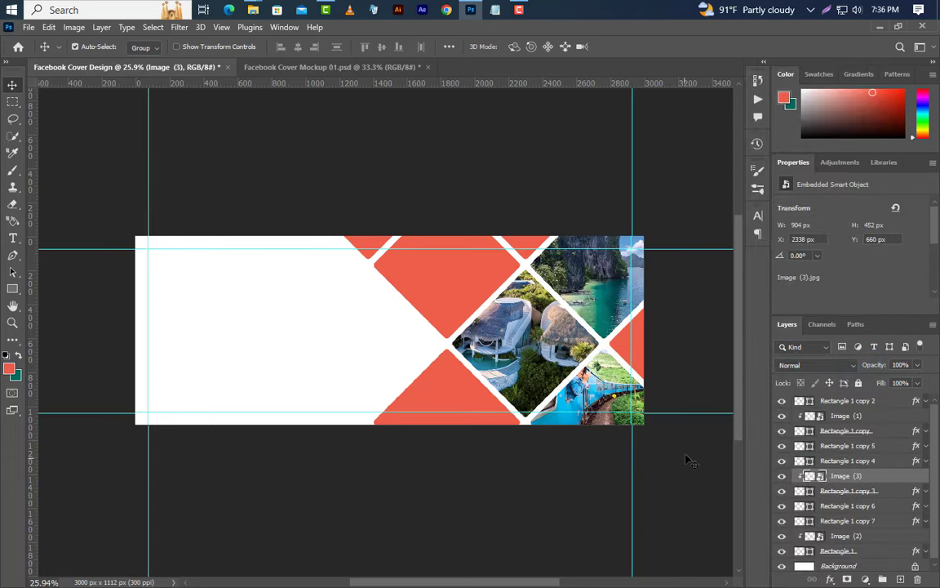
key("Down")
key("Down")
key("Down")
- Place Image (5).jpg above Rectangle 1 copy 2, shrink it to fit, and clip it into the diamond
left_click(453, 394)
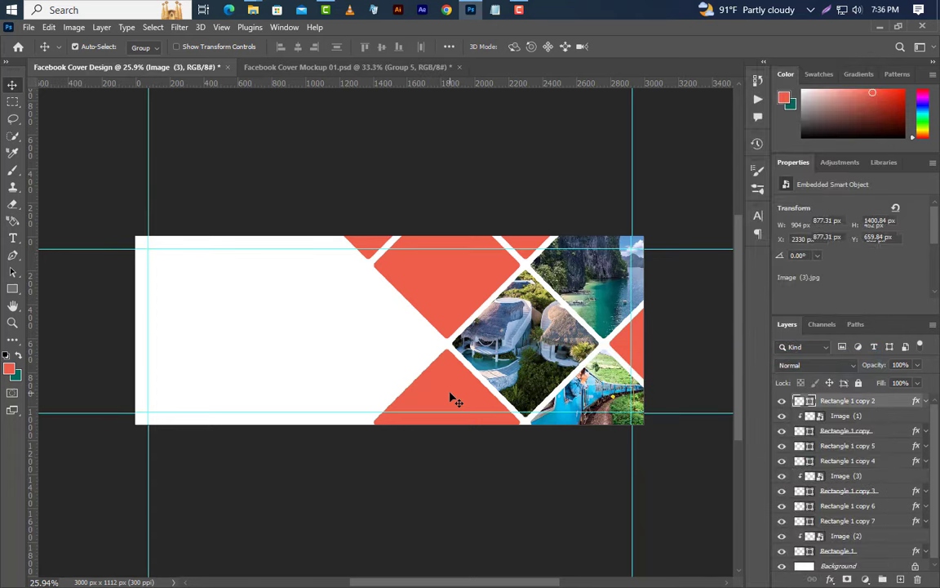
left_click(471, 9)
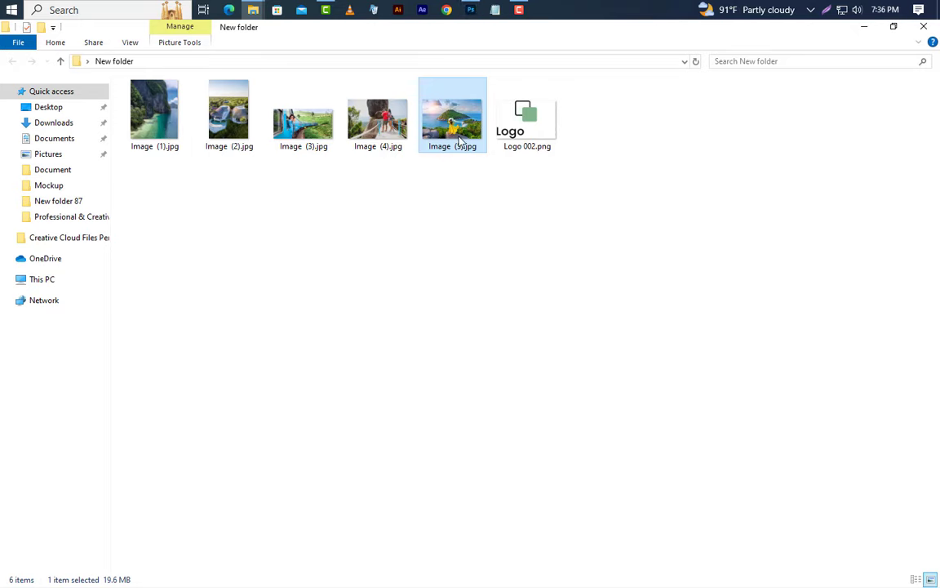
left_click_drag(460, 142, 493, 335)
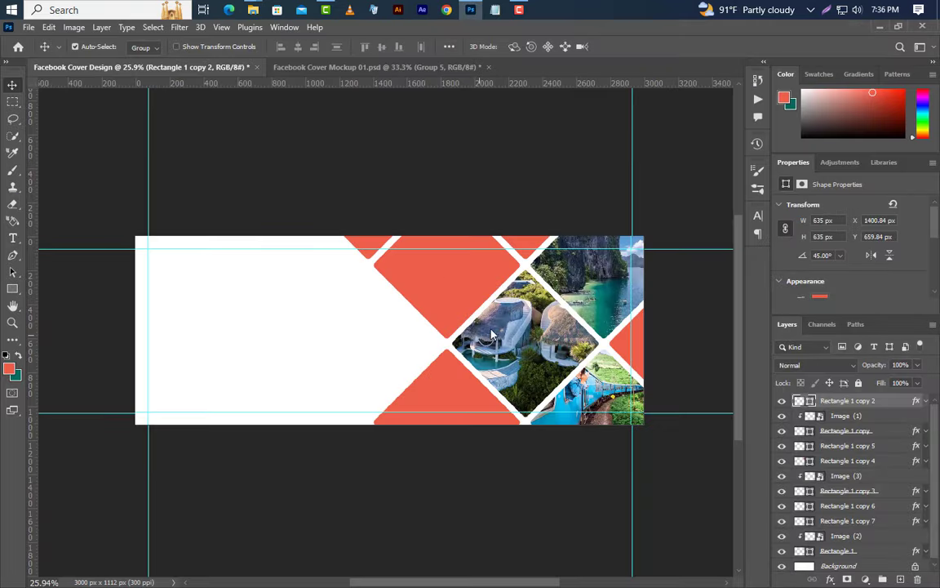
left_click_drag(492, 335, 558, 337)
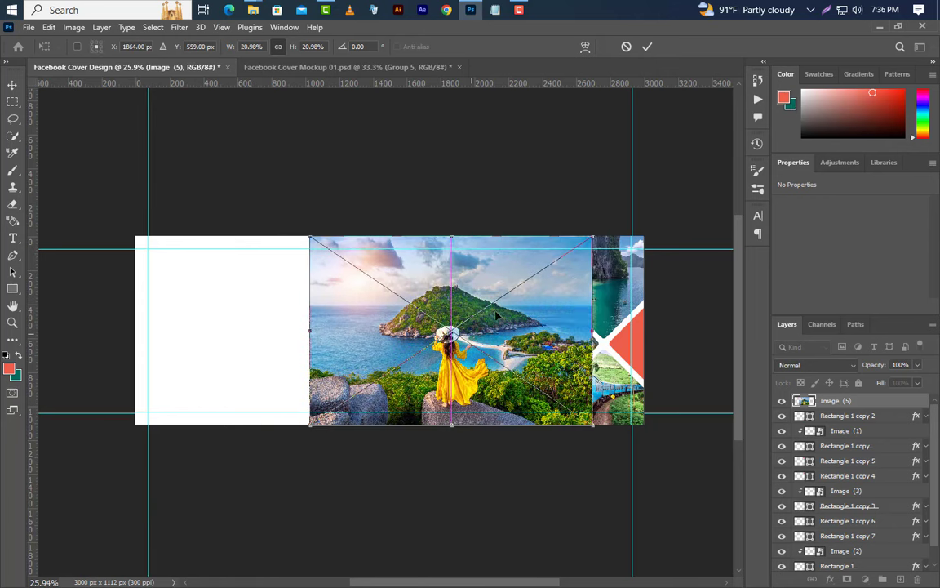
mouse_move(451, 236)
left_mouse_down()
mouse_move(454, 341)
mouse_move(451, 316)
left_mouse_up()
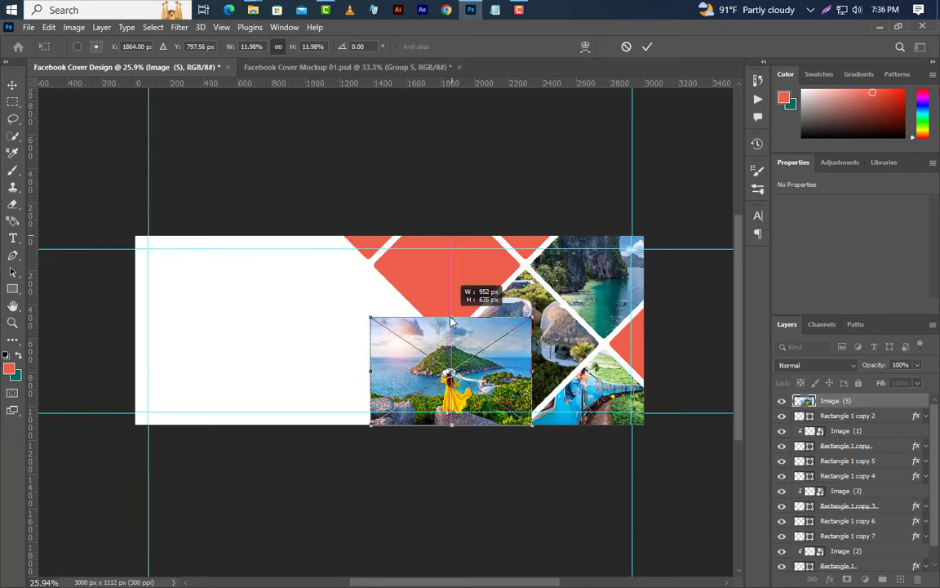
key("Return")
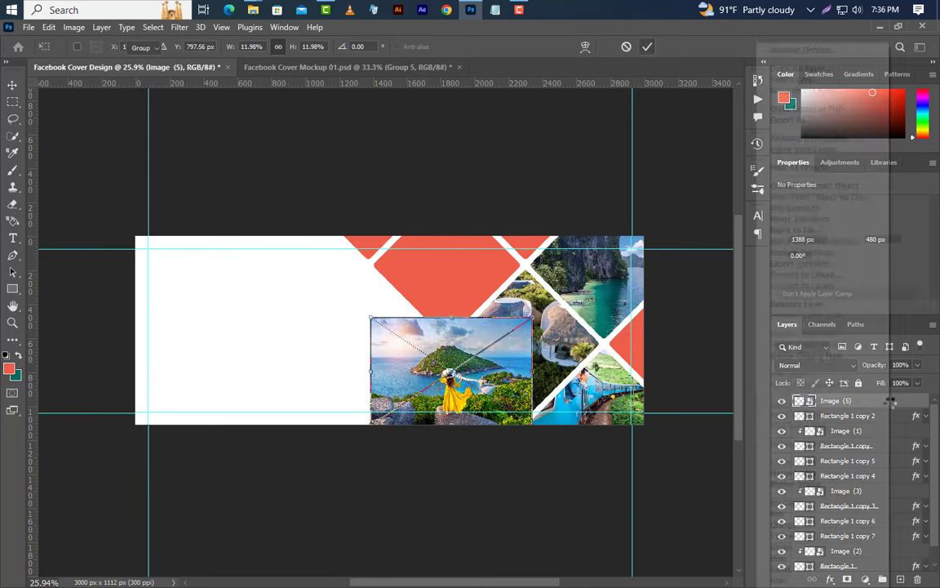
right_click(809, 400)
left_click(770, 357)
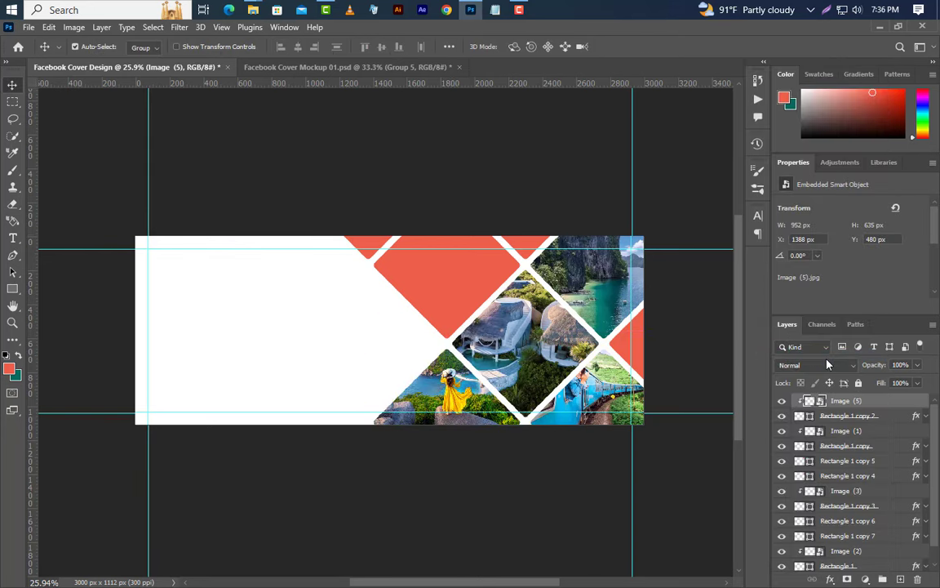
left_click(437, 292)
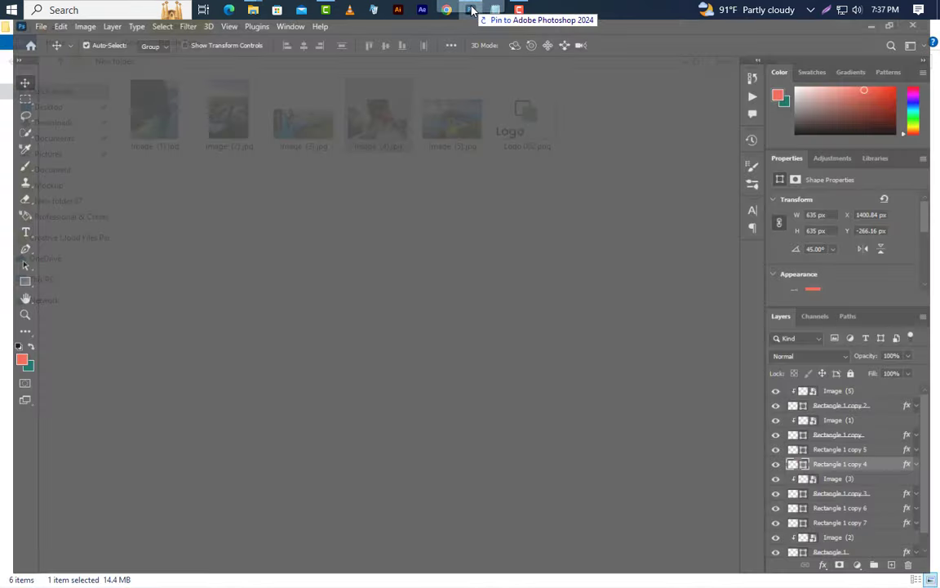
- Place the Image (4) couple-on-walkway photo over the upper-middle diamond and clip it to it
left_click_drag(471, 9, 454, 300)
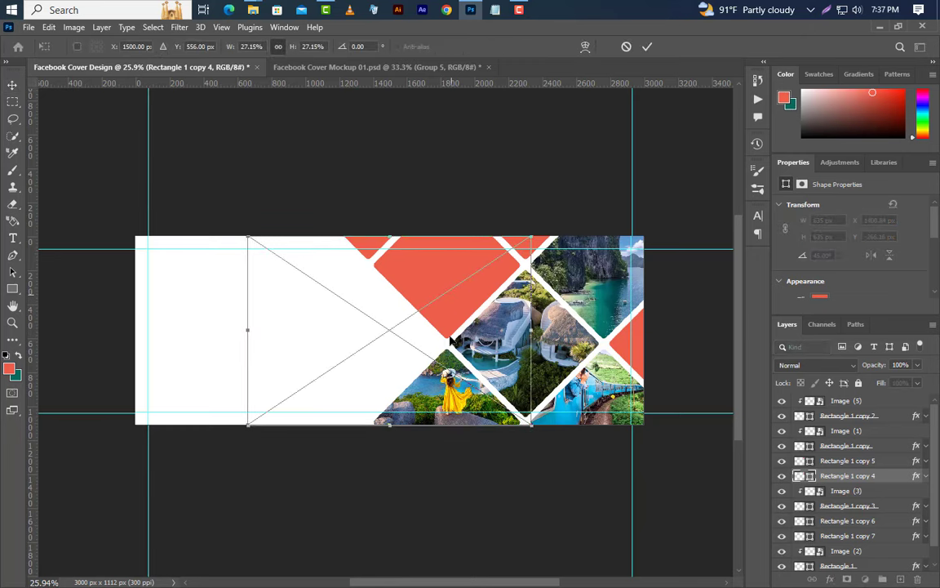
left_click_drag(411, 343, 413, 336)
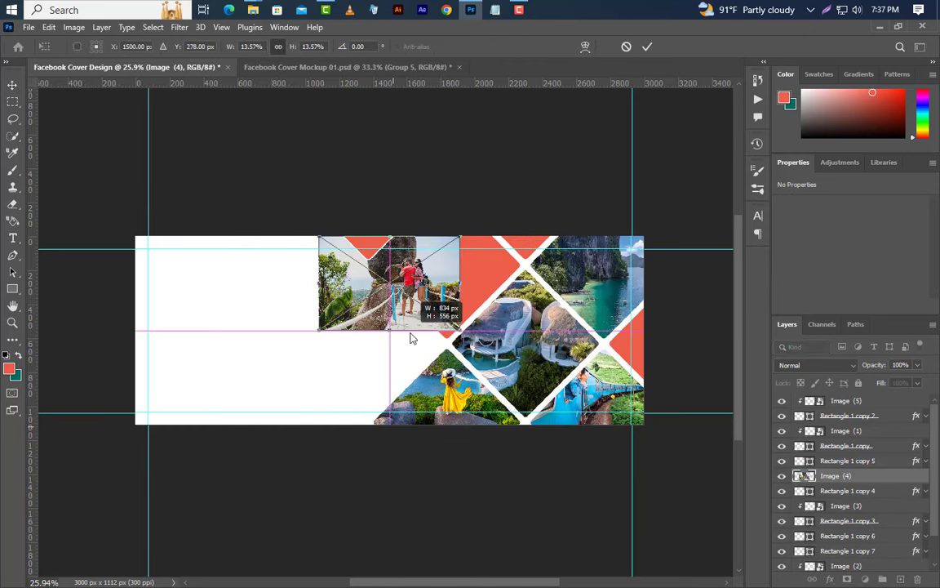
left_click_drag(465, 272, 500, 271)
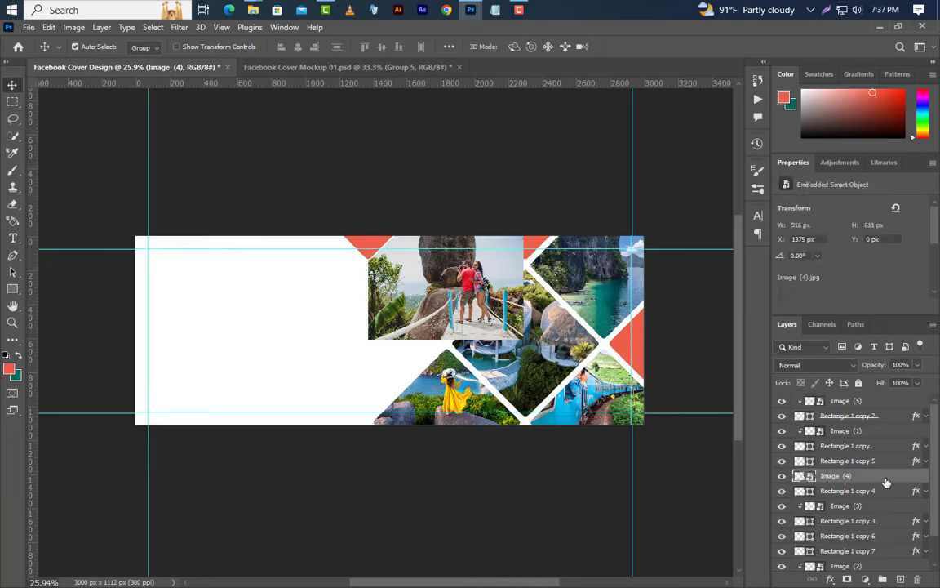
right_click(887, 482)
left_click(829, 360)
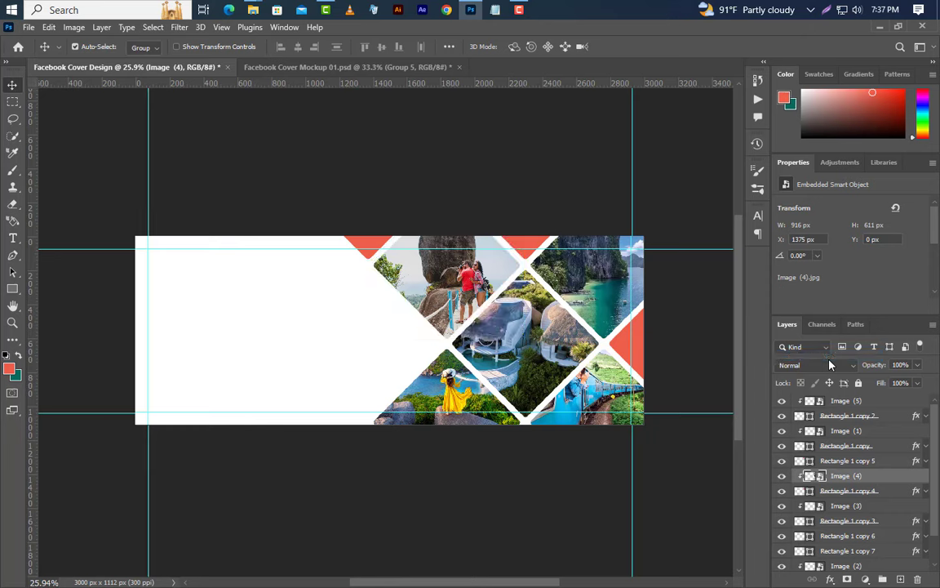
- Recolour the right-edge triangle, Rectangle 1 copy 6, to teal #087e6e
left_click(640, 347)
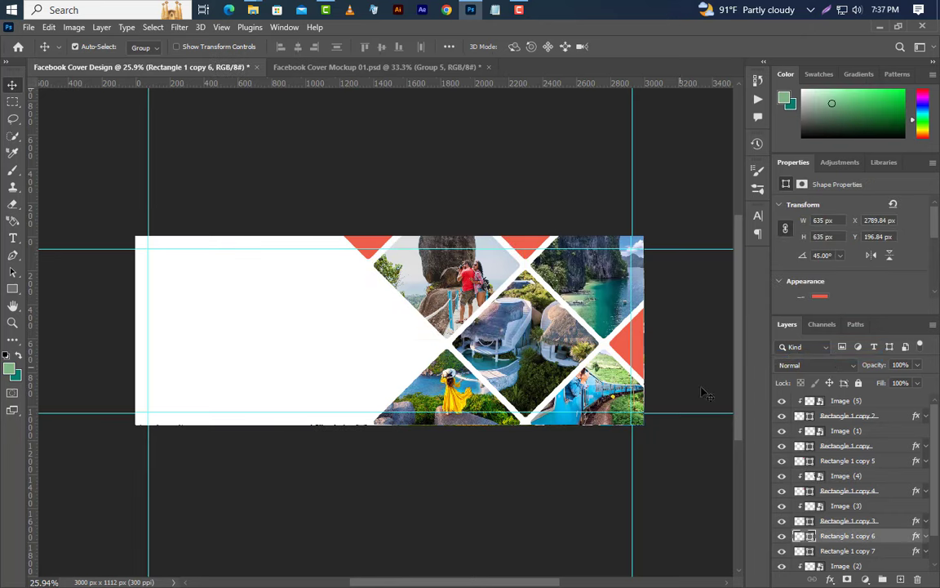
double_click(808, 536)
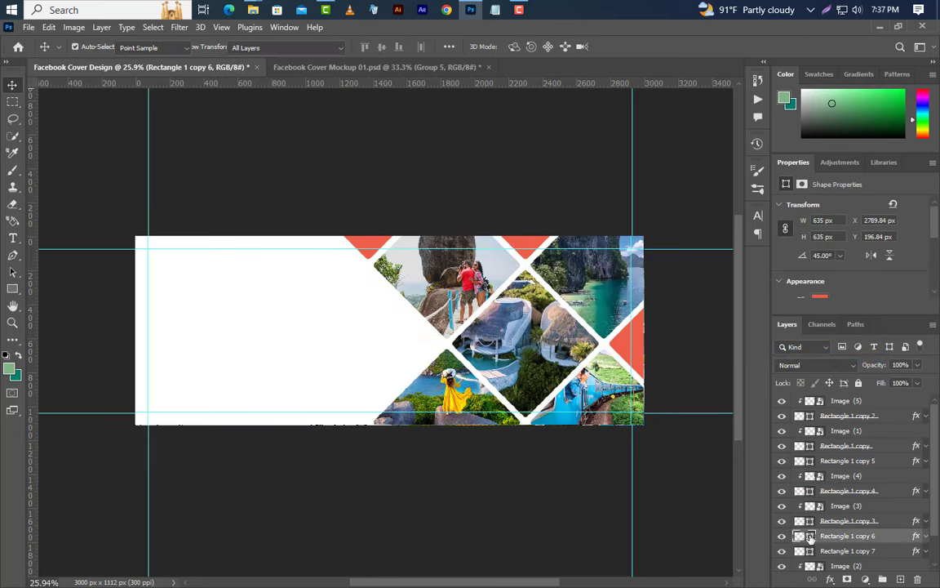
left_click(15, 374)
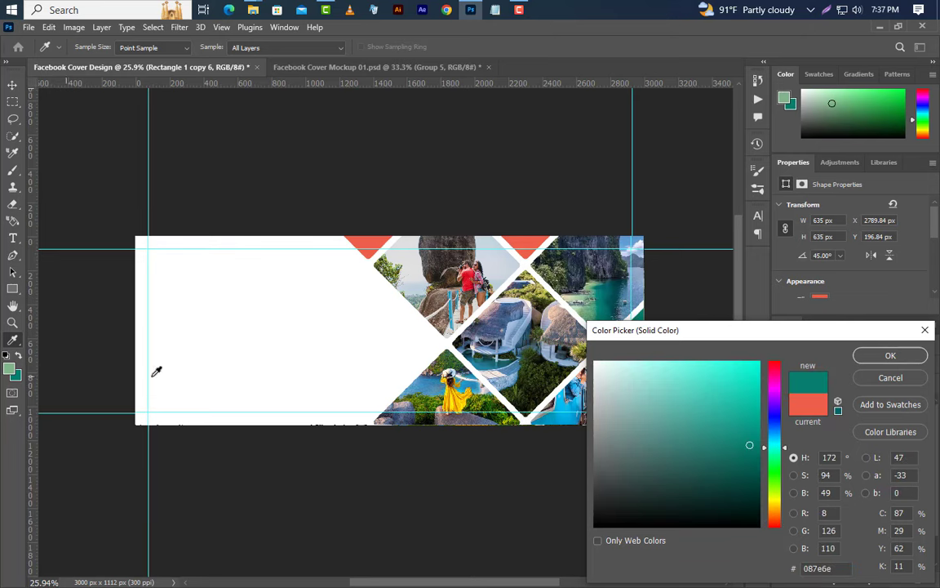
left_click(889, 355)
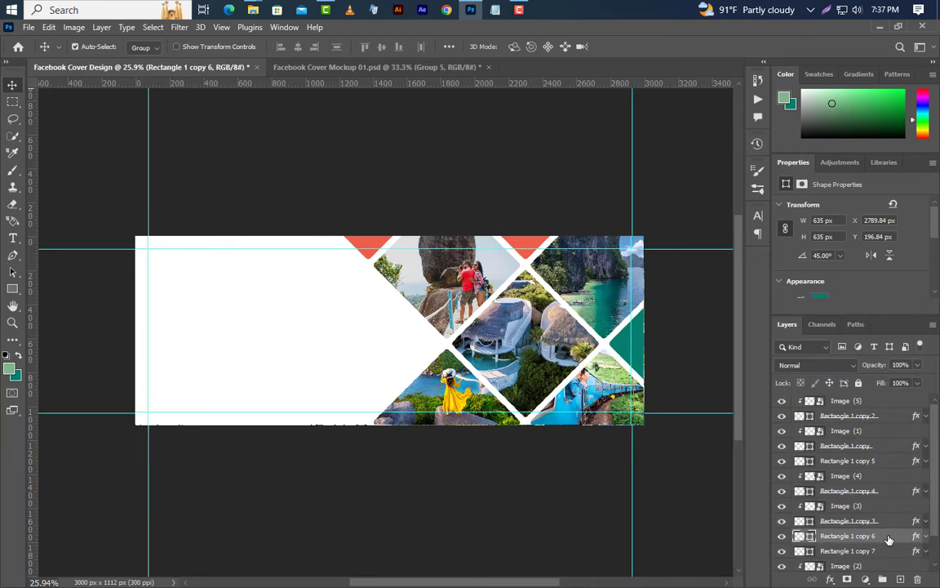
- Duplicate it as Rectangle 1 copy 8, raise it to the top, and move it top-left
right_click(889, 539)
left_click(819, 117)
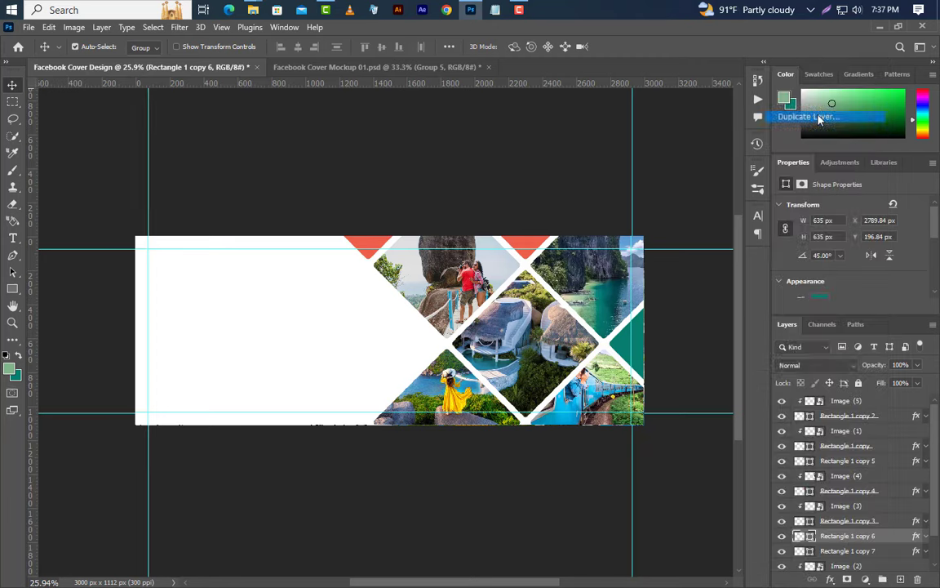
left_click(572, 175)
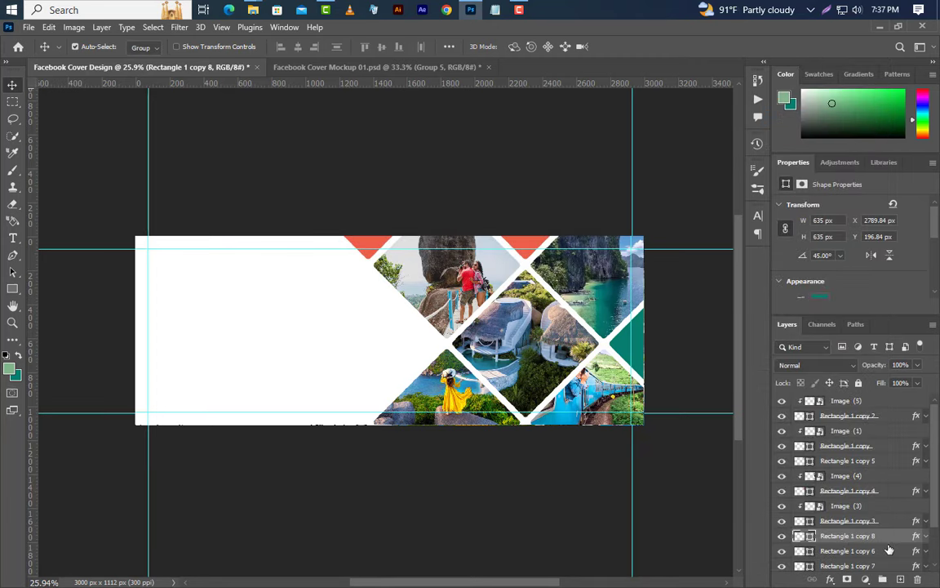
mouse_move(888, 542)
left_mouse_down()
mouse_move(860, 305)
mouse_move(870, 393)
left_mouse_up()
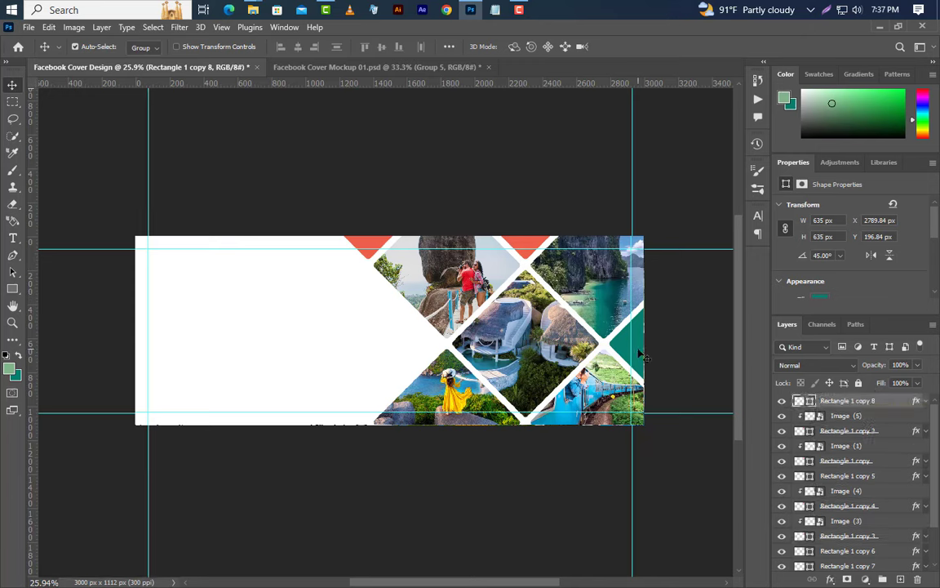
left_click_drag(641, 355, 123, 237)
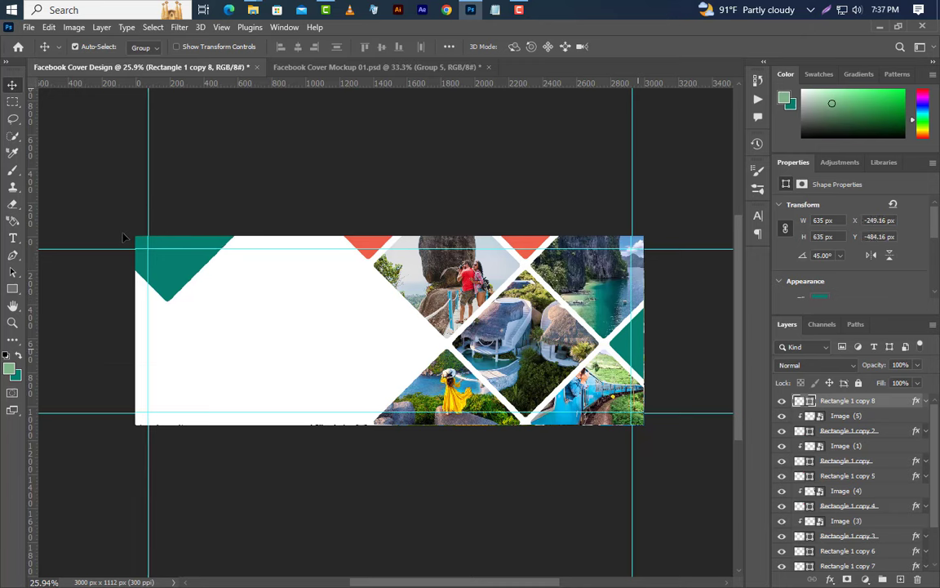
- Recolour Rectangle 1 copy 7 and Rectangle 1 copy 5 to sage green #80b58d
left_click(853, 561)
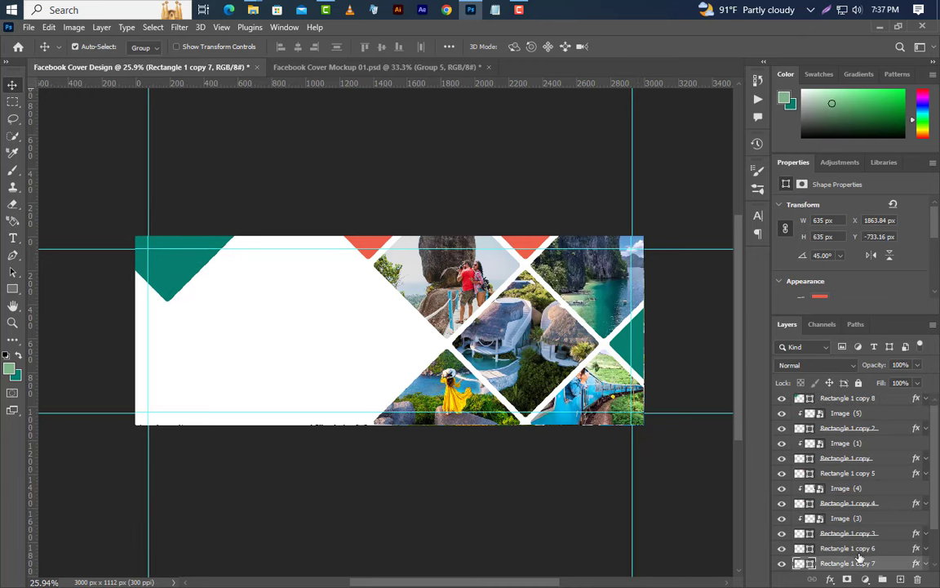
double_click(809, 563)
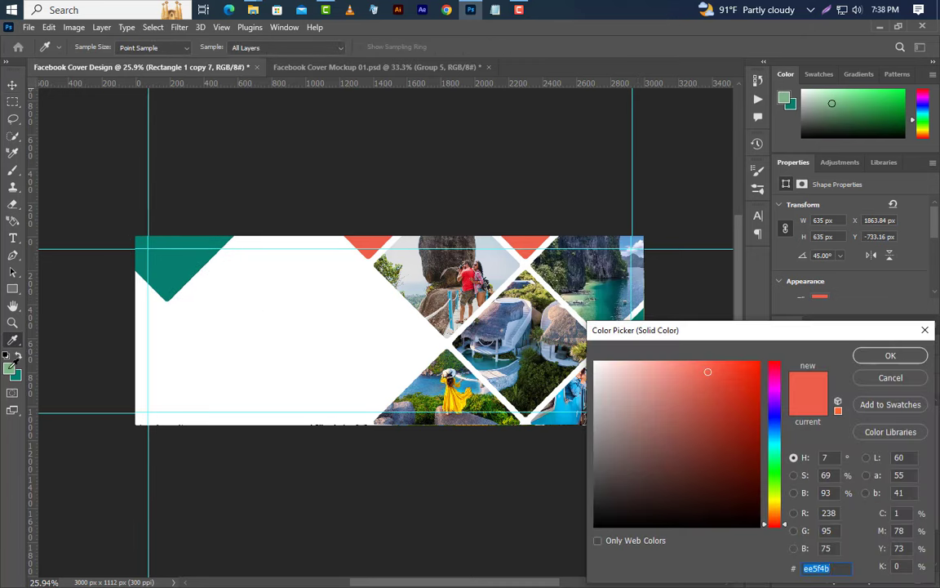
type("80b58d")
left_click(865, 356)
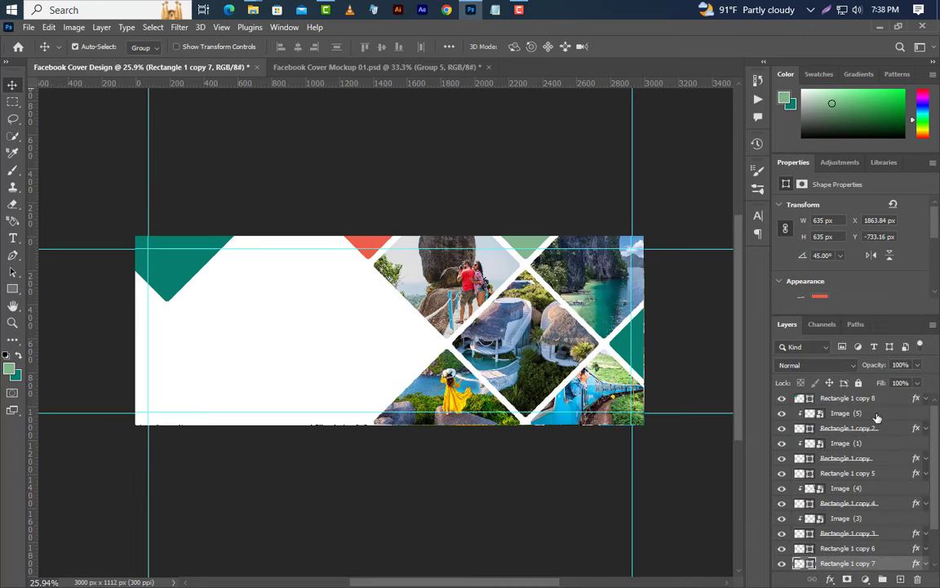
left_click(371, 251)
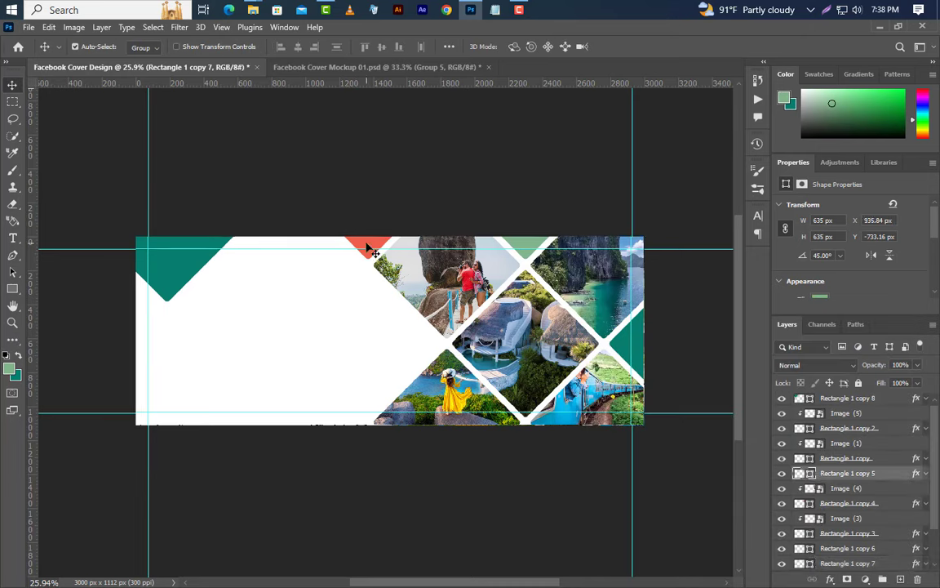
double_click(810, 474)
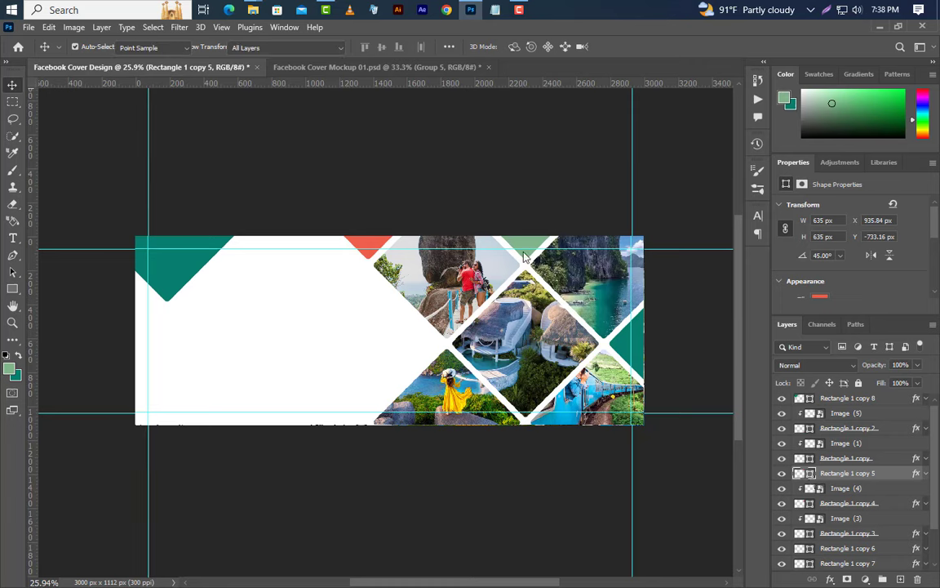
left_click(528, 235)
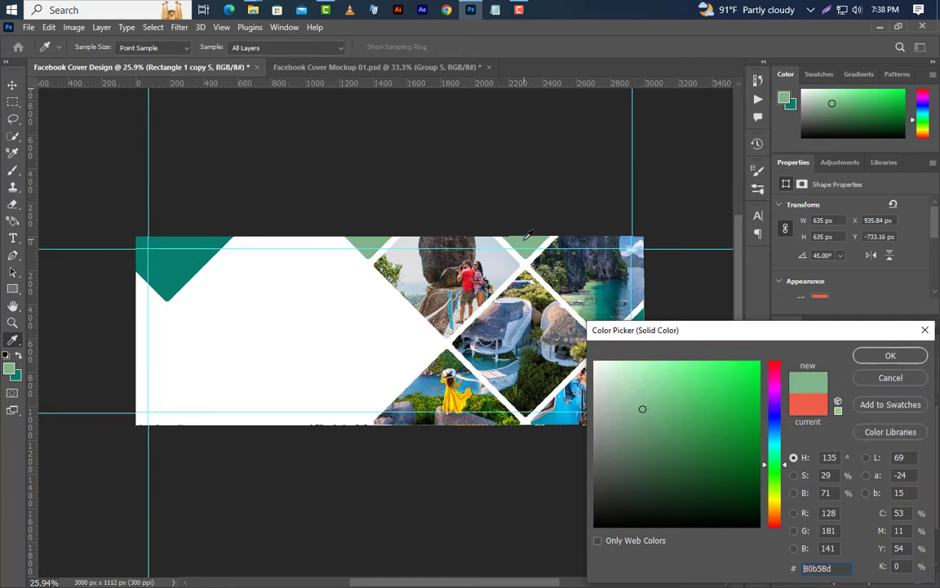
left_click(899, 354)
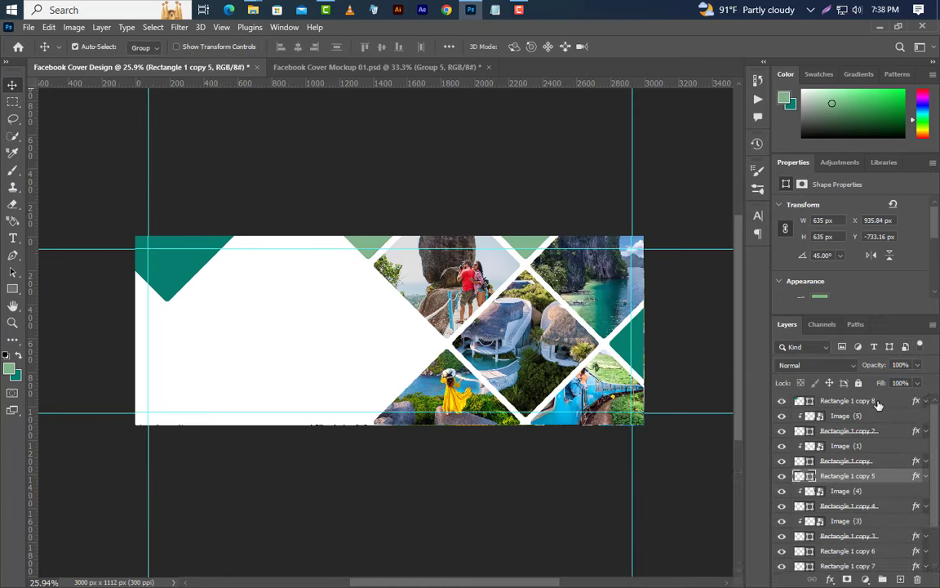
left_click(878, 402)
left_click(885, 431, "shift")
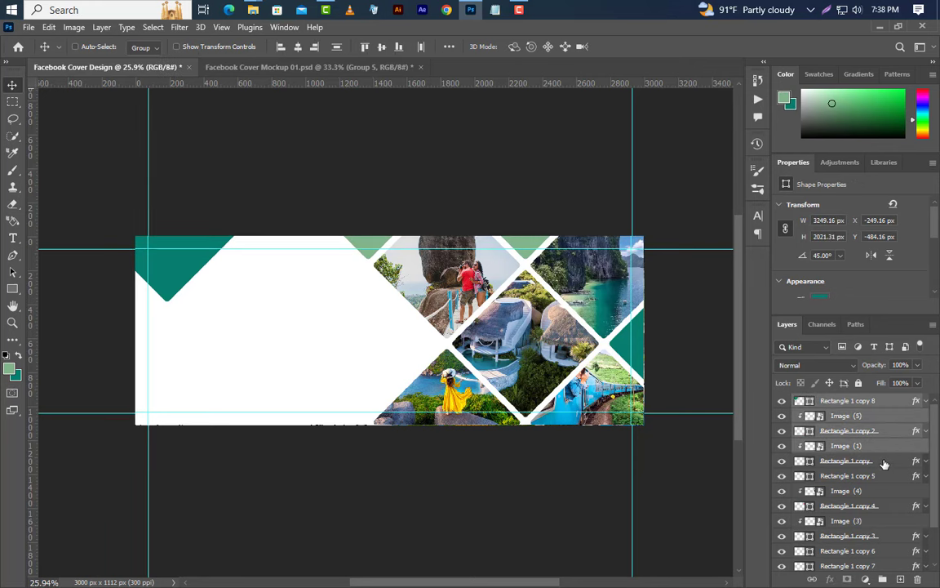
- Select every diamond, triangle and photo layer and group them as Group 1
left_click(884, 461, "shift")
left_click(884, 491, "shift")
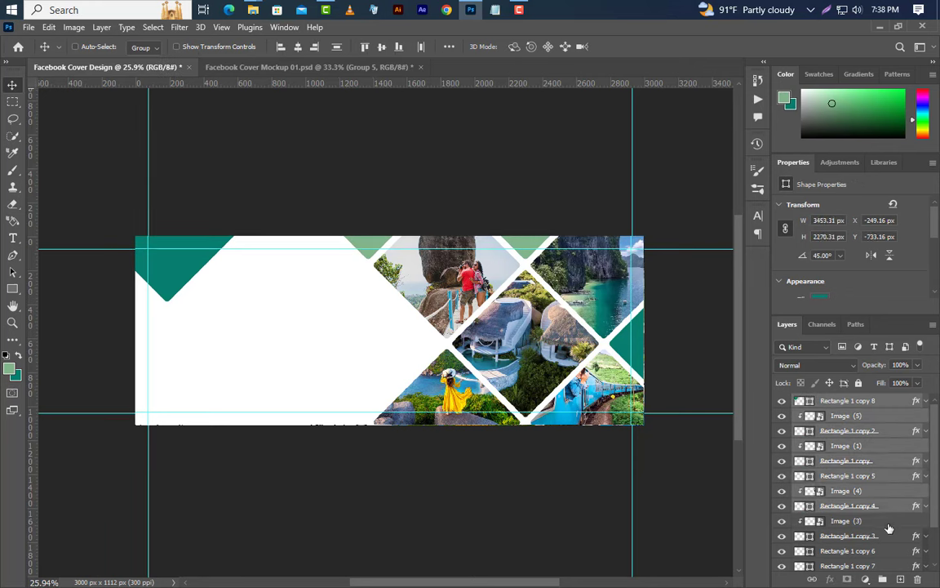
left_click(889, 536, "shift")
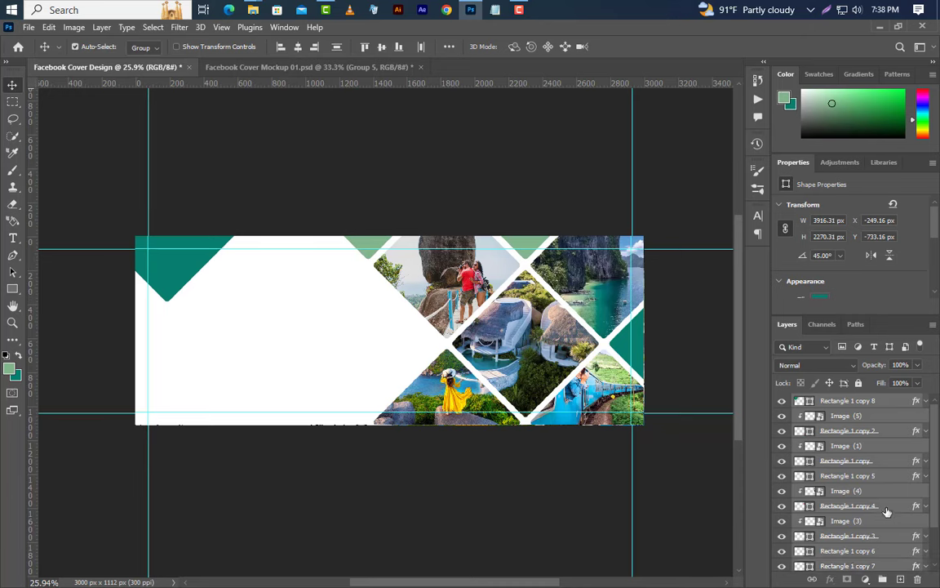
scroll(887, 511, "down", 3)
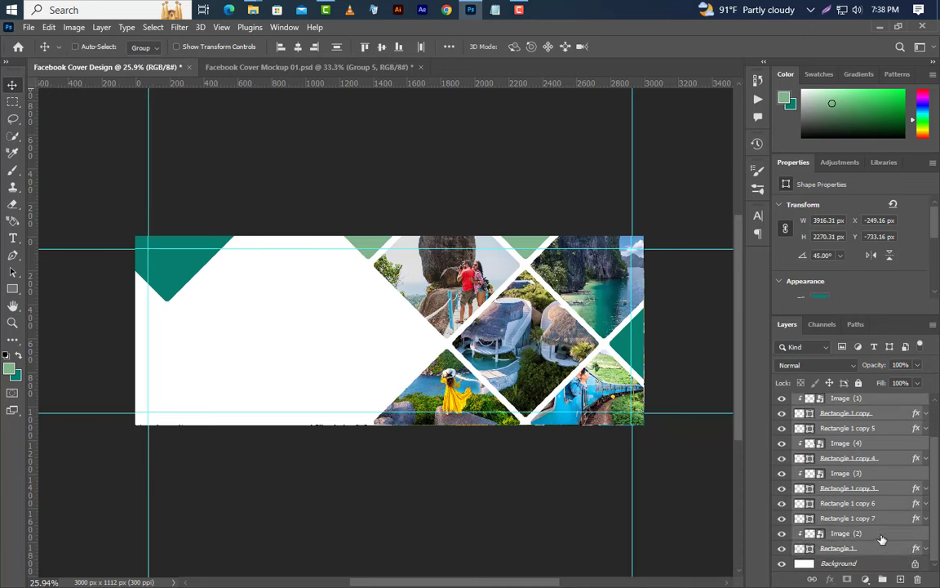
left_click(882, 579)
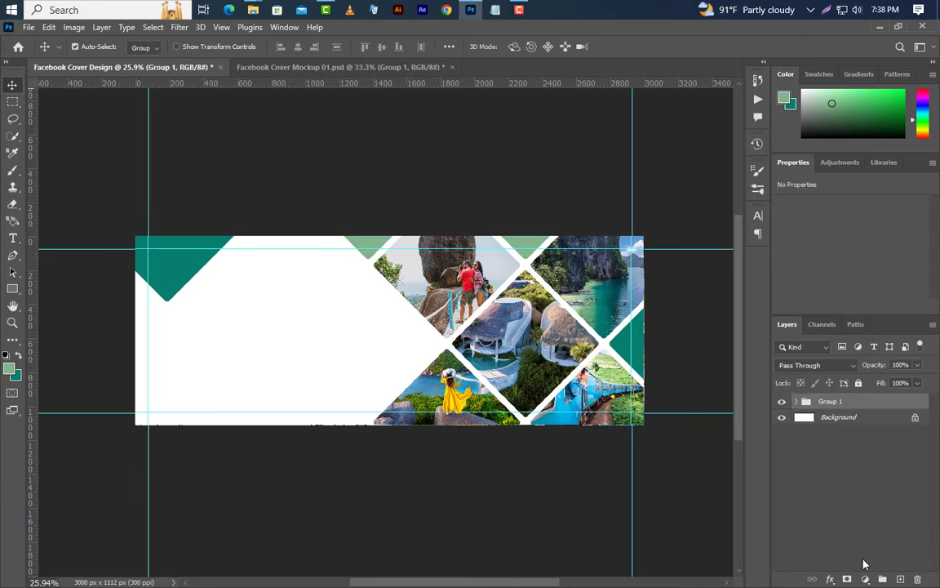
right_click(863, 411)
- Give Group 1 a black Multiply drop shadow: 50%, 90°, 10 px distance, 20 px size
left_click(778, 67)
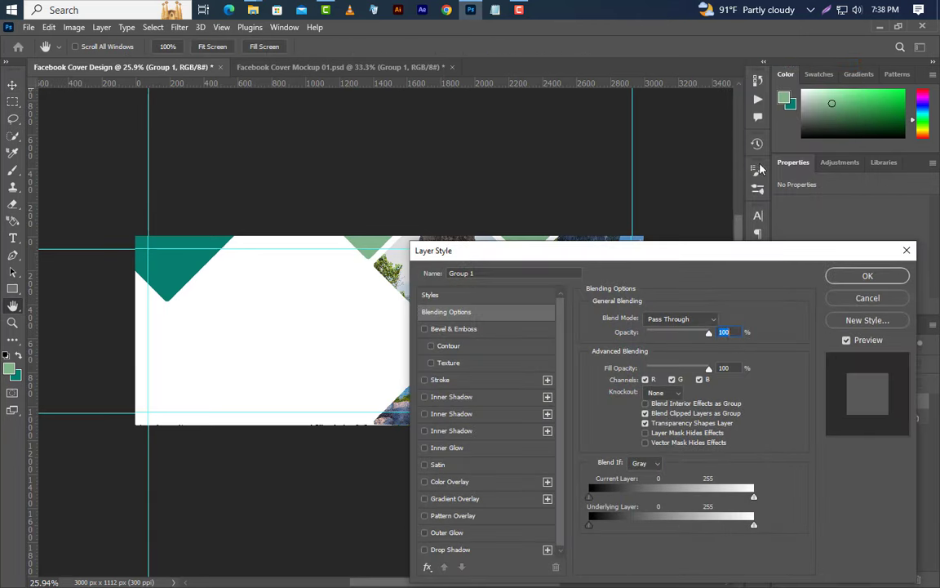
left_click(485, 551)
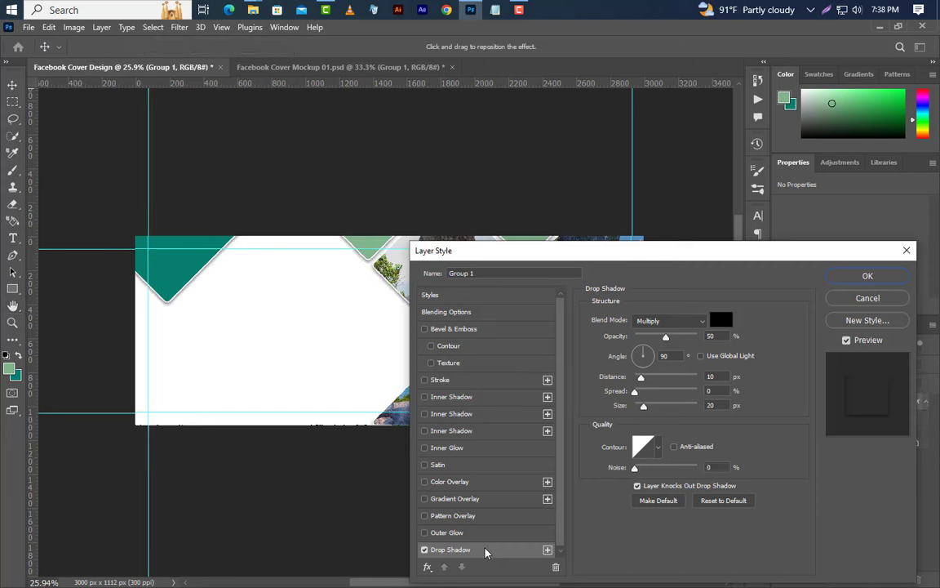
left_click(695, 327)
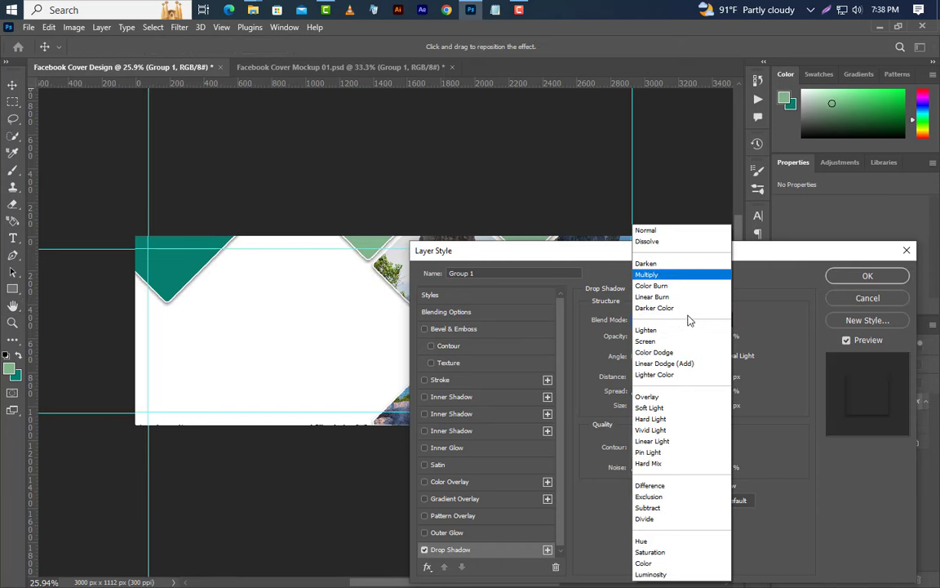
left_click(722, 321)
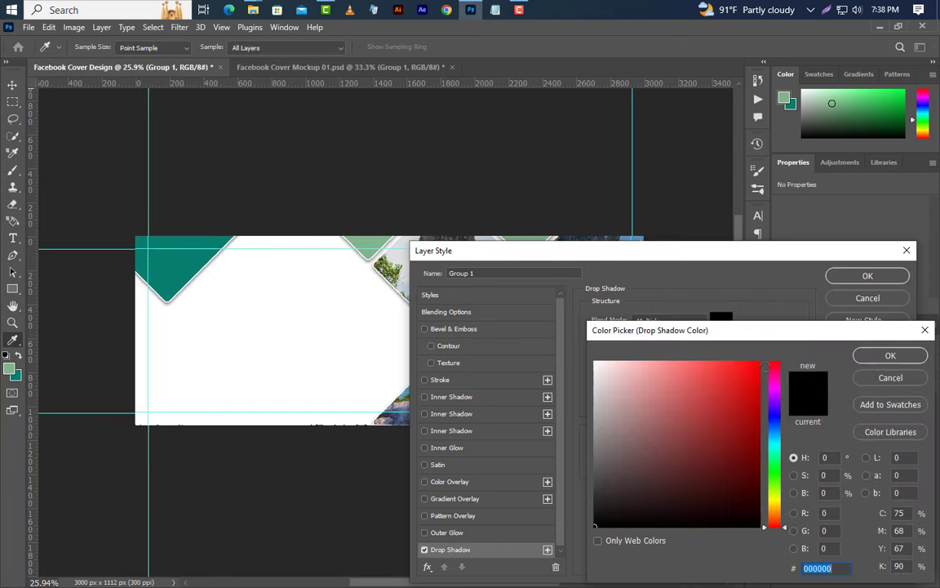
left_click(873, 356)
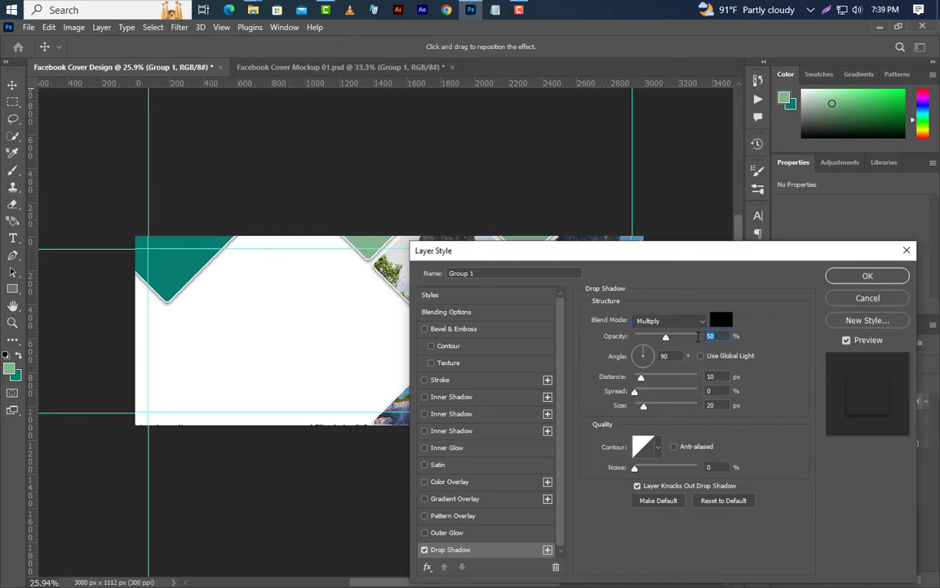
key("Tab")
key("Tab")
key("Tab")
key("Tab")
key("Tab")
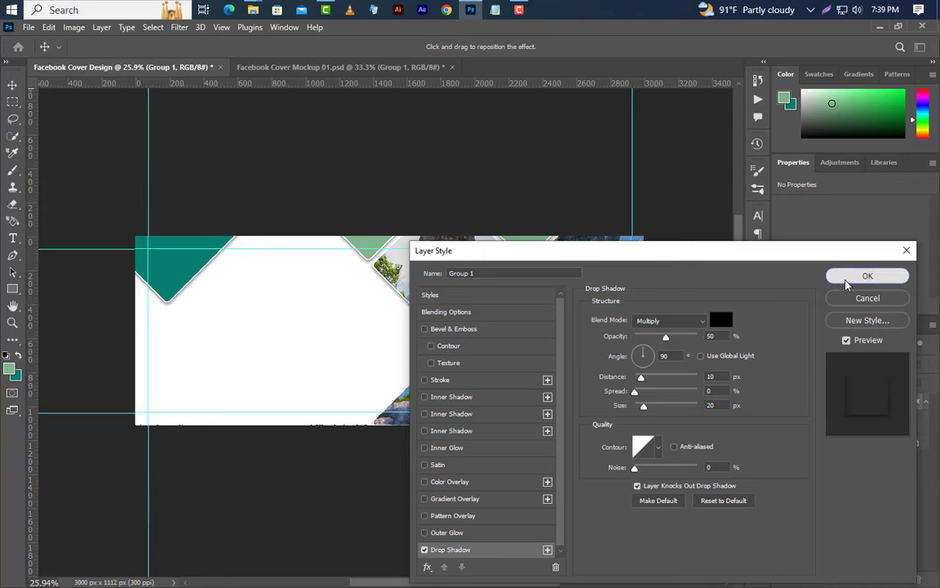
left_click(867, 276)
- Drag Logo 002.png from the banner images folder into the document
left_click(886, 27)
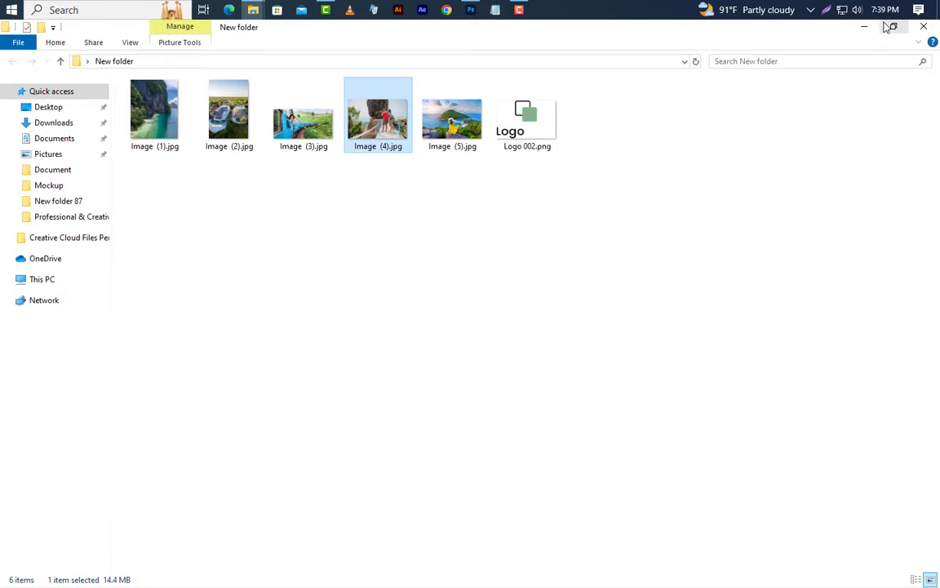
left_click(551, 132)
left_click_drag(529, 117, 287, 334)
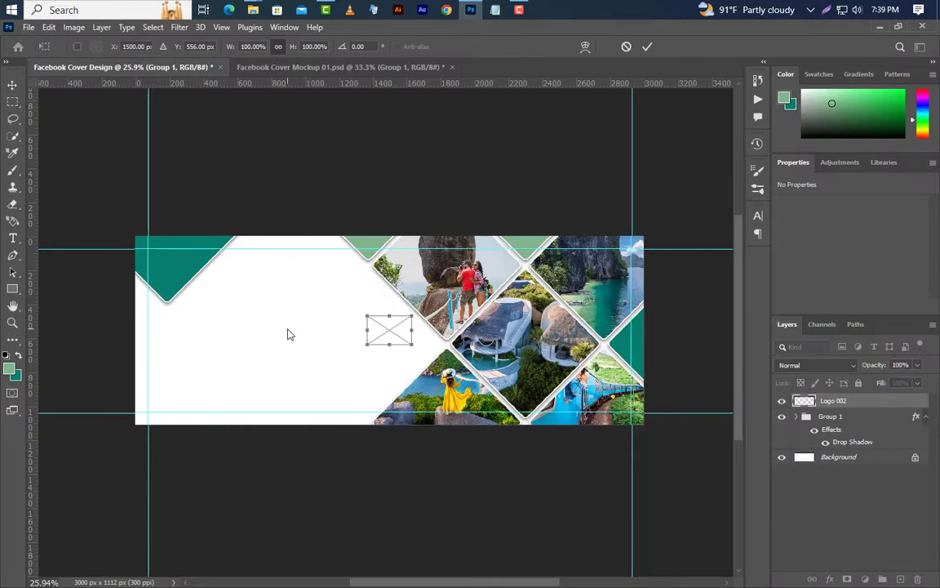
- Move Logo 002 into the top-left teal corner and commit it at 263 x 171 px
mouse_move(390, 325)
left_mouse_down()
mouse_move(174, 288)
mouse_move(173, 242)
left_mouse_up()
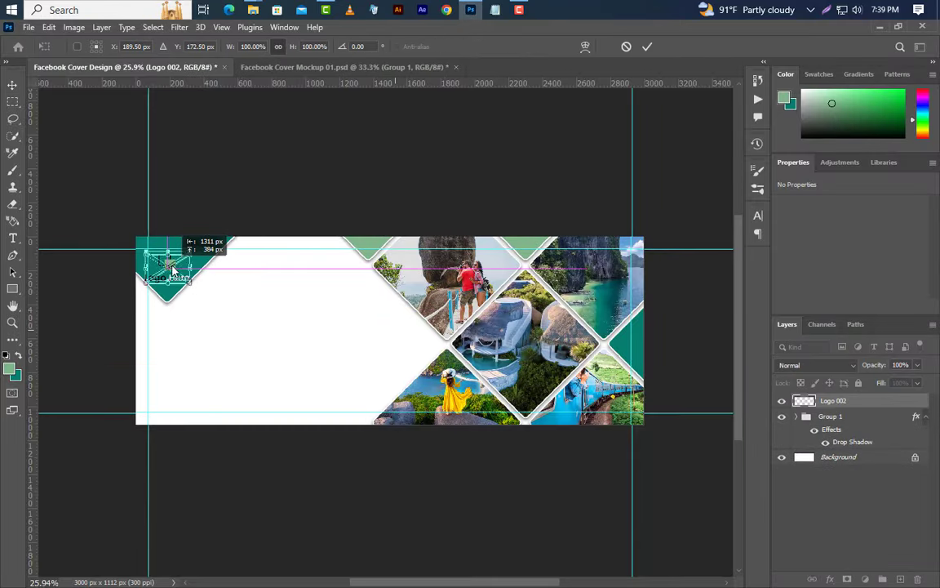
left_click(646, 47)
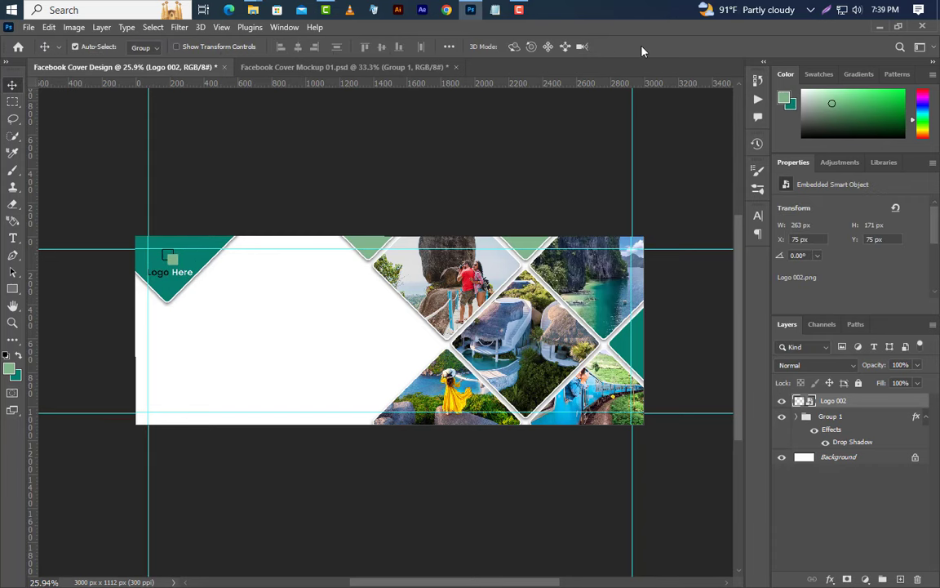
left_click(796, 416)
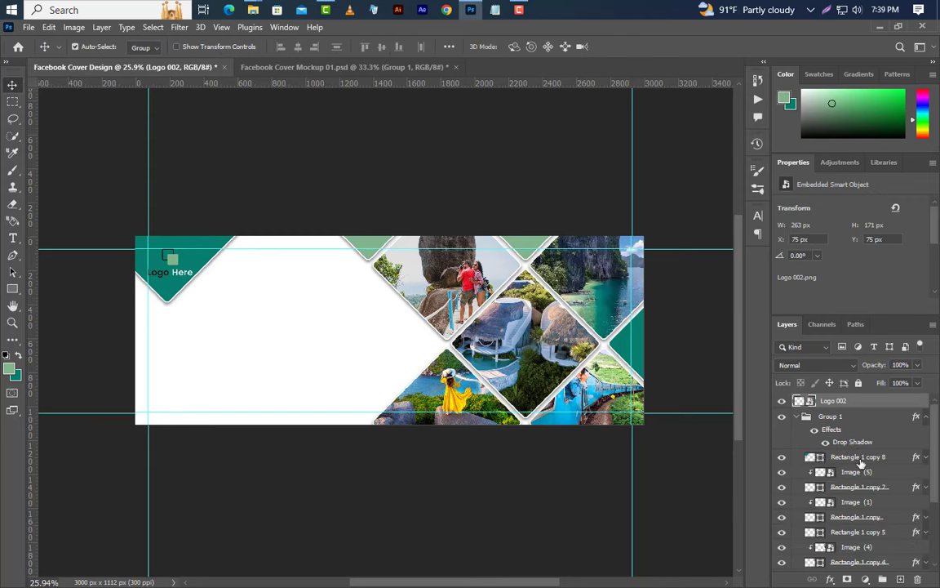
left_click(859, 458)
key("t")
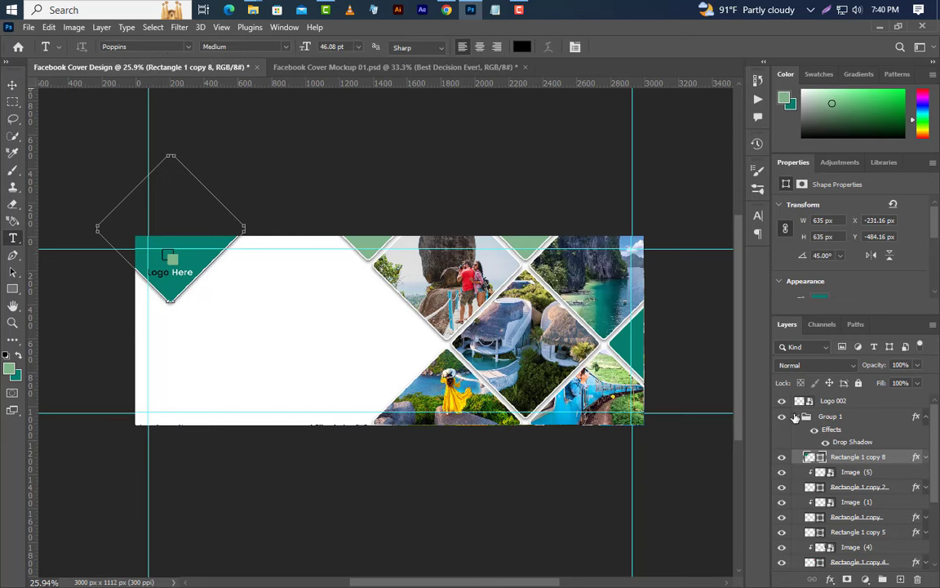
left_click(796, 416)
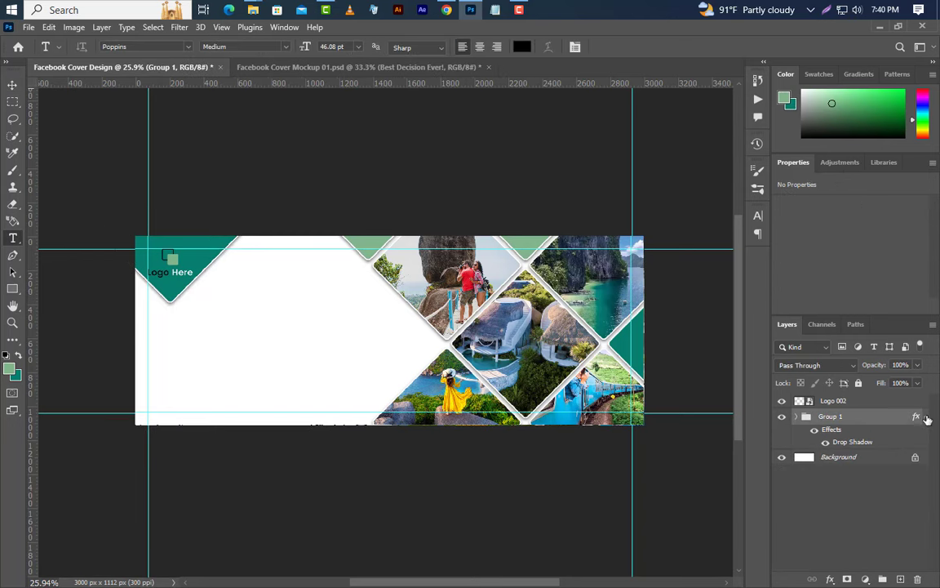
left_click(926, 417)
- Write 'Best Decision Ever!' beside the logo in Poppins Medium at 13.2 pt
left_click(900, 579)
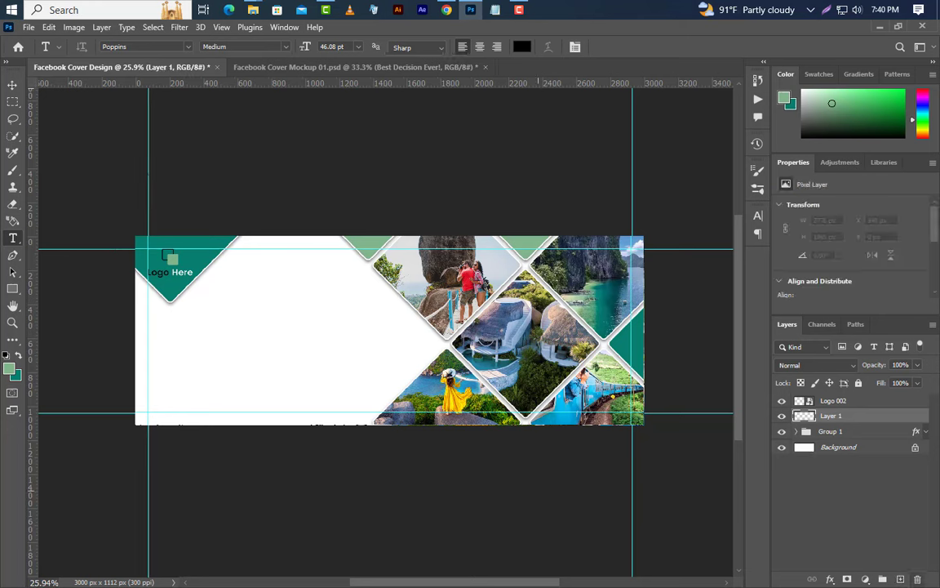
left_click(233, 282)
type("Best Dec")
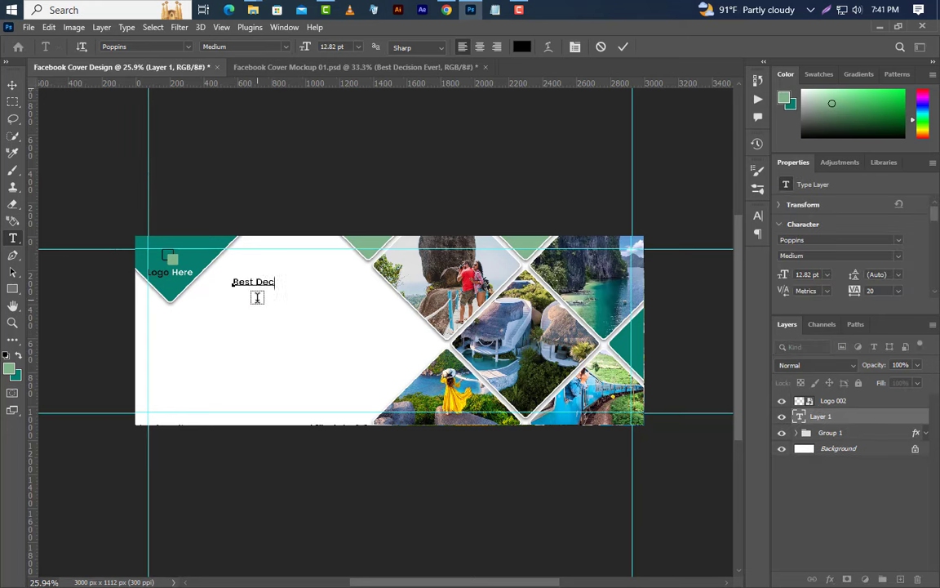
type("ision Ever!")
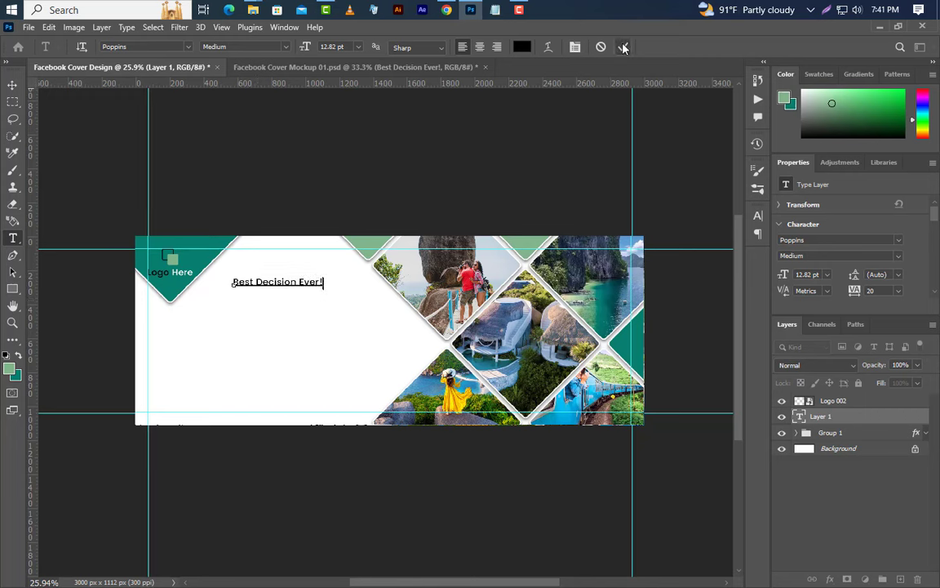
key("ctrl+Return")
left_click(806, 275)
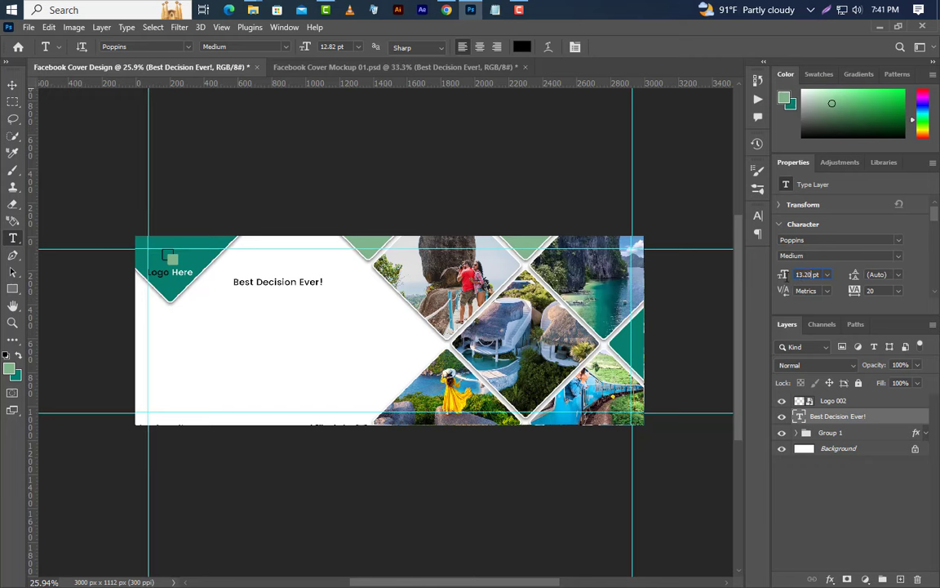
key("Return")
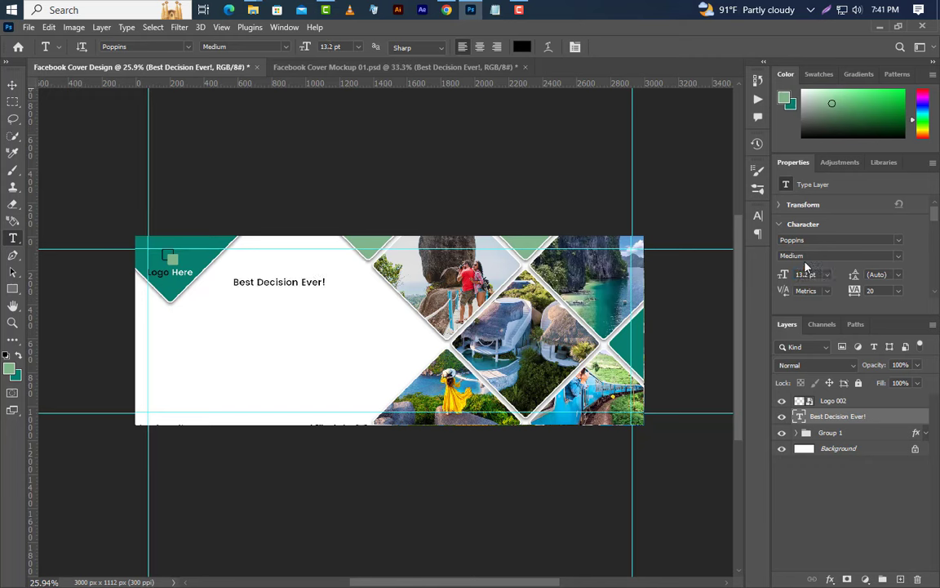
left_click(782, 256)
left_click(818, 240)
left_click(13, 84)
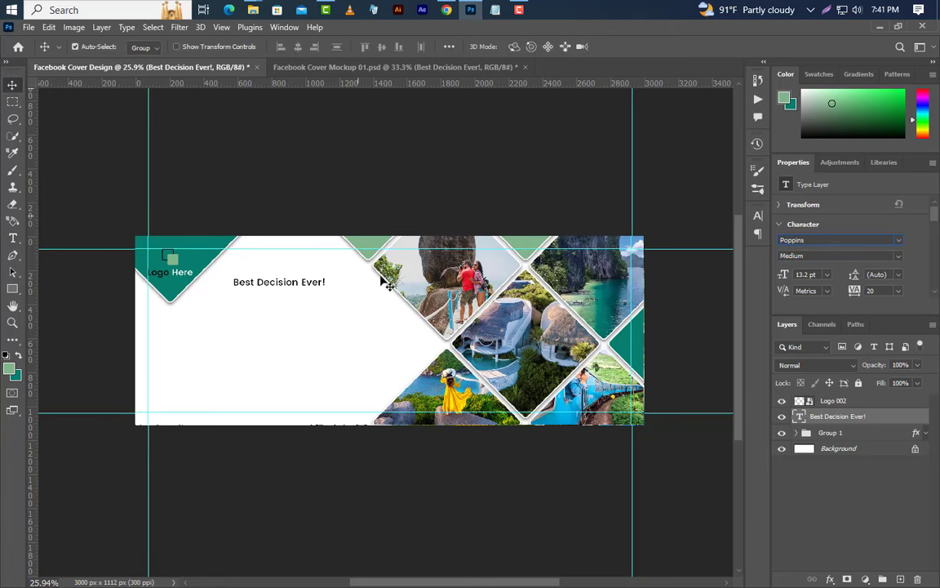
scroll(340, 361, "up", 2)
scroll(335, 362, "up", 1)
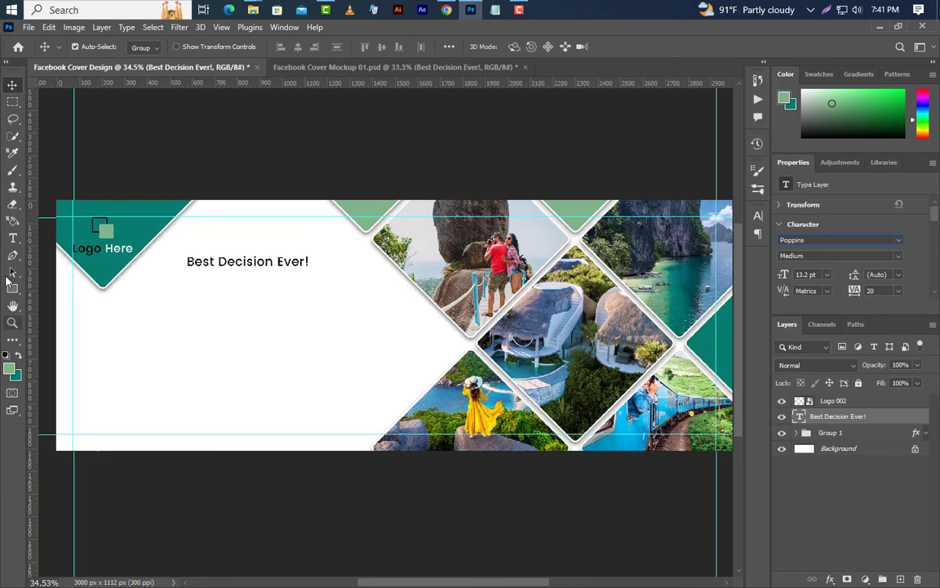
- Type 'Travel' below the tagline and size it to 56 pt
left_click(13, 237)
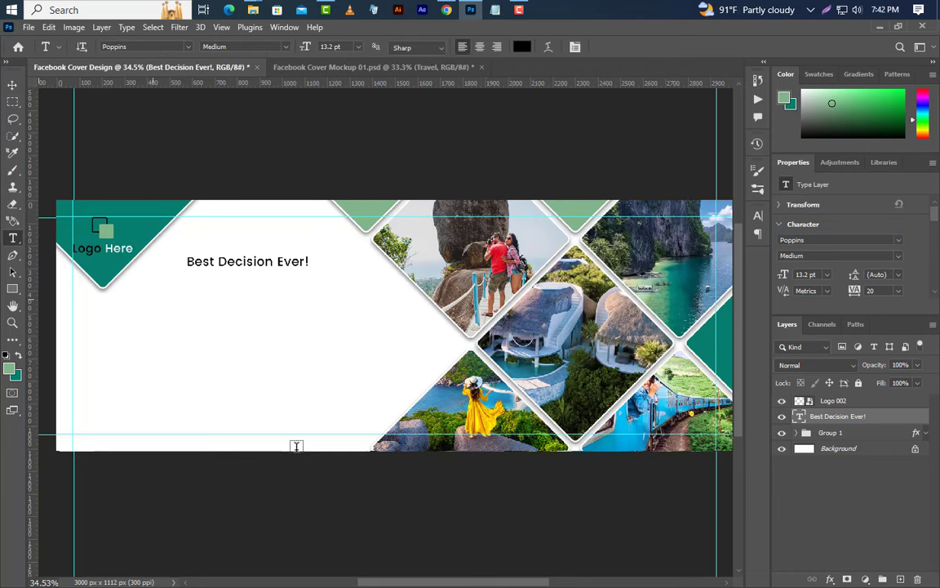
left_click(152, 294)
type("Travel")
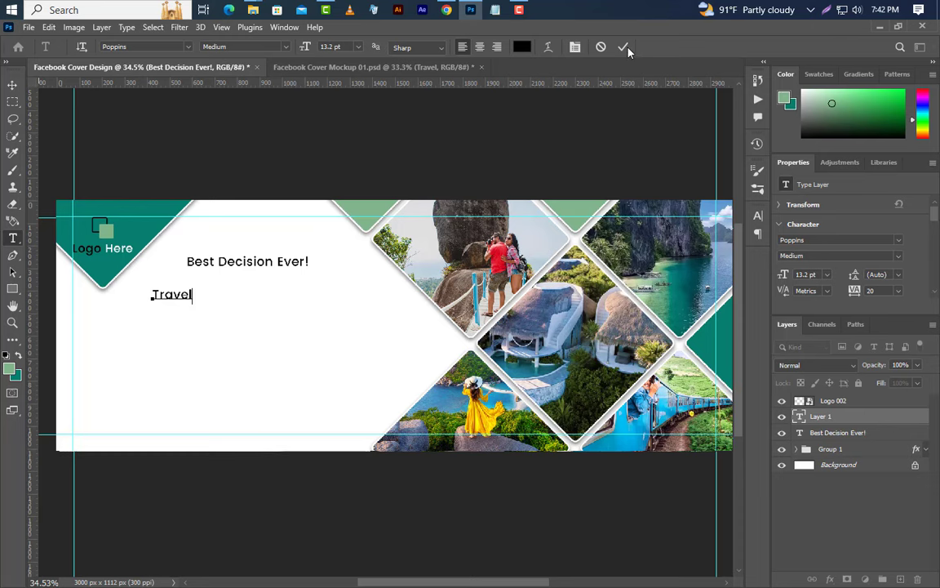
key("ctrl+Return")
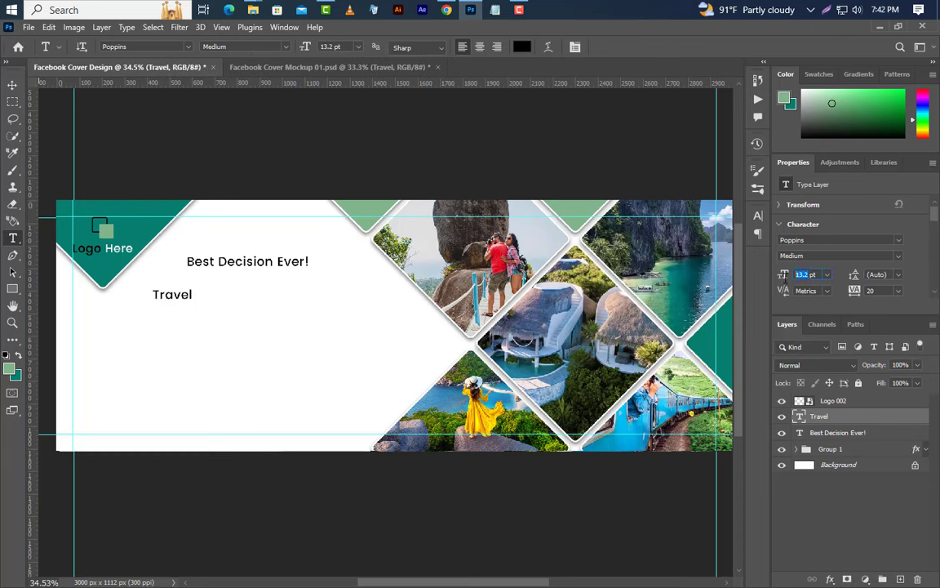
type("6")
key("Return")
- Make TRAVEL bold all-caps in sage green #80b58d and nudge it under the tagline
left_click(759, 216)
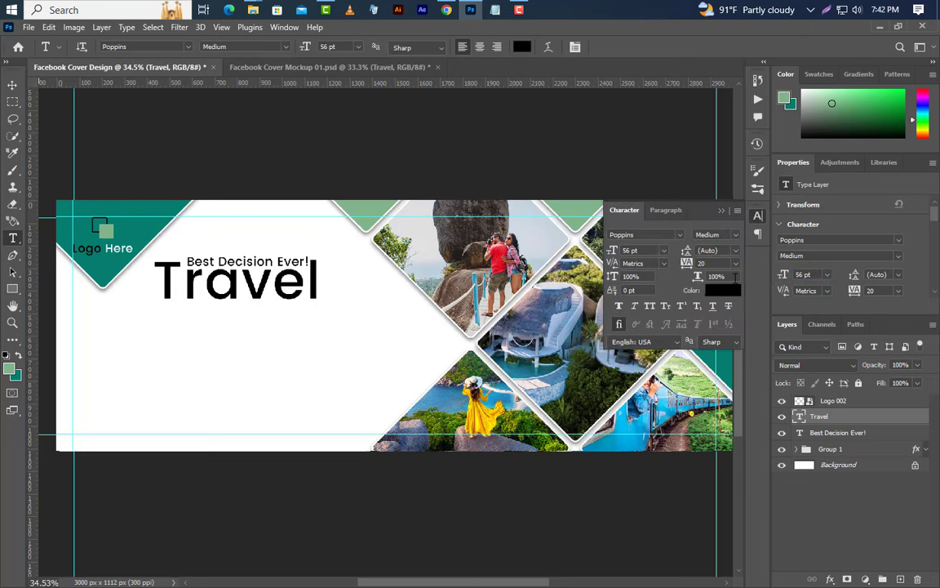
left_click(650, 305)
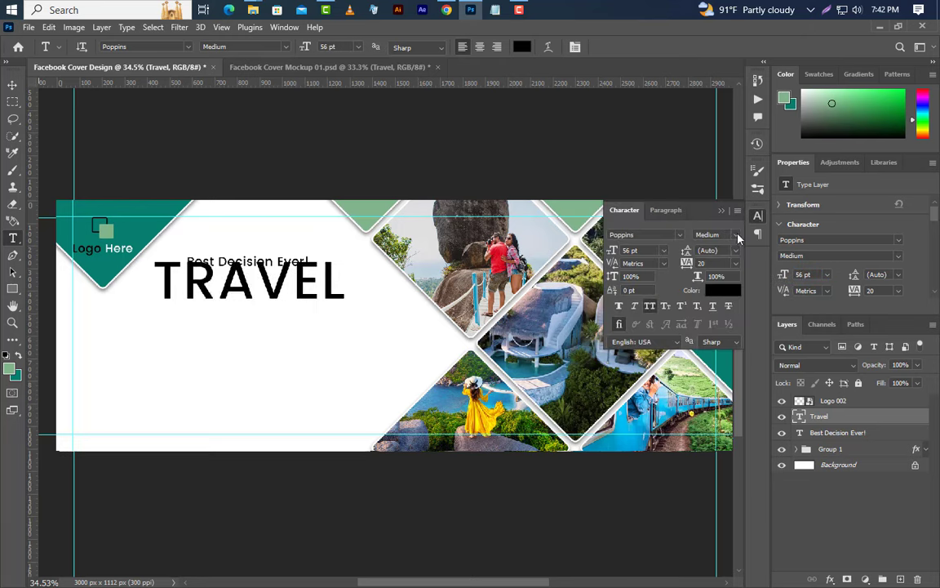
left_click(737, 235)
left_click(712, 290)
left_click(733, 292)
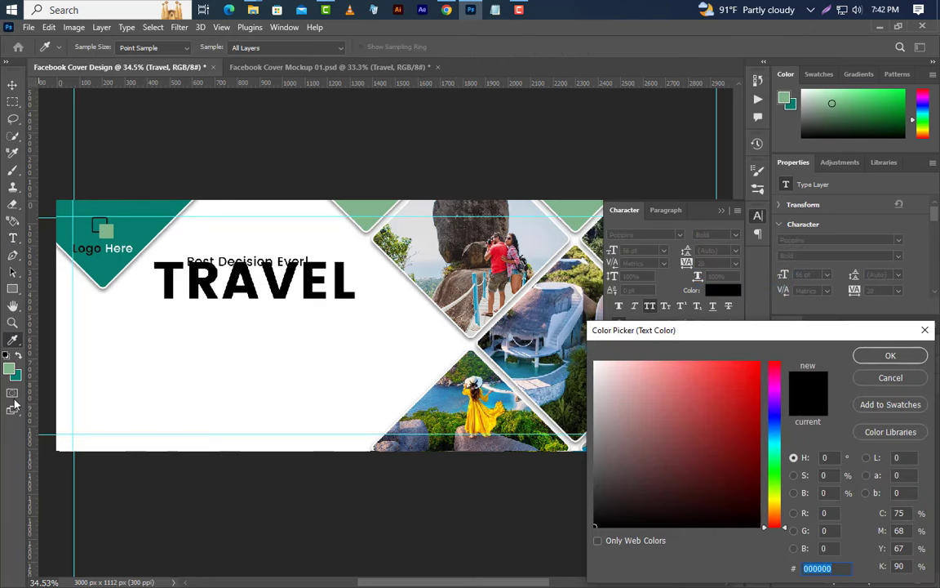
left_click(12, 367)
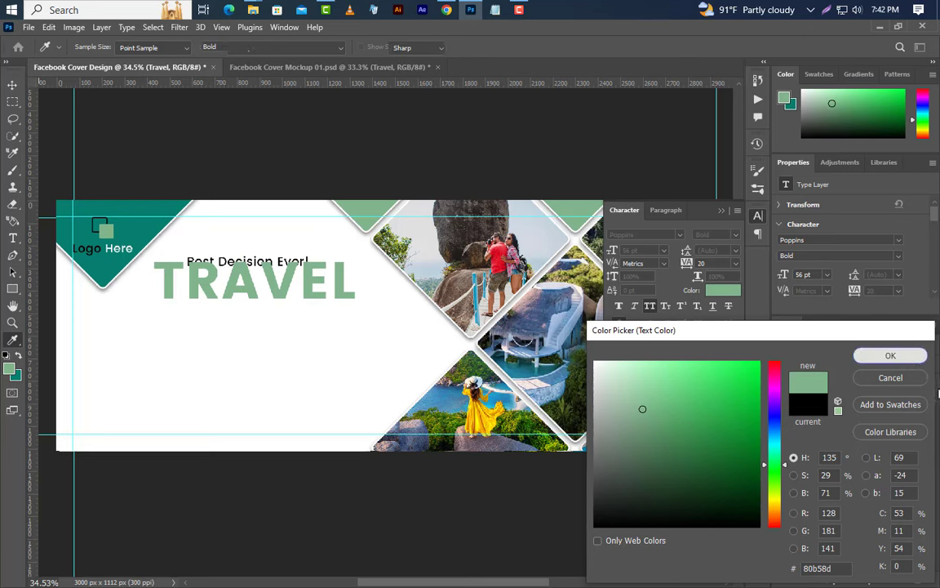
left_click(891, 356)
left_click(12, 85)
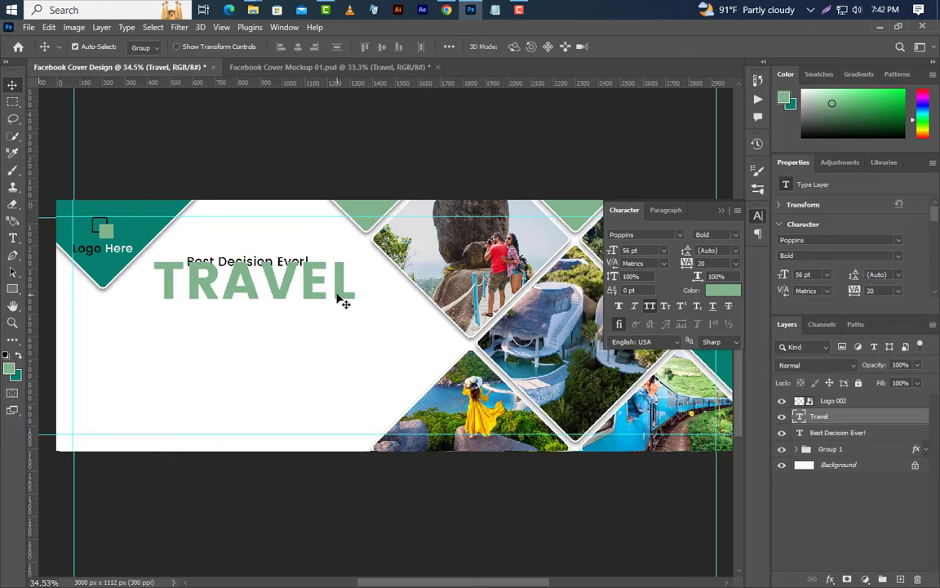
mouse_move(332, 299)
left_mouse_down()
mouse_move(300, 318)
mouse_move(287, 311)
left_mouse_up()
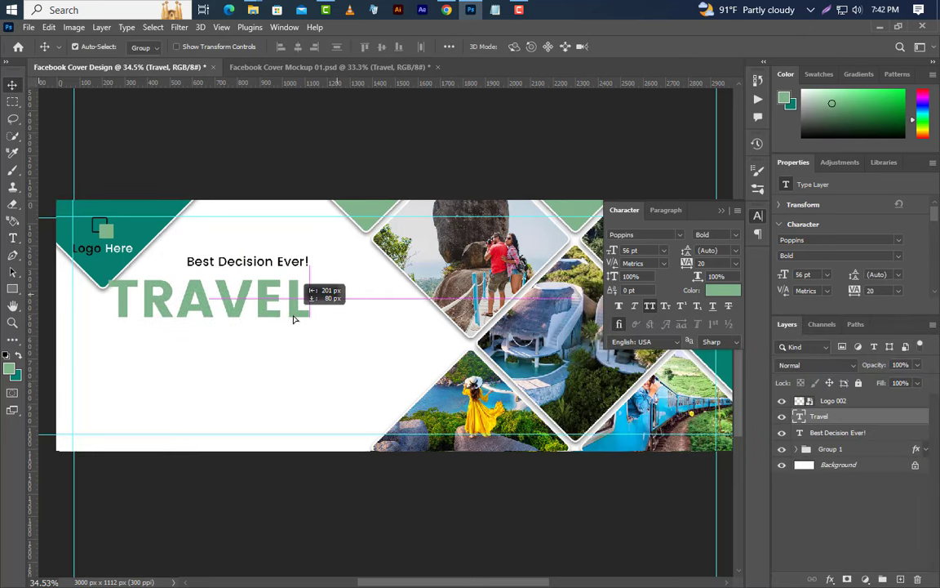
- Type HOLIDAY beneath TRAVEL in black text
left_click(12, 238)
left_click(115, 363)
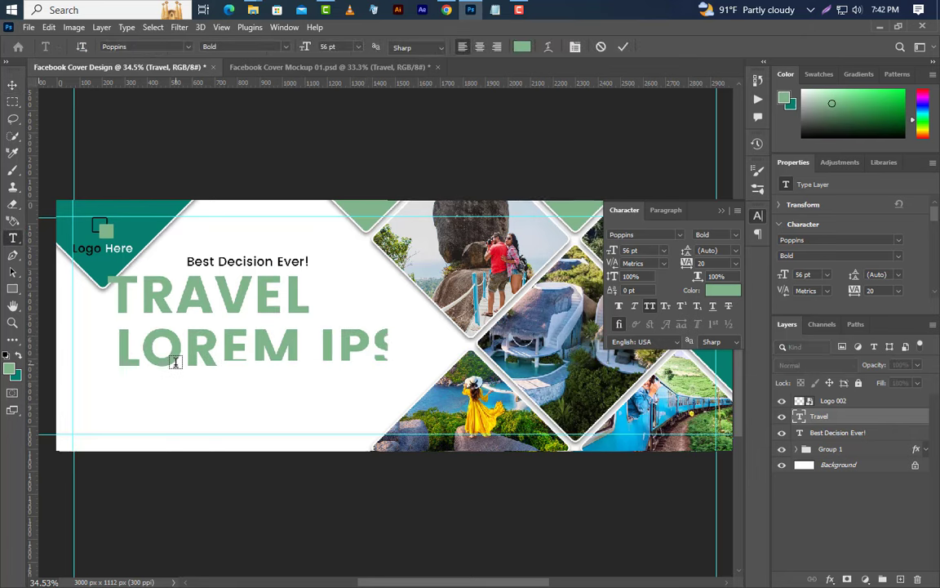
type("HOLI")
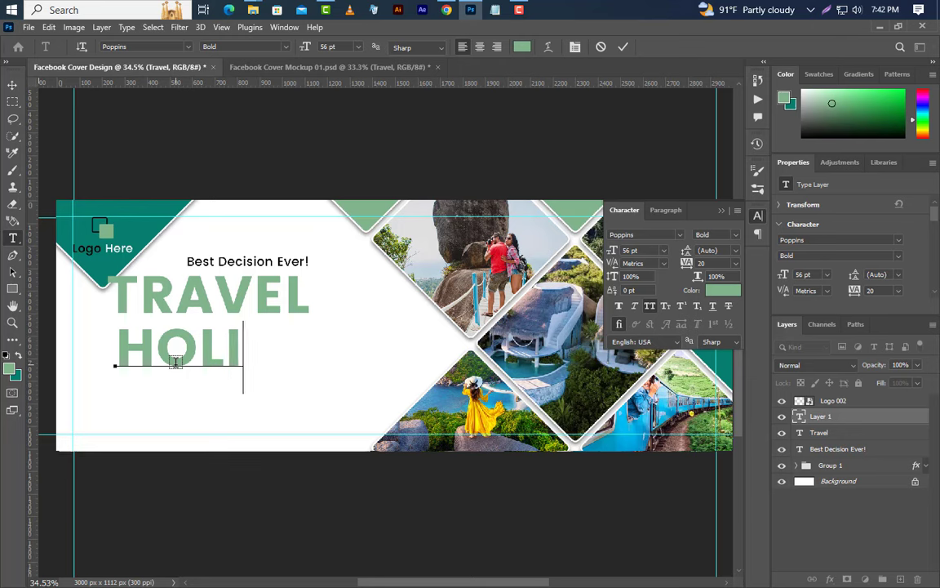
type("DAY")
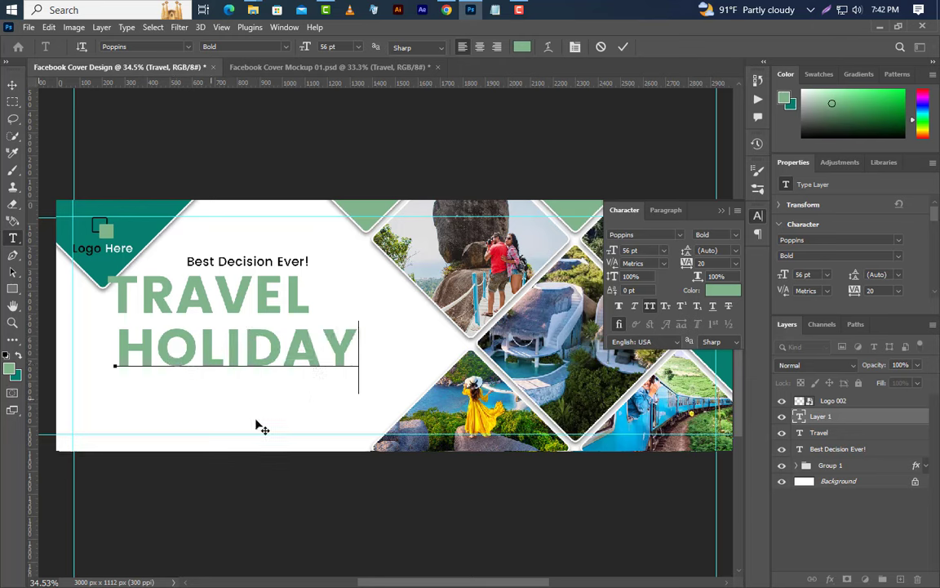
left_click(733, 294)
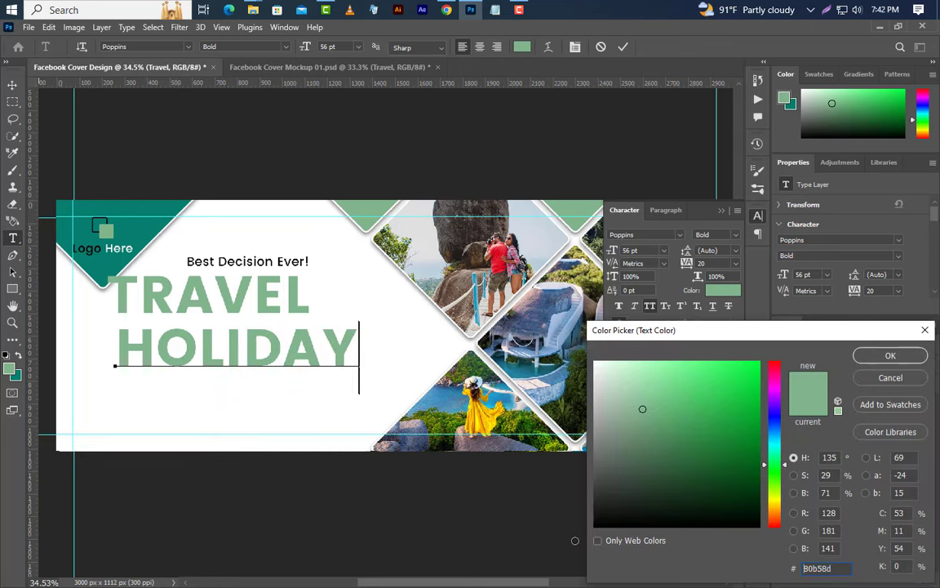
left_click(595, 526)
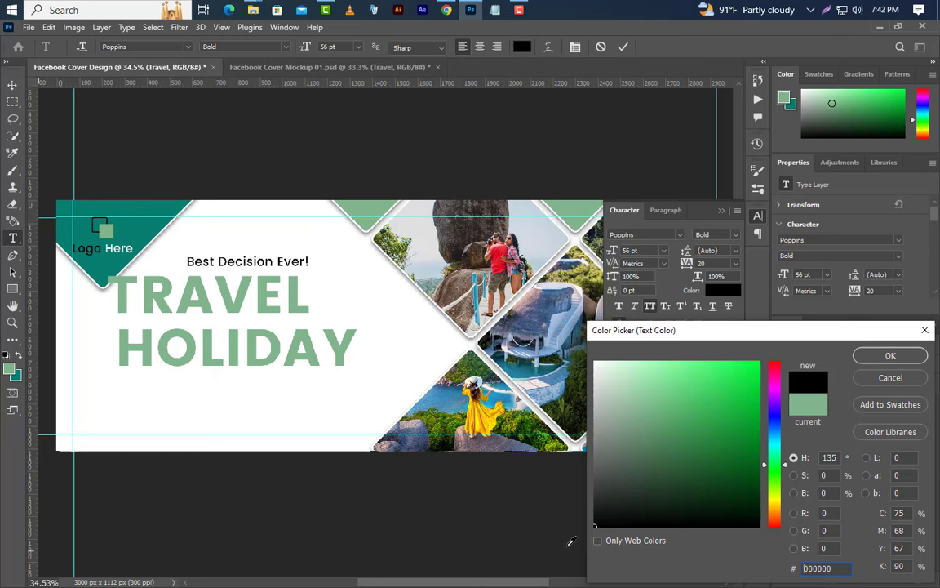
left_click(890, 356)
left_click(623, 48)
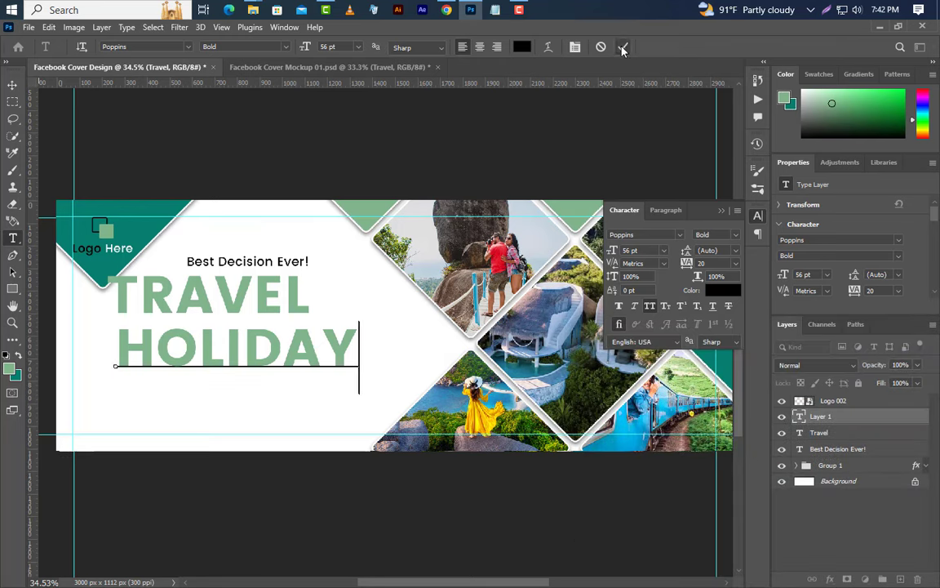
left_click(623, 48)
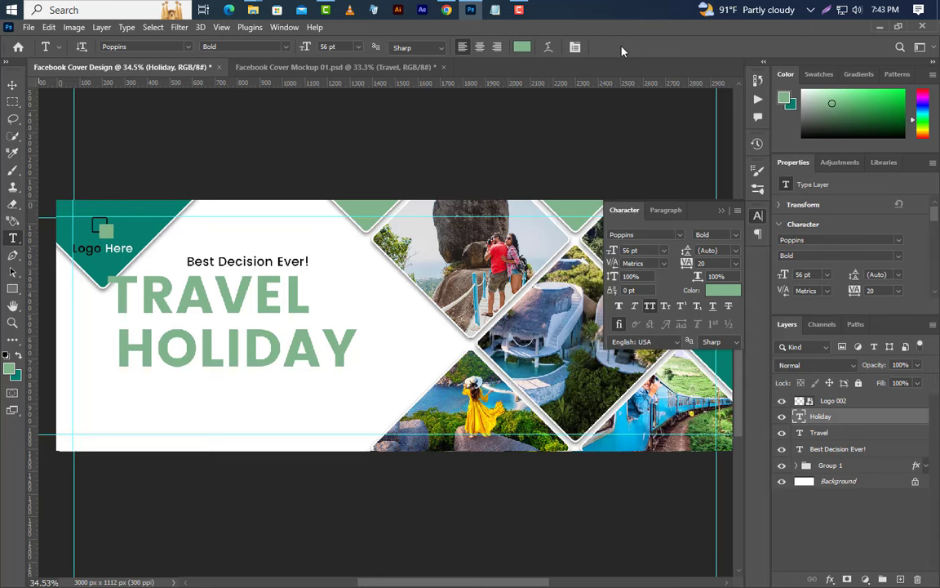
left_click(622, 50)
type("60")
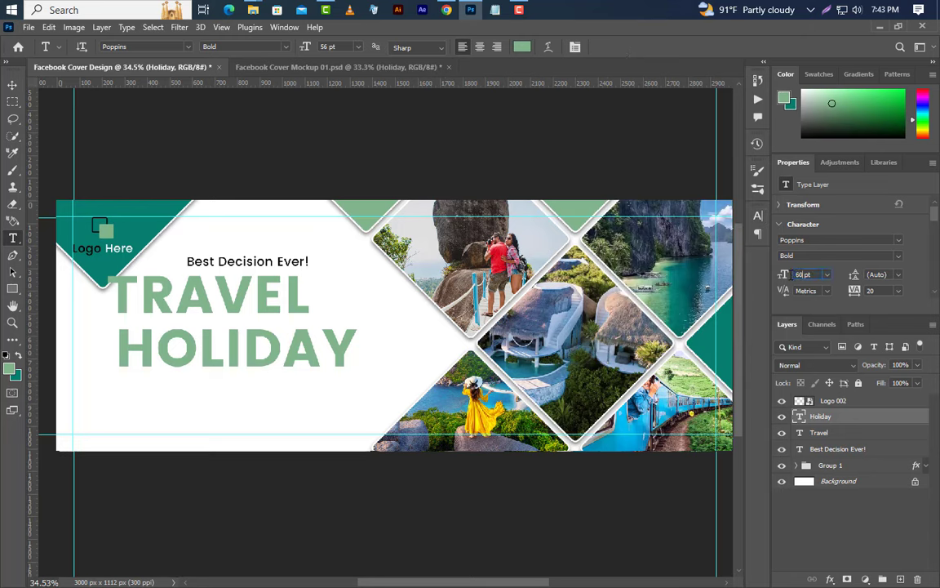
- Set HOLIDAY to 60 pt and reapply black as its text colour
key("Return")
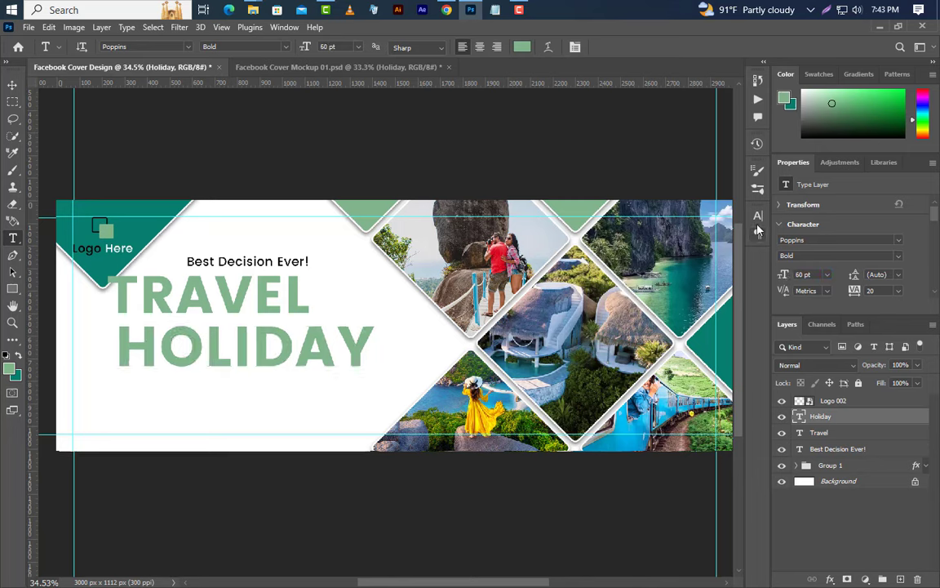
left_click(758, 216)
left_click(729, 294)
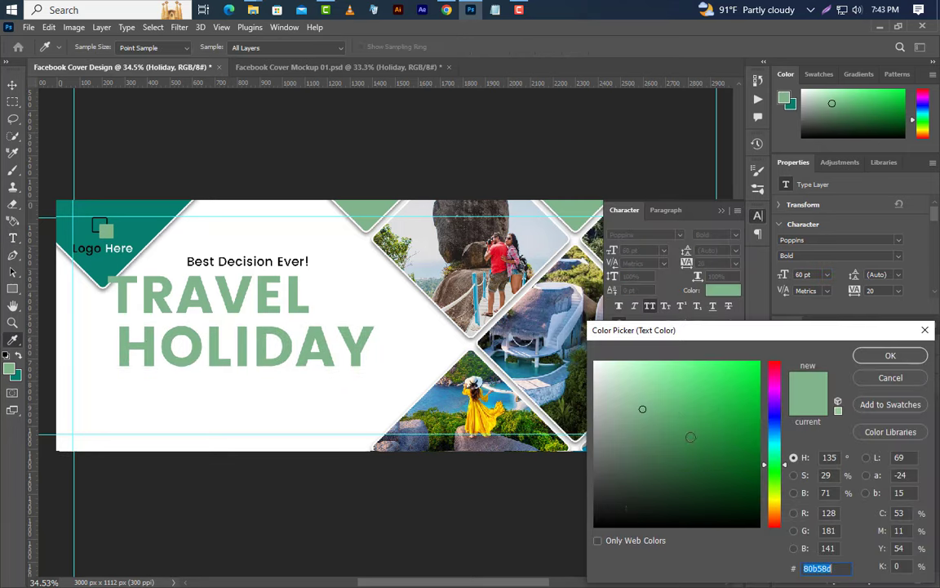
left_click(595, 526)
left_click(859, 357)
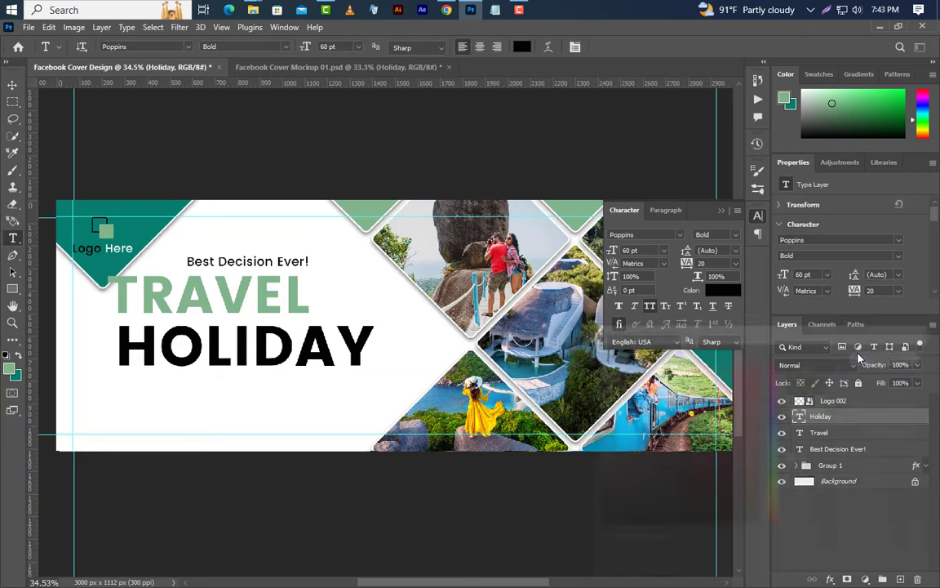
- Give HOLIDAY a 3 px outside stroke in sage green #80b58d
right_click(854, 419)
left_click(803, 31)
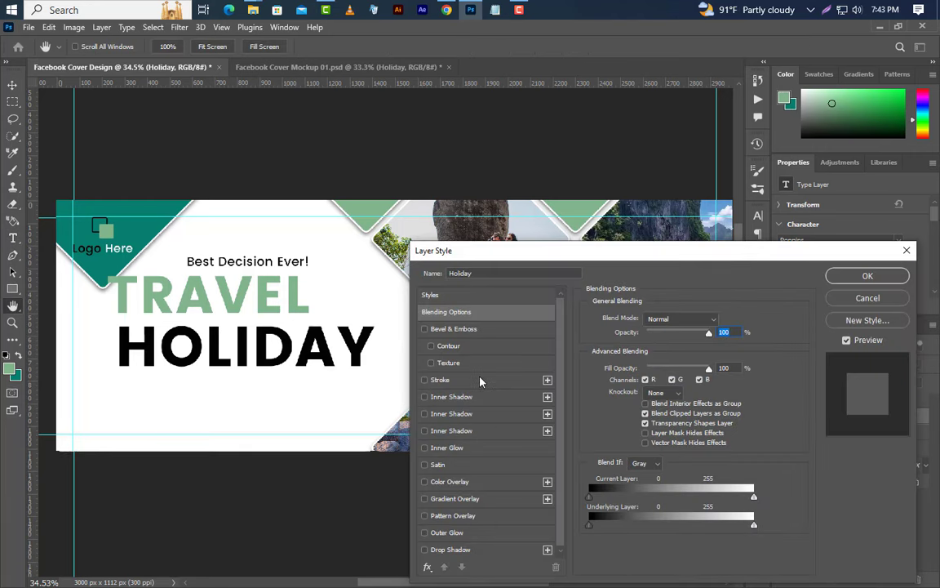
left_click(480, 381)
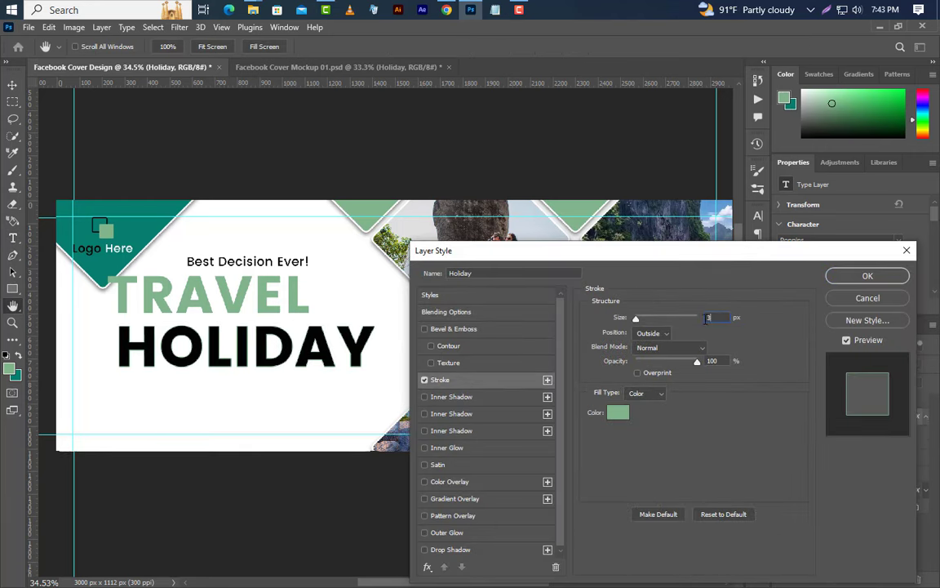
left_click(666, 334)
left_click(649, 334)
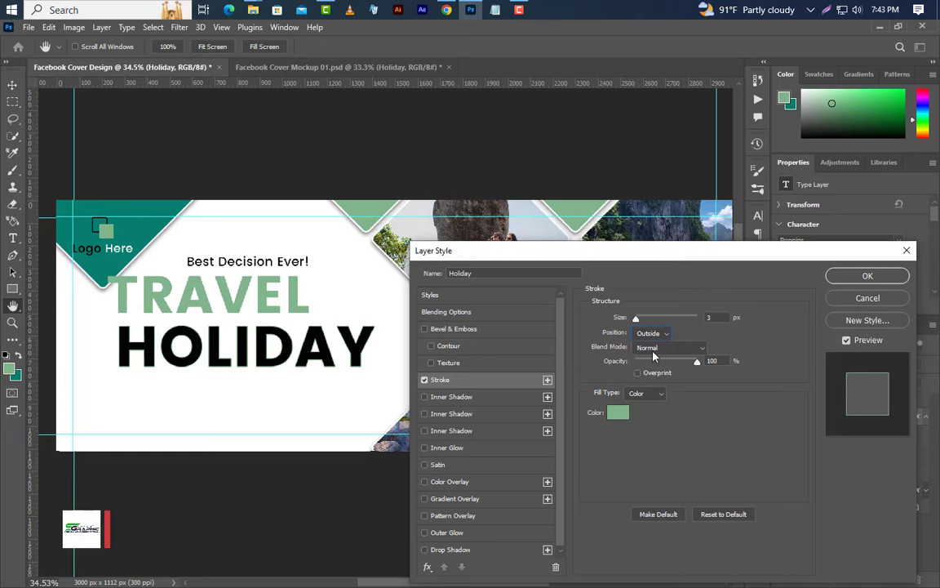
left_click(618, 412)
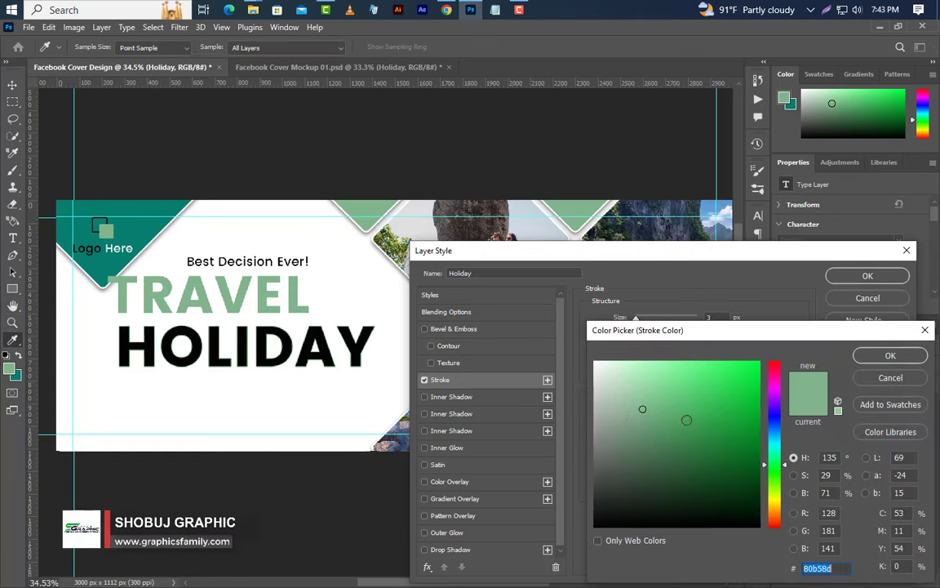
left_click(890, 356)
left_click(882, 276)
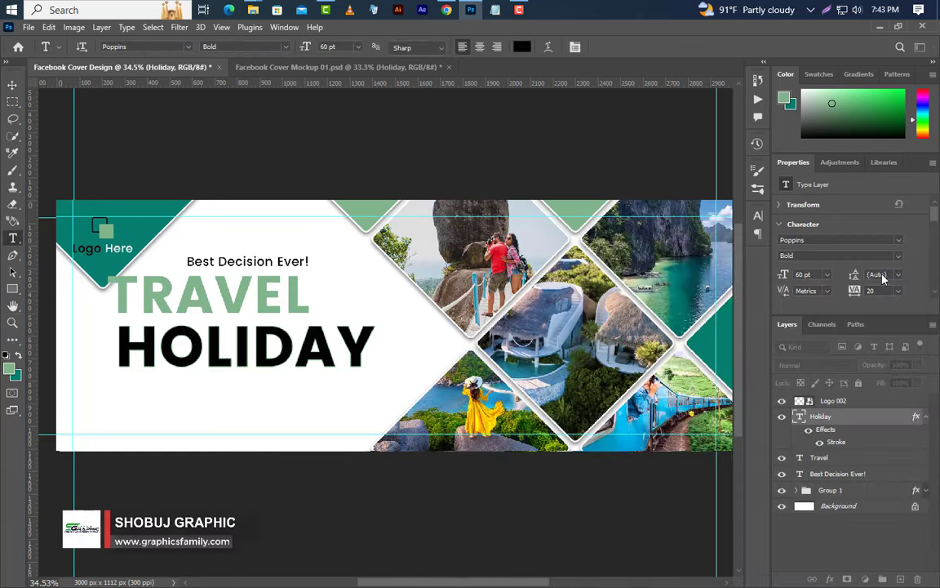
- Shift HOLIDAY left to the banner's left edge
key("v")
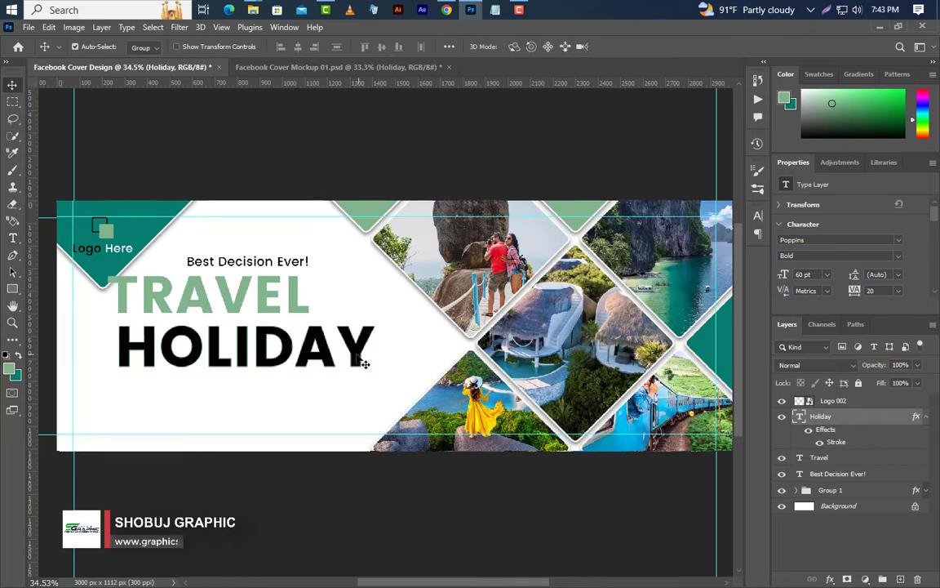
left_click_drag(364, 364, 299, 365)
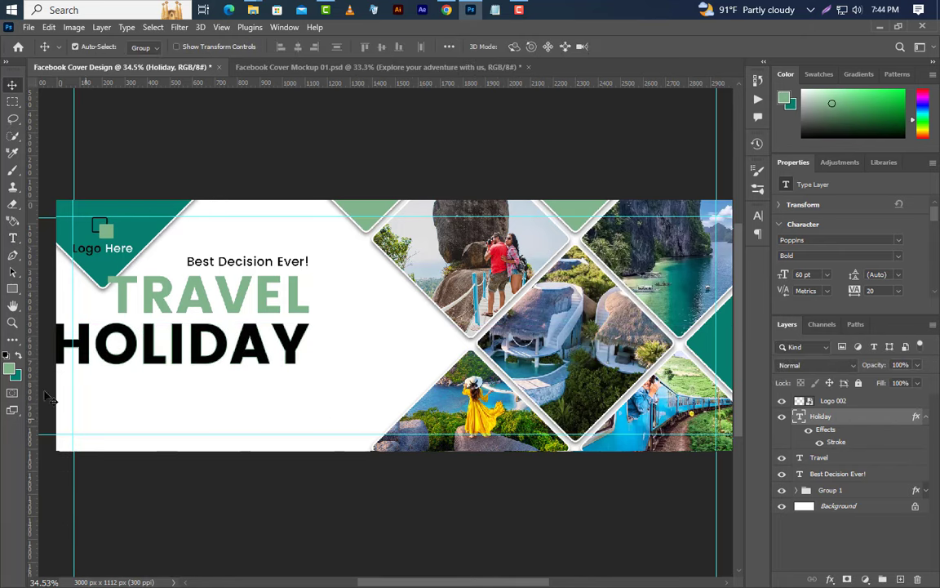
left_click(12, 238)
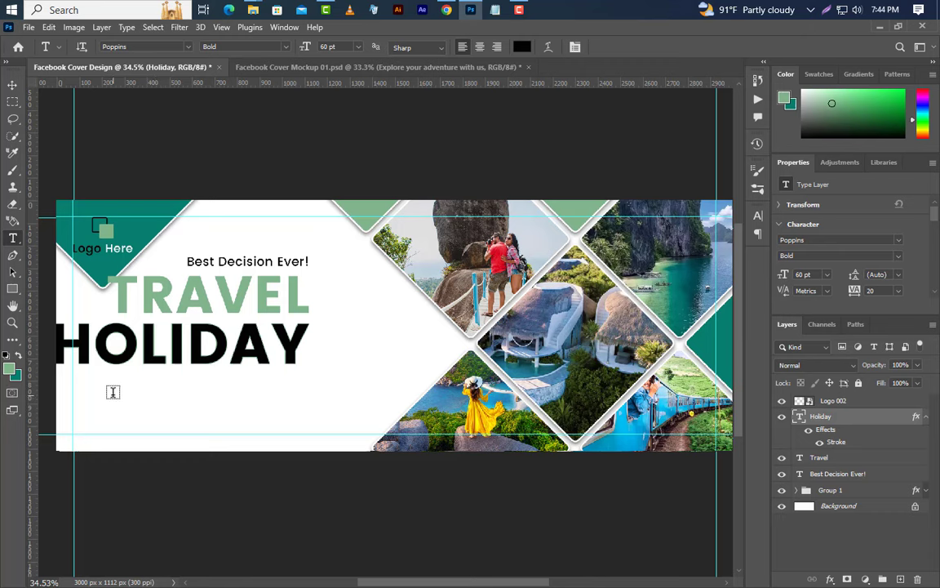
- Type the tagline 'EXPLORE YOUR ADVENTURE WITH US' below HOLIDAY
left_click(112, 392)
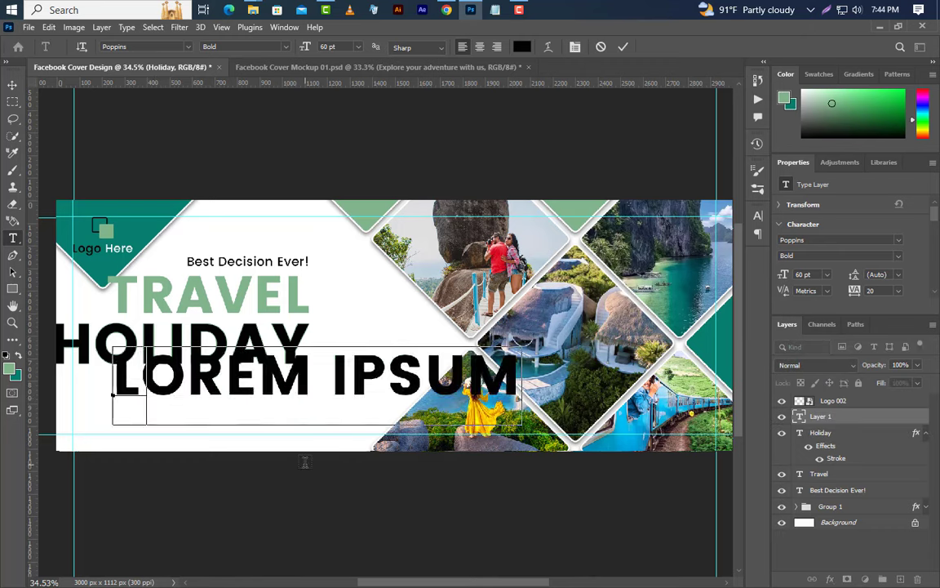
type("EXPLORE YOUR ")
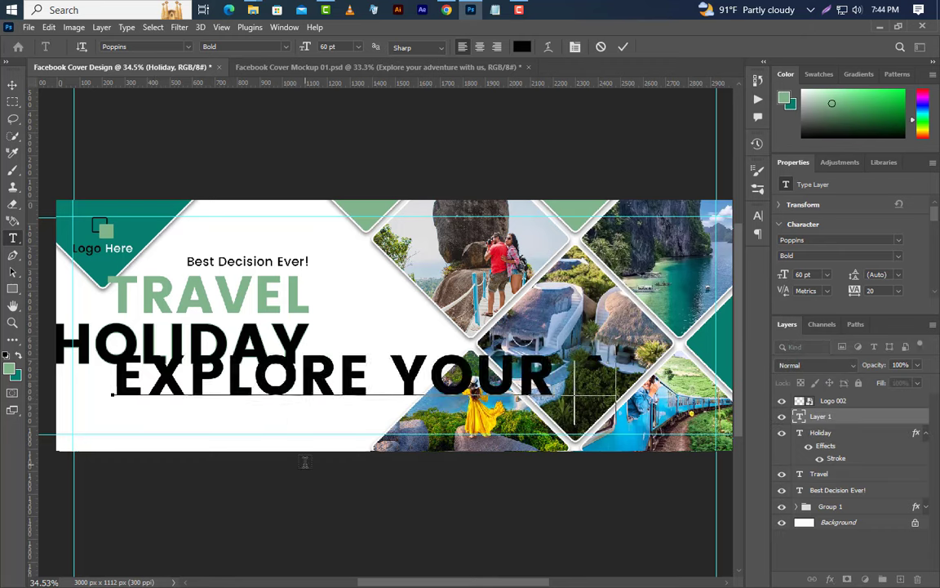
type("ADVE")
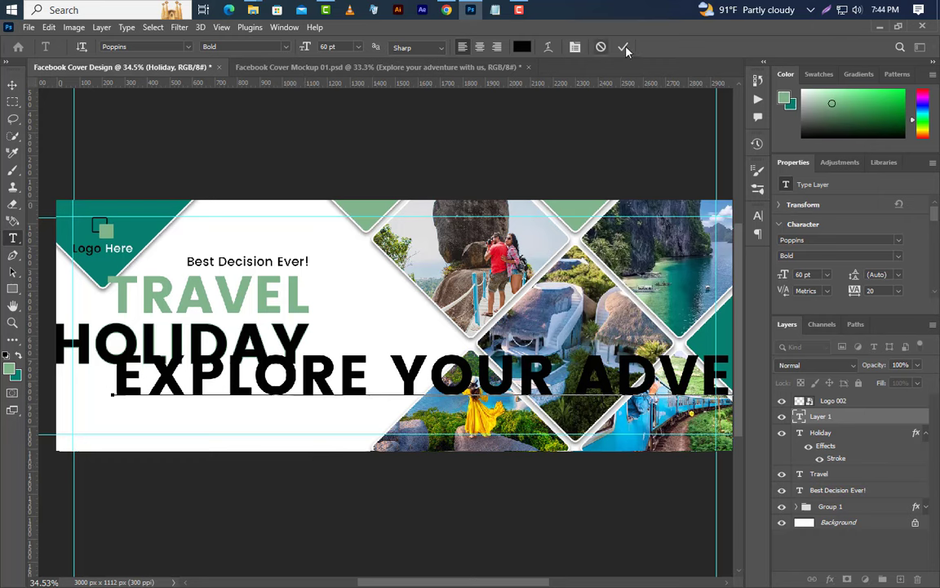
key("ctrl+Return")
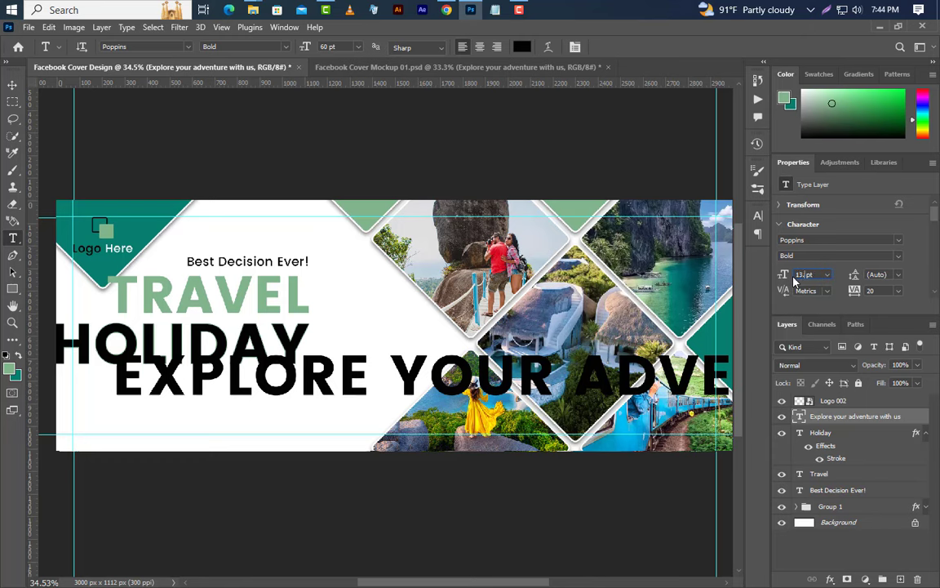
- Style the tagline as Medium 13.2 pt in teal #087e6e
key("Return")
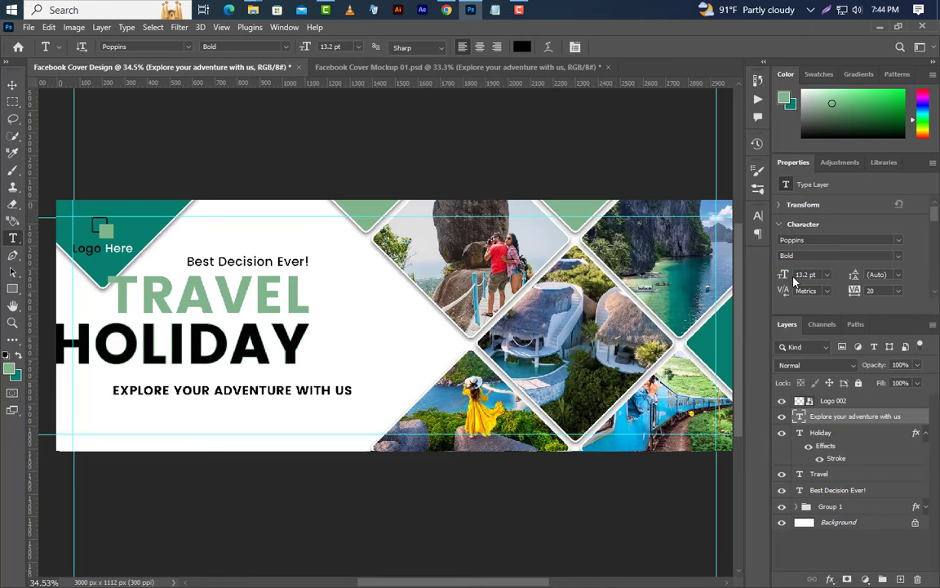
left_click(898, 256)
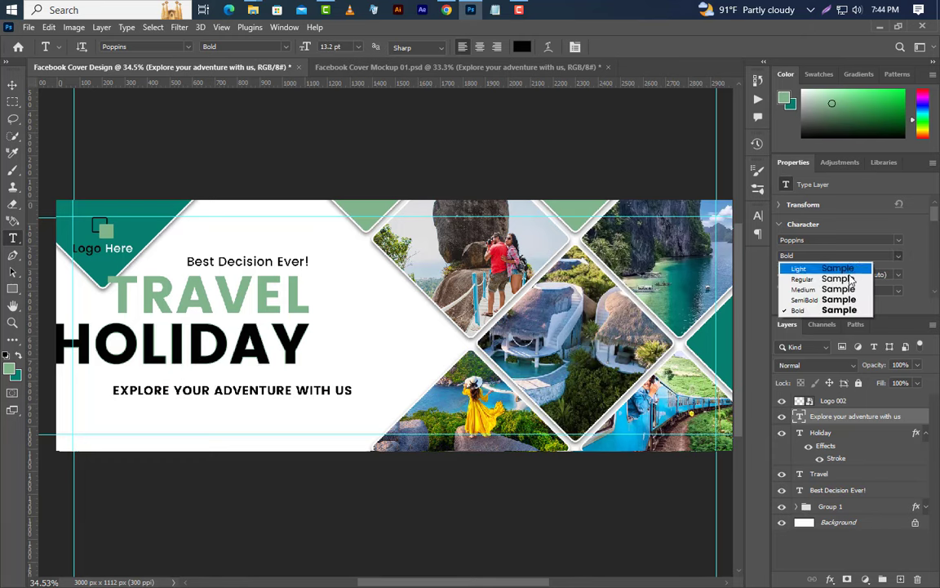
left_click(826, 292)
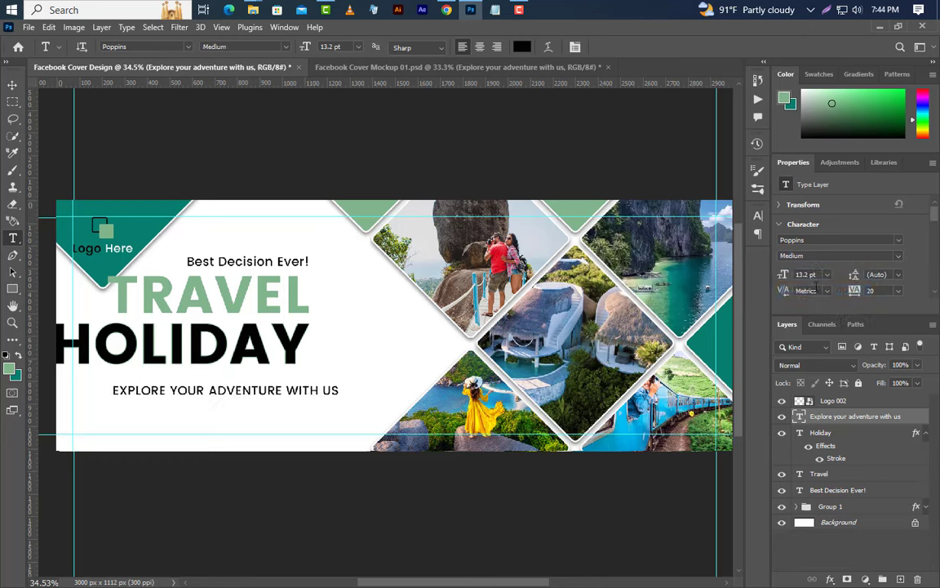
left_click(759, 217)
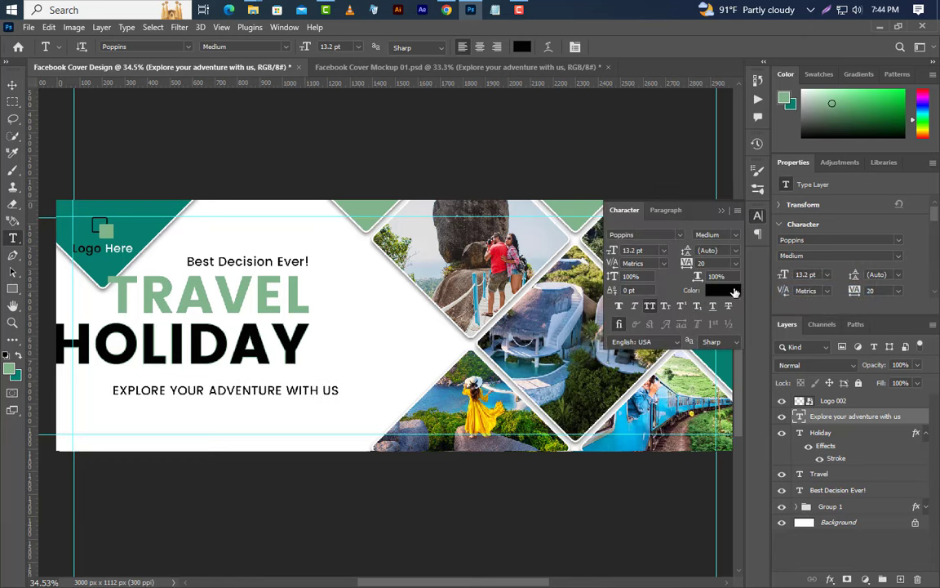
left_click(735, 292)
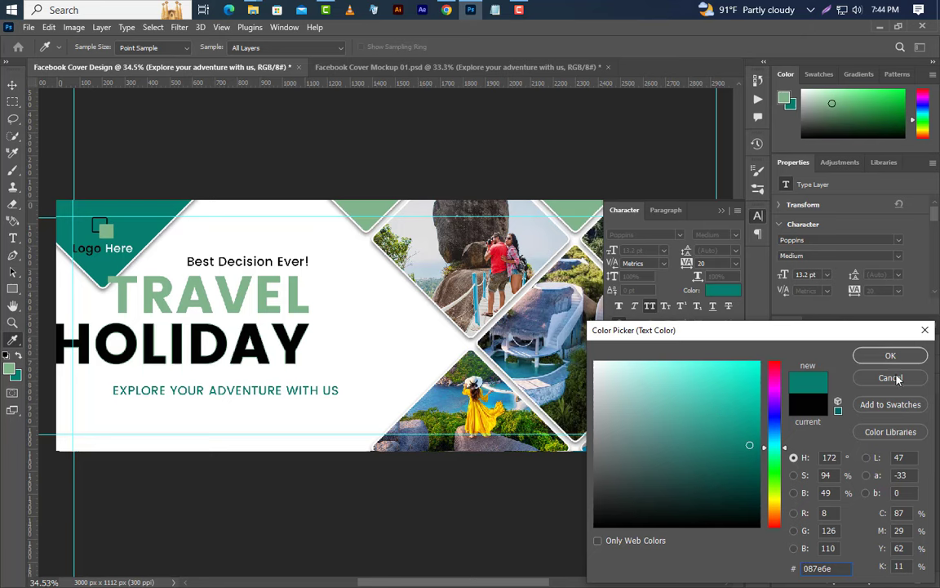
left_click(890, 355)
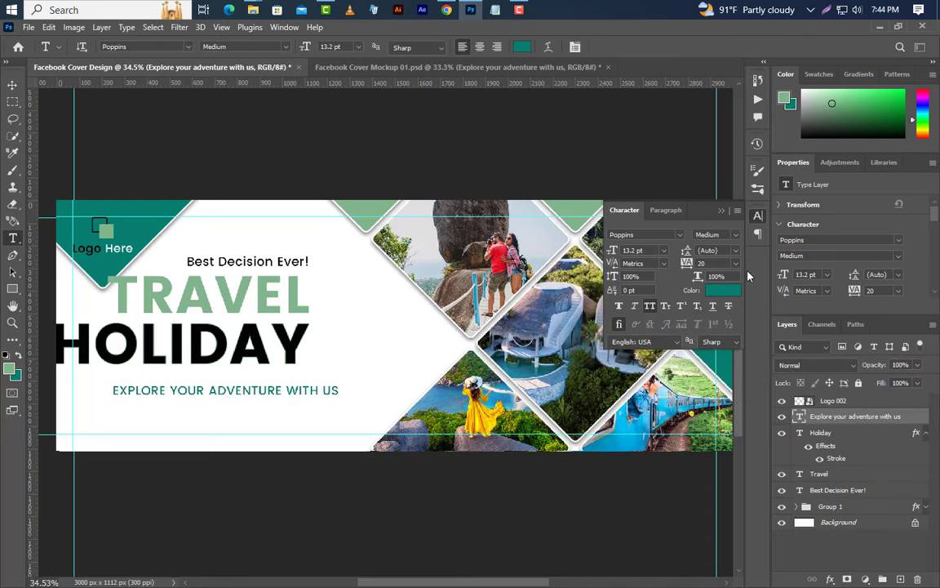
left_click(719, 212)
left_click(14, 86)
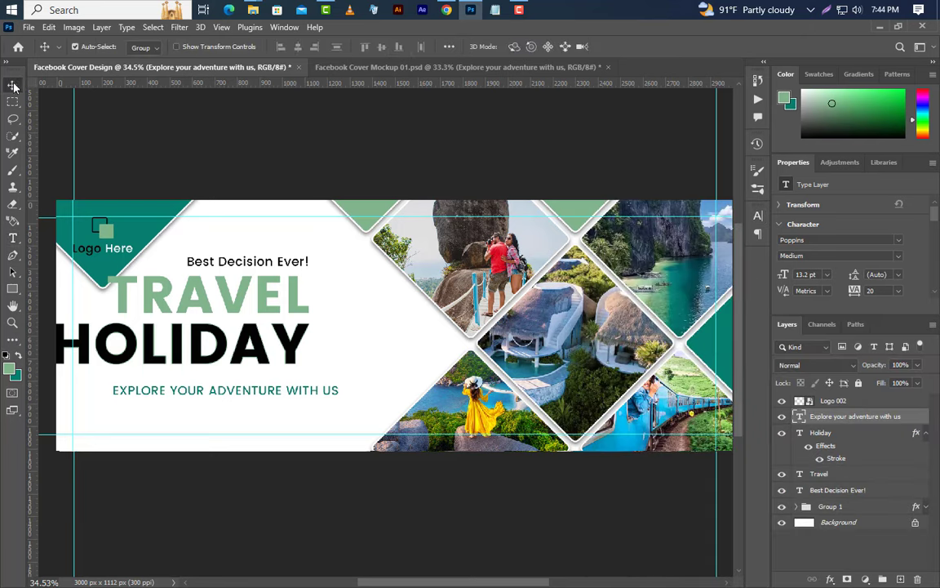
- Tuck the tagline under HOLIDAY, group the four text layers, and shift the block right and up
left_click_drag(310, 393, 276, 379)
left_click(925, 437)
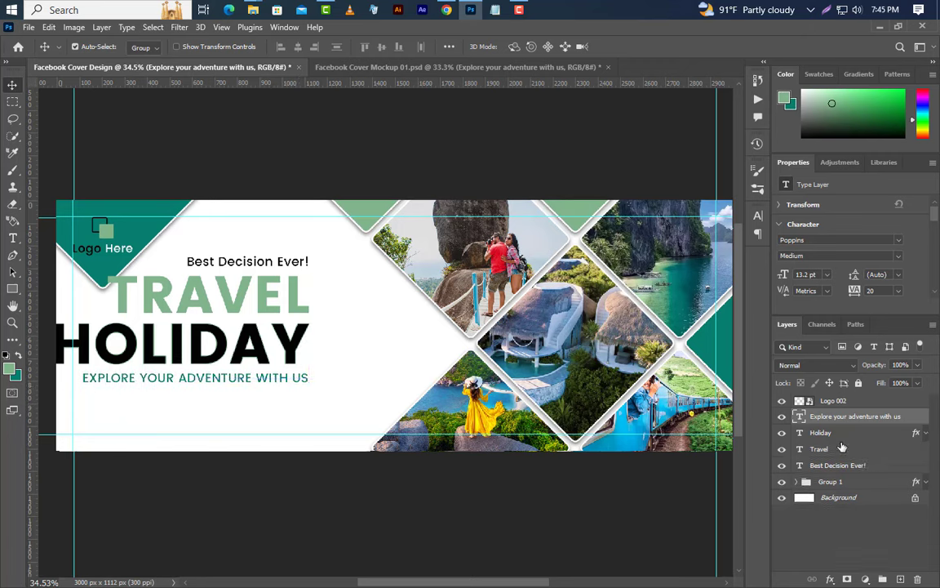
left_click(824, 449, "shift")
left_click(848, 470, "shift")
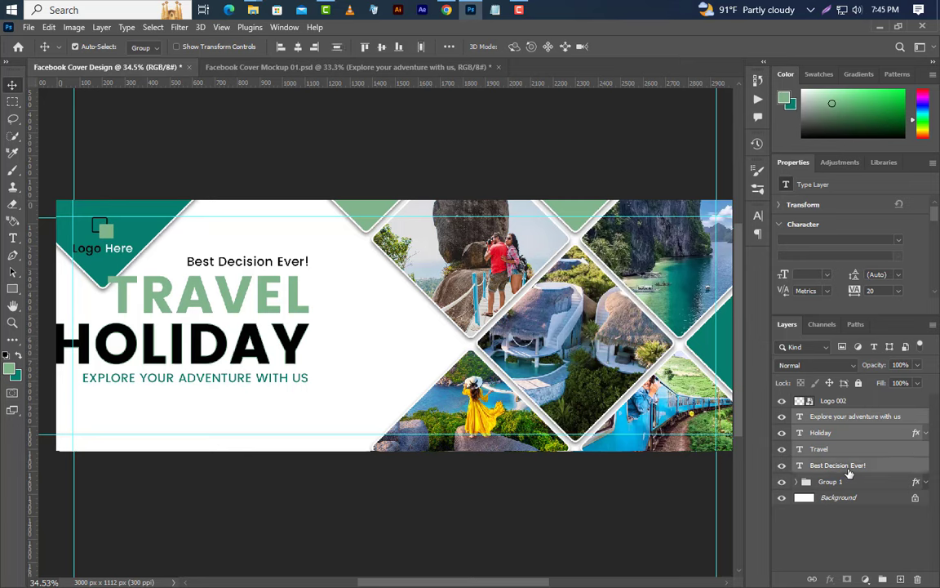
left_click(885, 578)
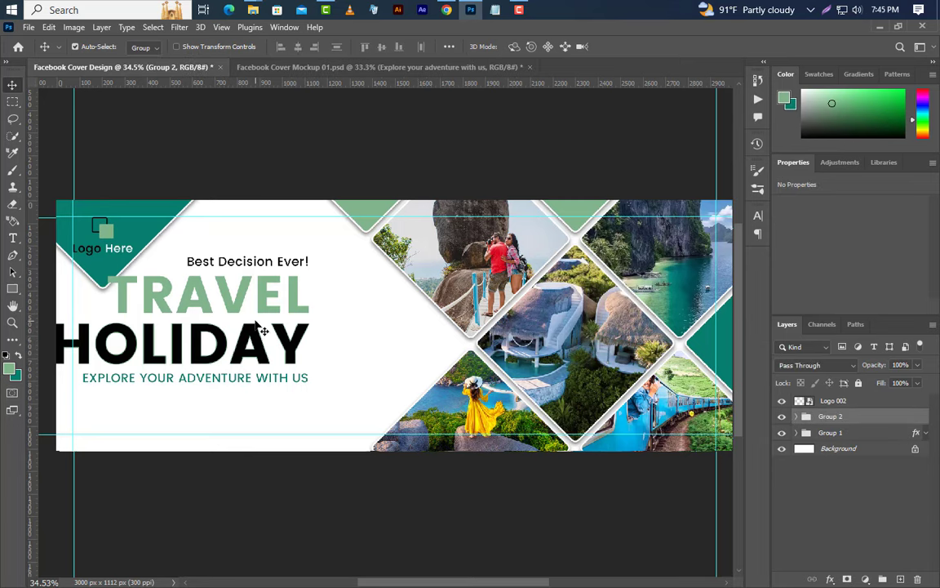
mouse_move(243, 309)
left_mouse_down()
mouse_move(280, 295)
mouse_move(273, 293)
left_mouse_up()
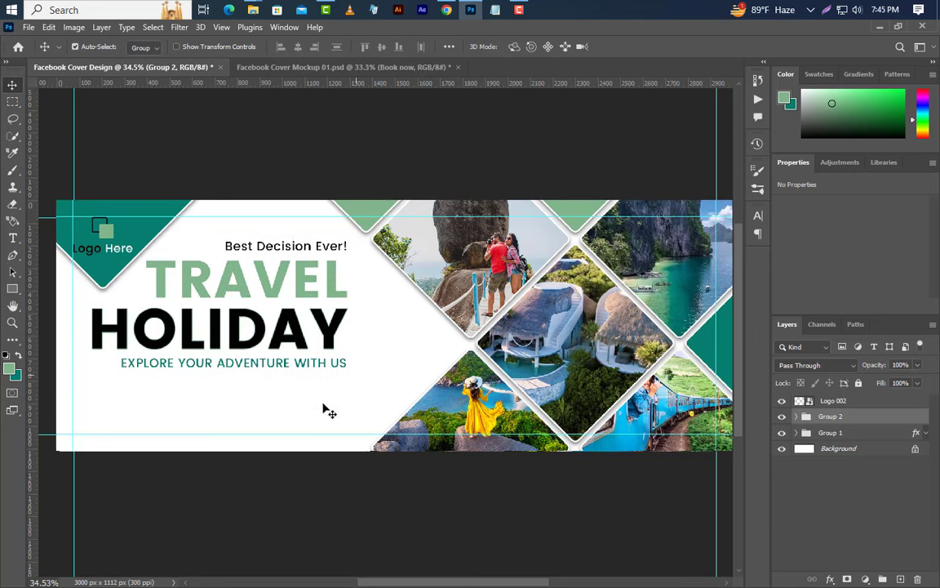
left_click(12, 289)
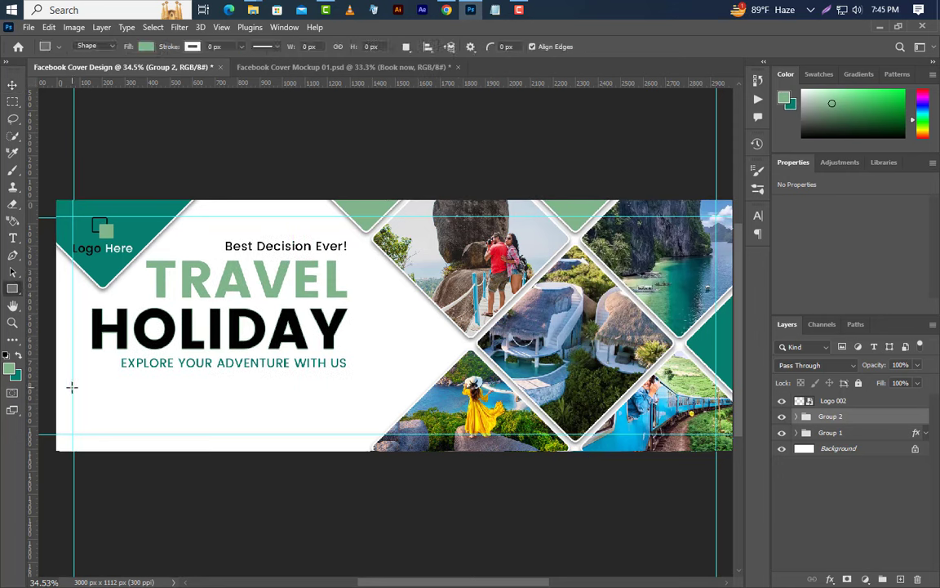
- Draw a 333 × 95 px rectangle below the tagline for the button
left_click_drag(102, 391, 174, 411)
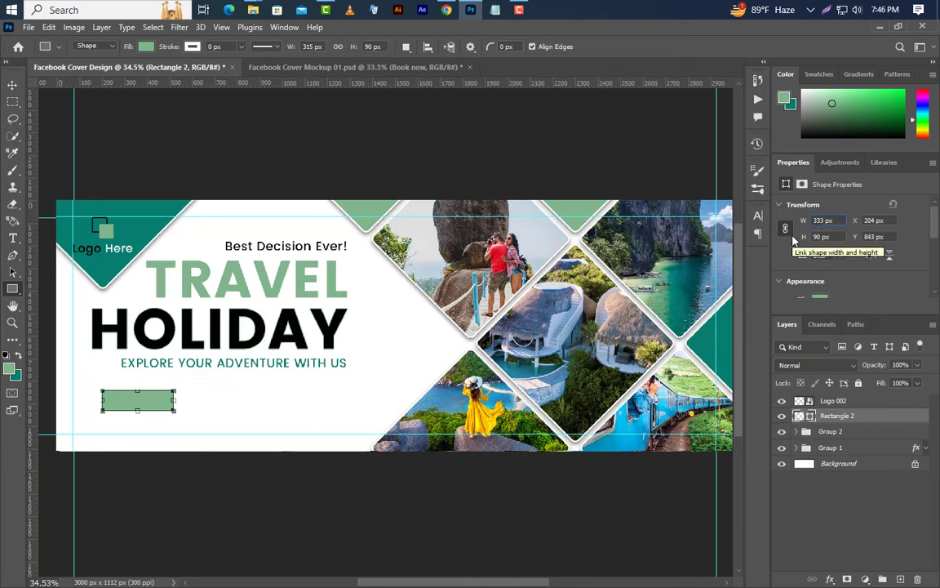
type("333")
key("Return")
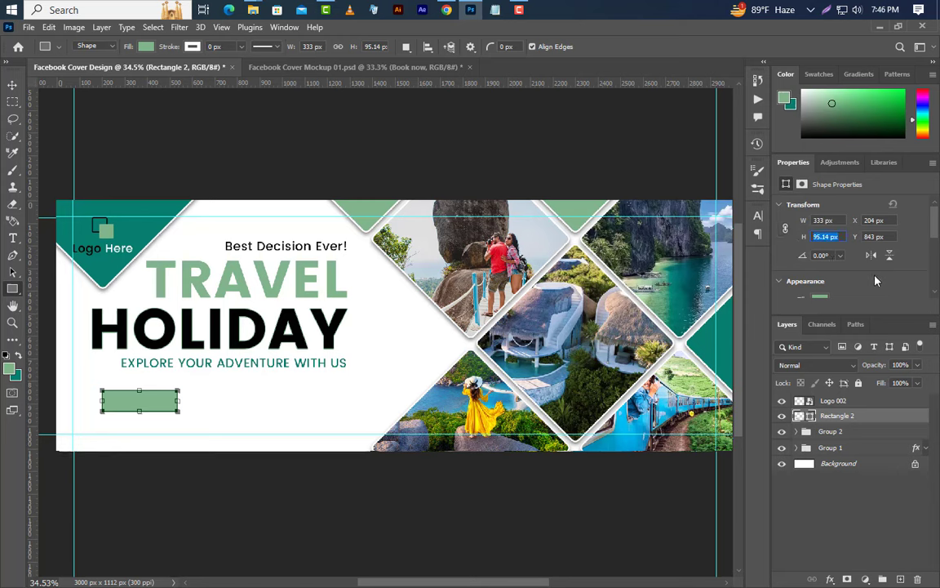
type("95")
key("Return")
- Round the button into a 47.5 px pill, fill it teal #087e6e, and add a new layer
scroll(860, 285, "down", 1)
scroll(835, 285, "down", 2)
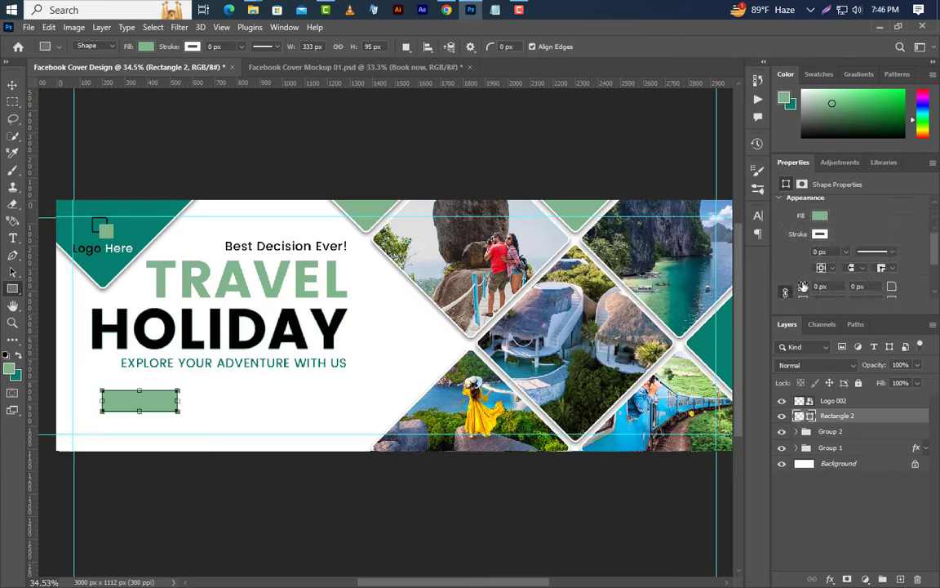
left_click_drag(803, 285, 938, 302)
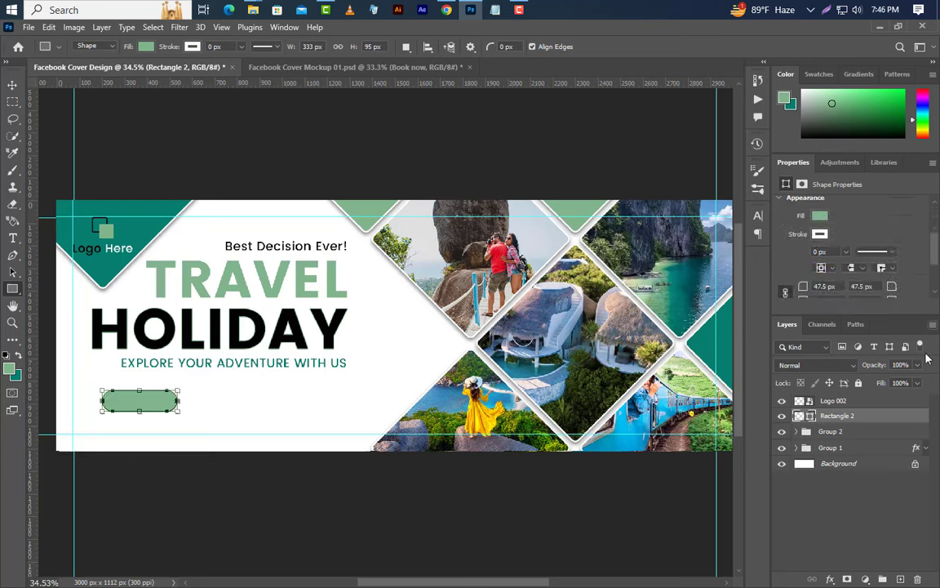
double_click(799, 415)
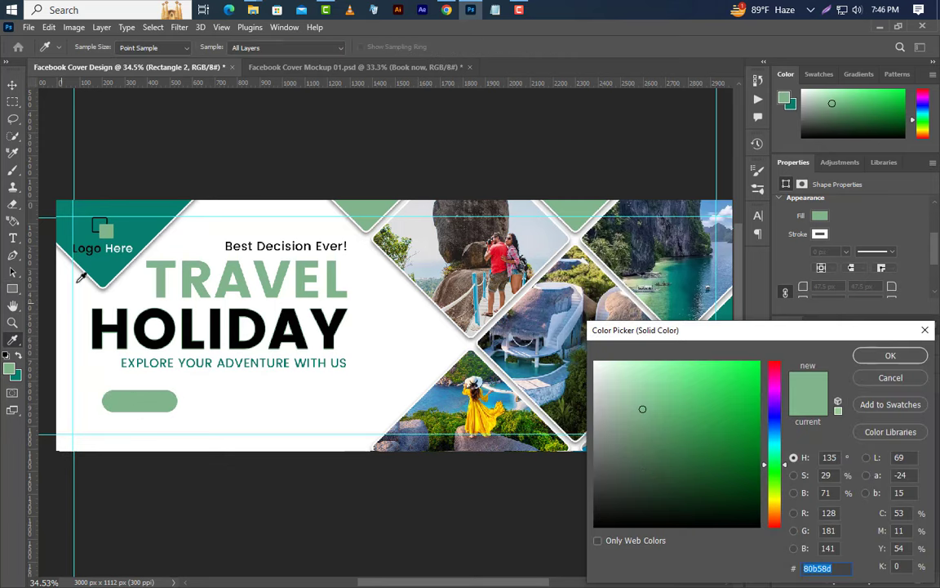
left_click(135, 229)
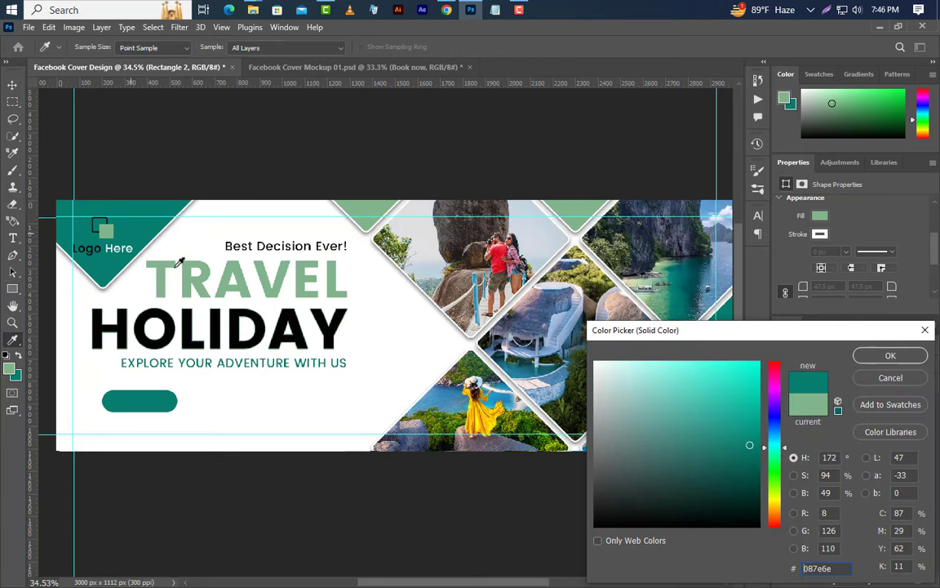
left_click(892, 356)
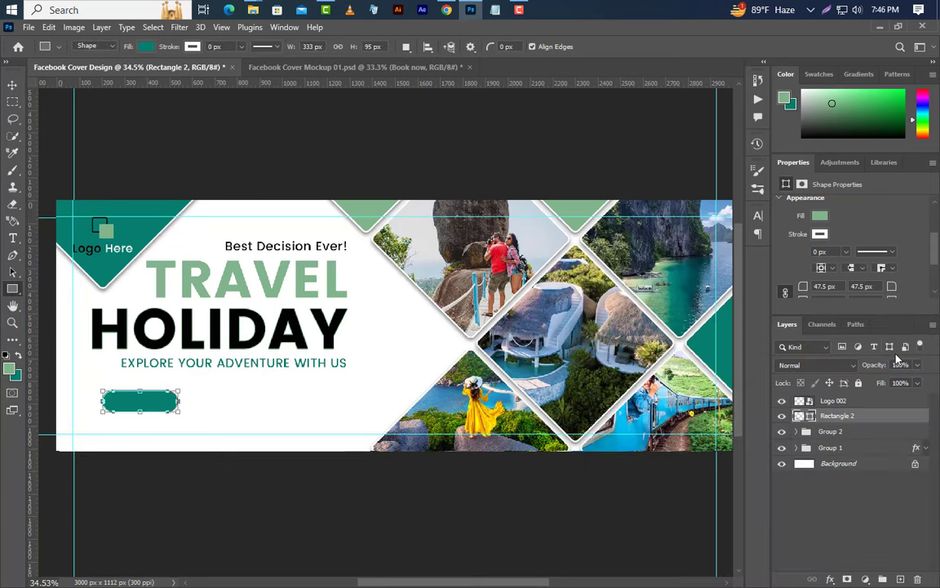
left_click(902, 579)
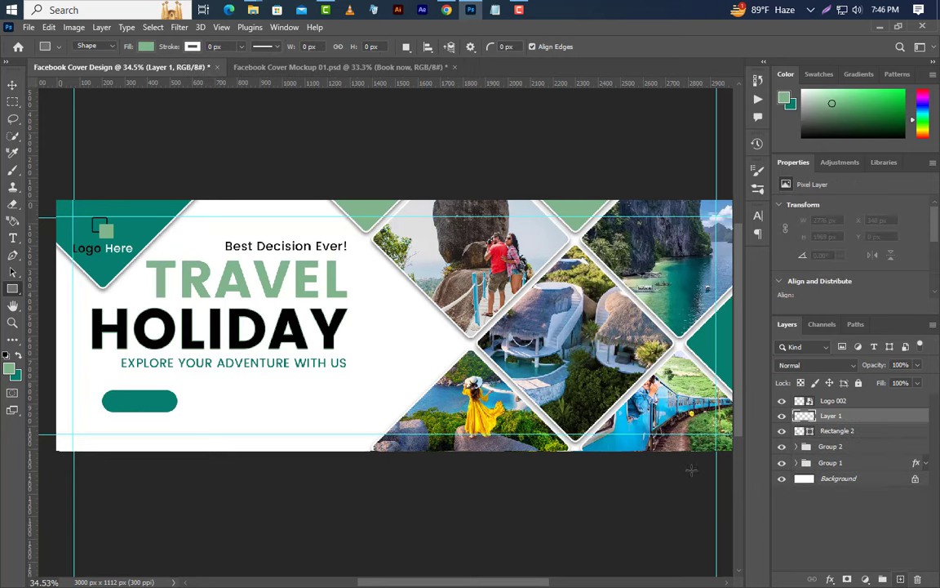
- Type 'BOOK NOW' on the teal button at 10.3 pt
left_click(15, 241)
left_click(112, 404)
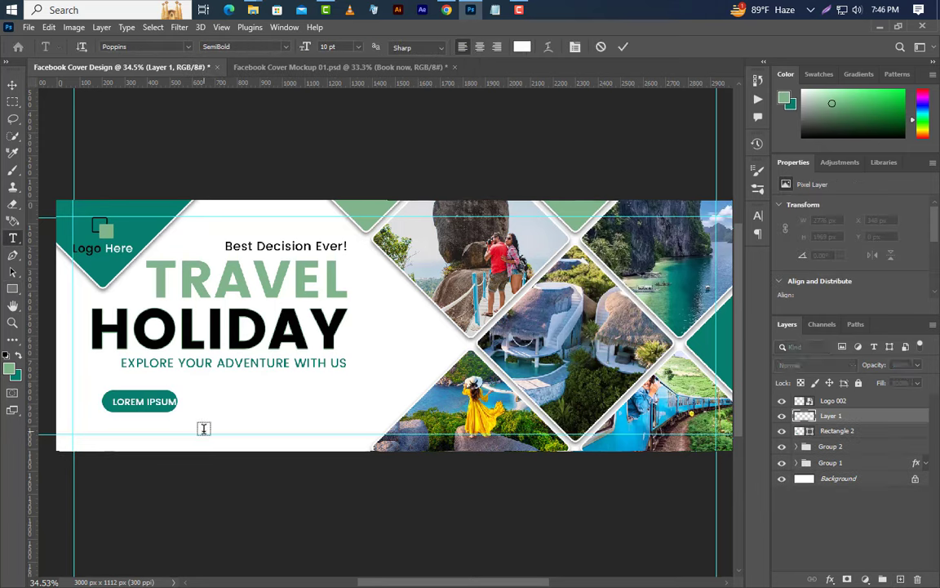
type("BOOK NOW")
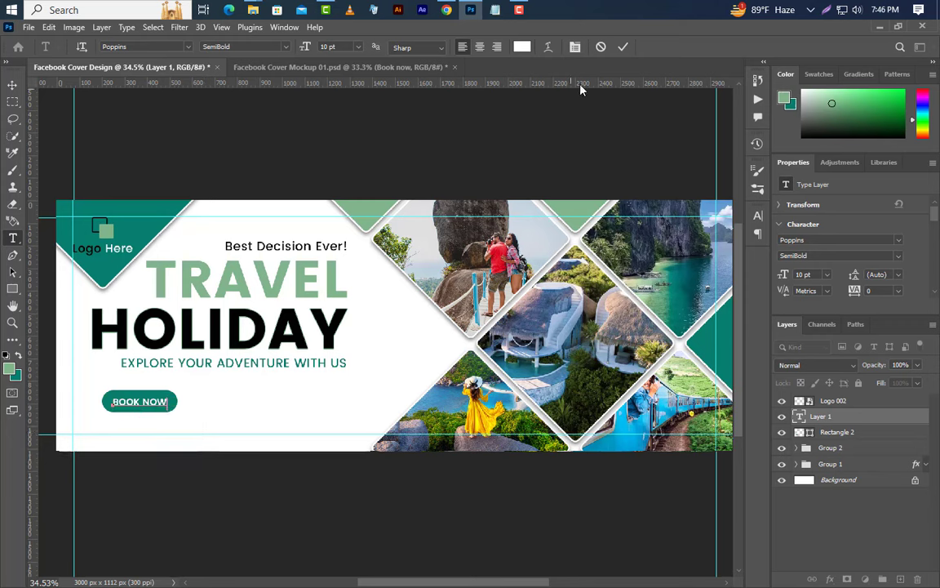
left_click(622, 48)
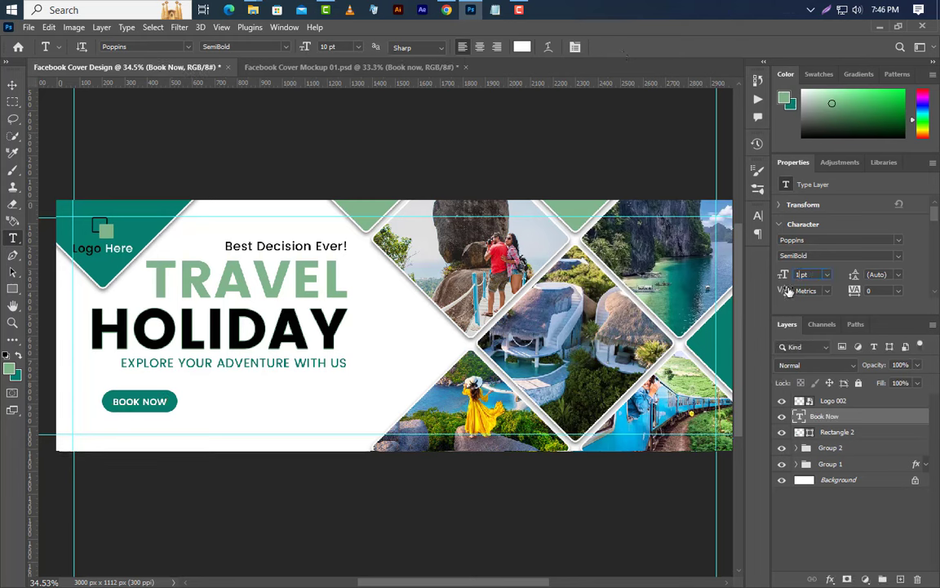
type("10.3")
key("Return")
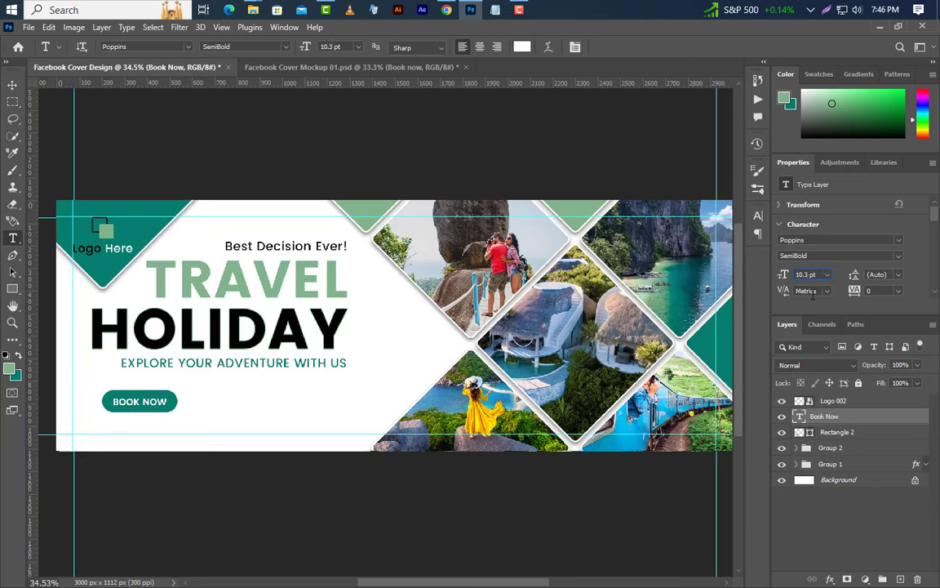
- Centre BOOK NOW vertically on the button, group them as Group 3, and deselect
key("ctrl")
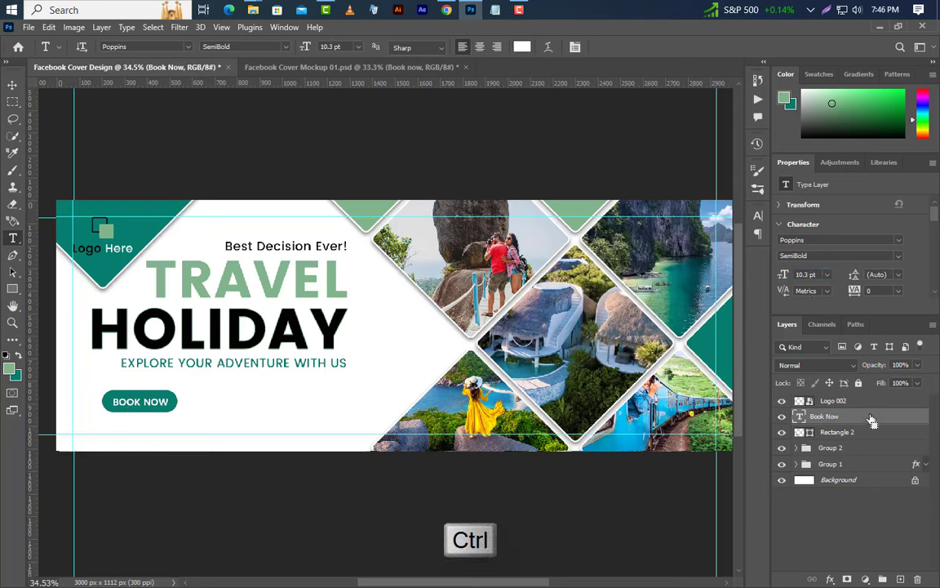
key("v")
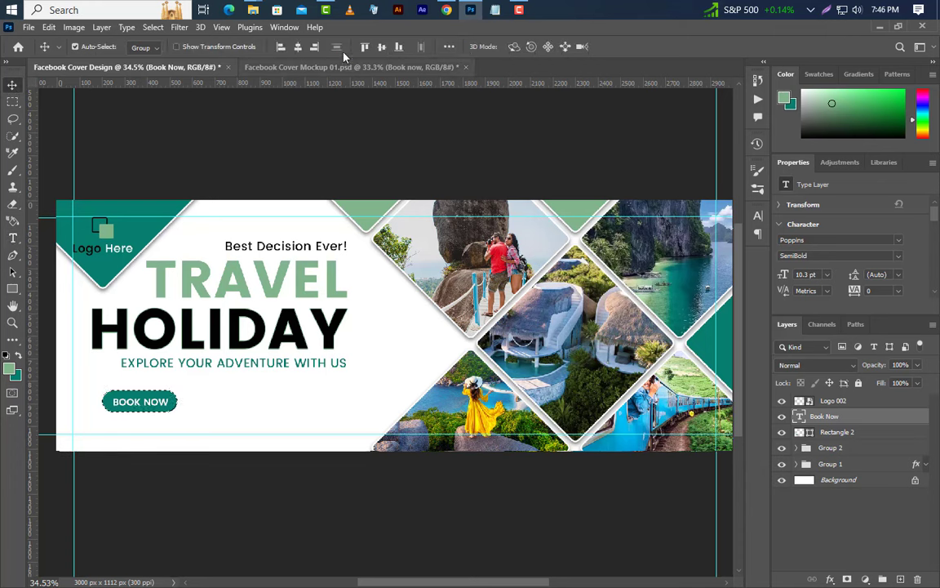
left_click(380, 49)
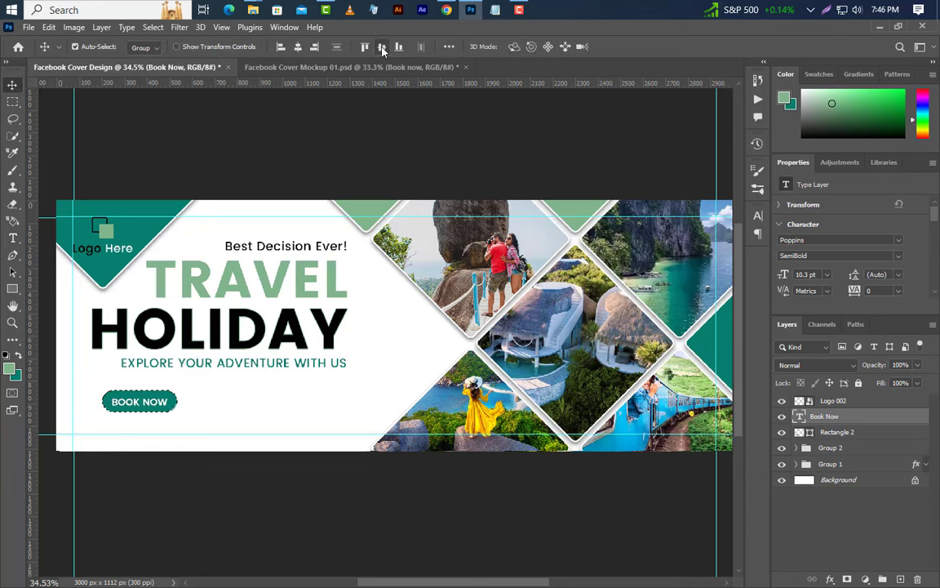
key("ctrl")
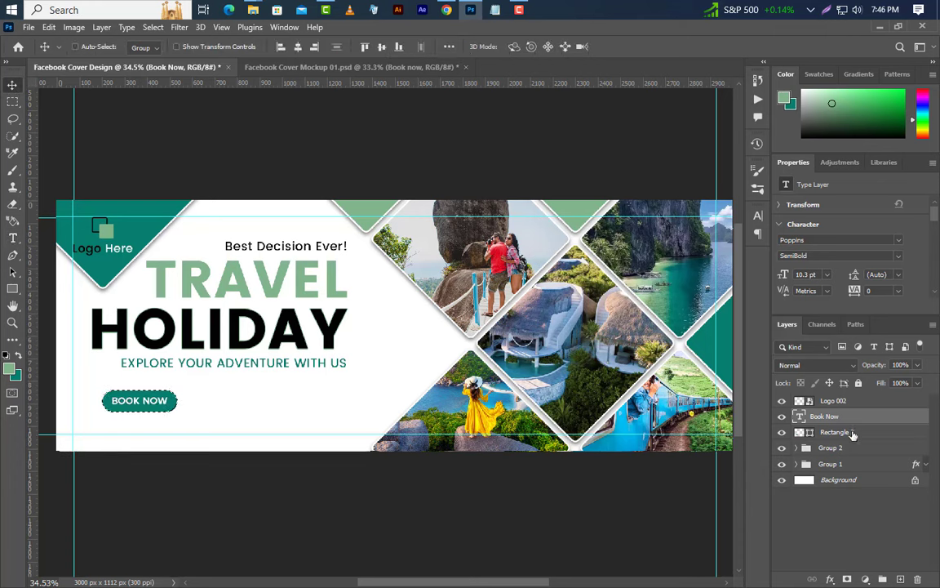
left_click(853, 434, "ctrl")
left_click(882, 578)
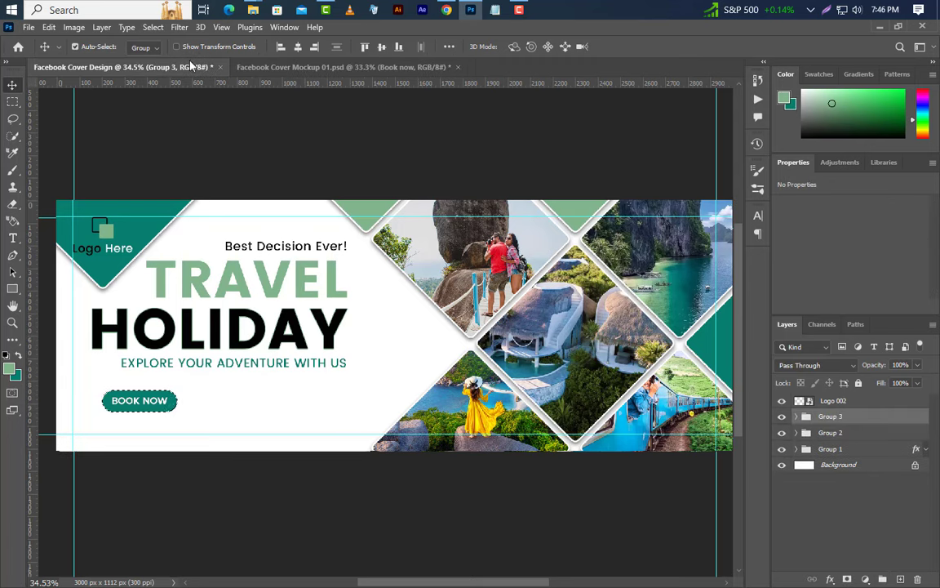
left_click(153, 27)
left_click(165, 53)
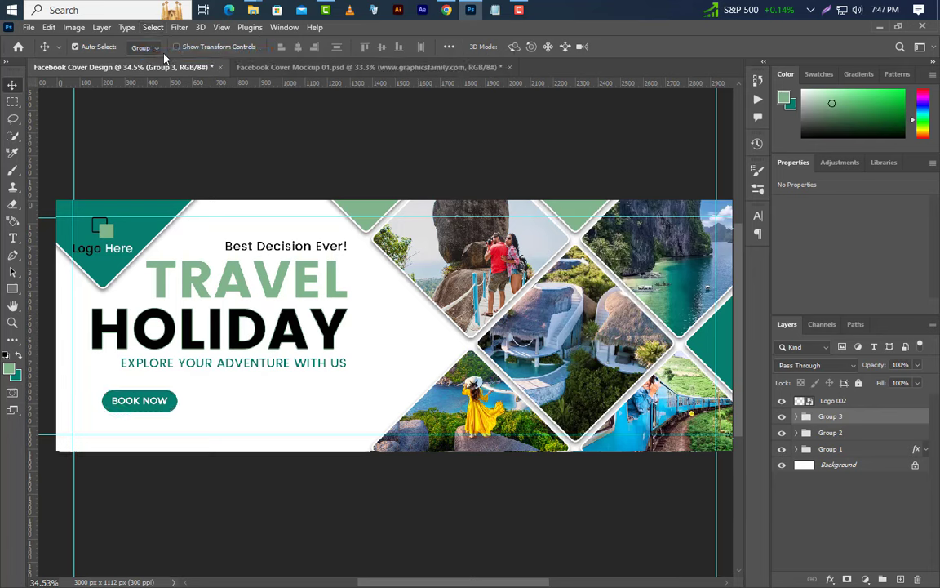
left_click(12, 237)
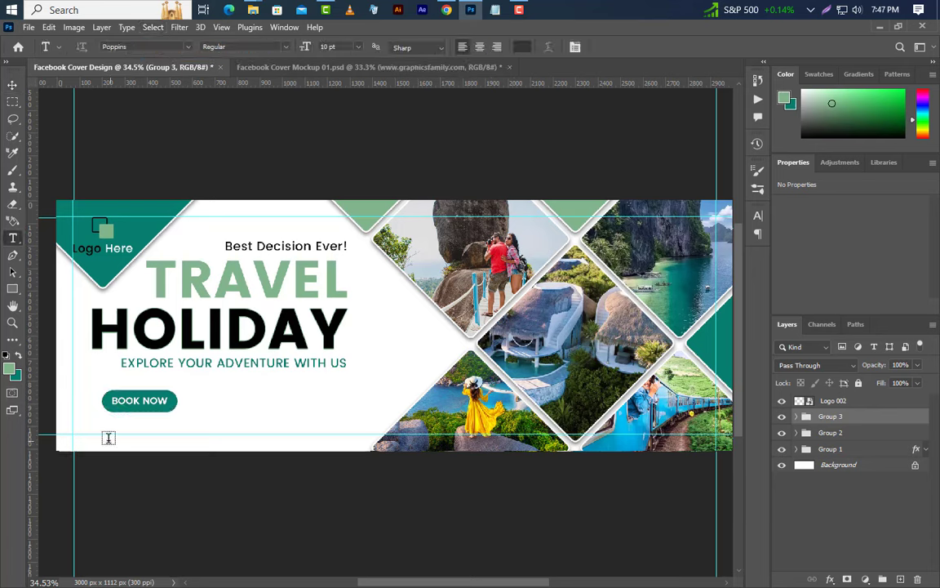
left_click(163, 461)
type("www.graphicsfamily.com")
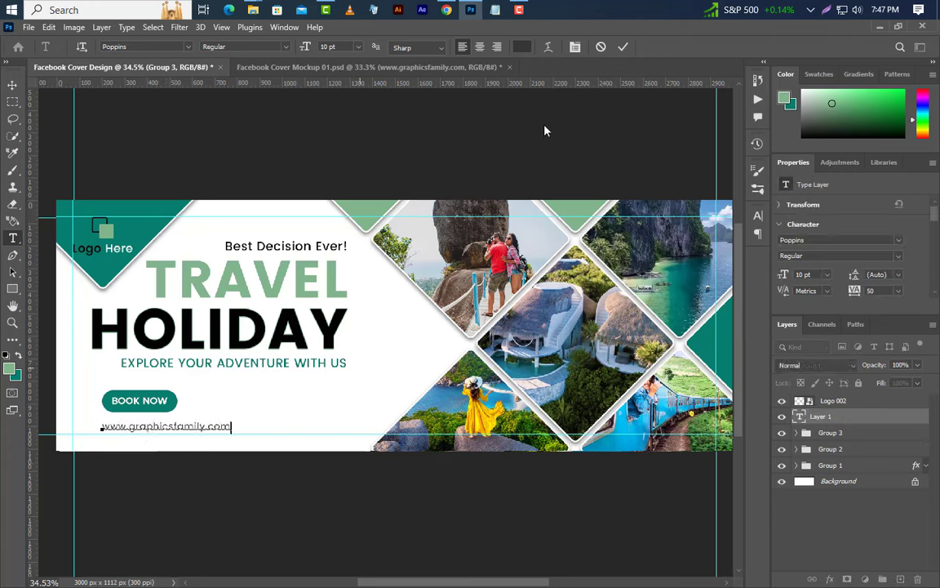
key("ctrl+Return")
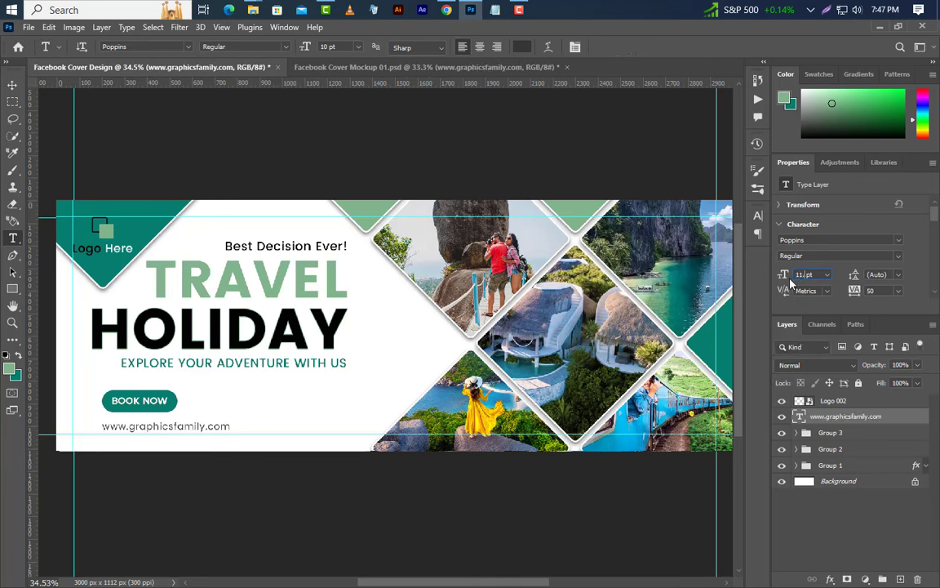
type("11.6")
key("Return")
- Group the URL with the button as Group 4 and move both left
left_click(12, 84)
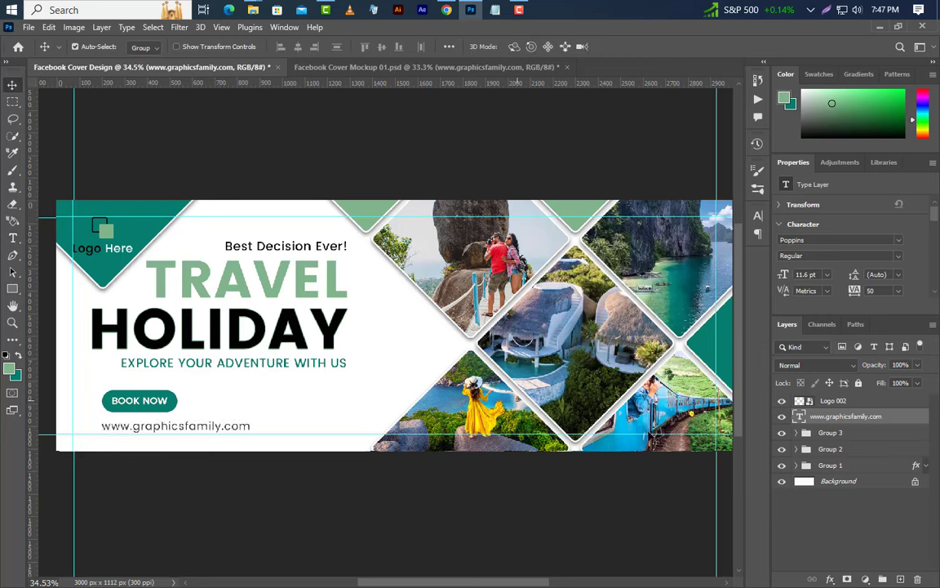
key("Return")
key("ctrl+g")
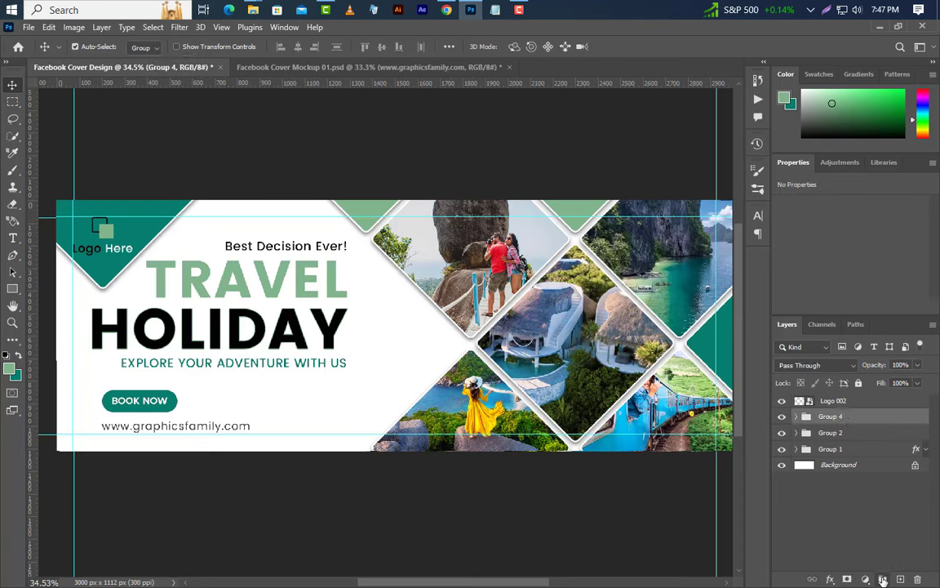
left_click_drag(124, 418, 104, 414)
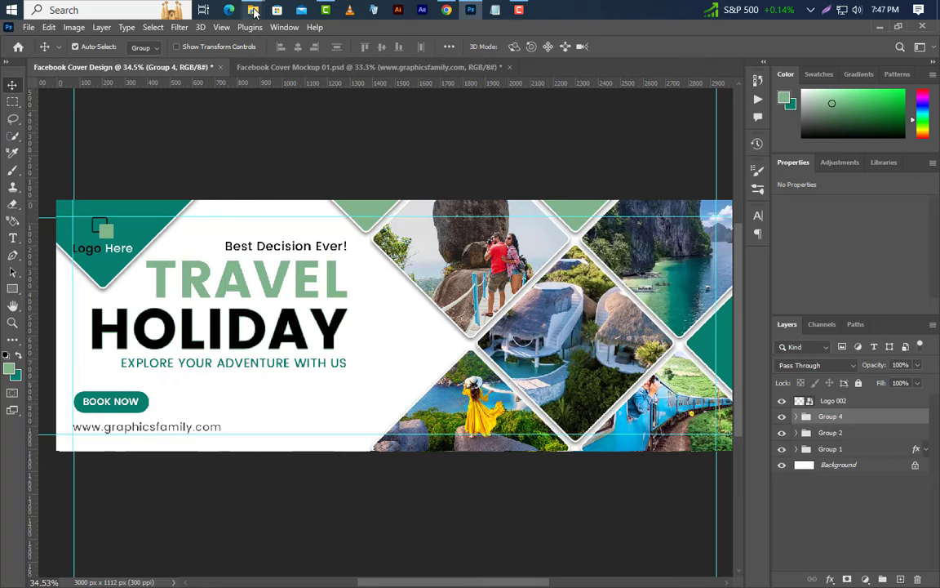
- Select the instagram, Twitter and Youtube PNGs in the icons folder and drag them into the banner
left_click(190, 82)
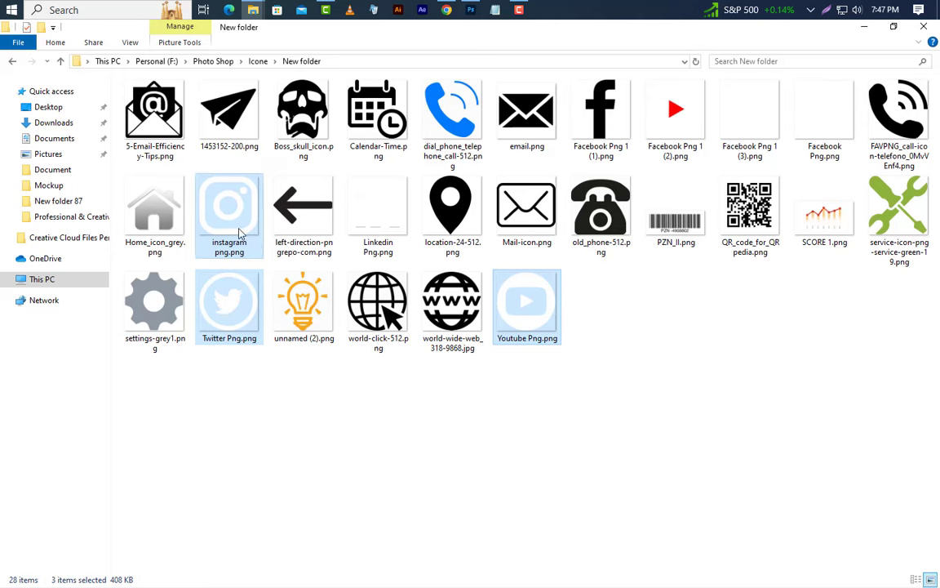
left_click(237, 233)
left_click(258, 313, "ctrl")
left_click(517, 315, "ctrl")
mouse_move(531, 310)
left_mouse_down()
mouse_move(471, 11)
mouse_move(397, 319)
left_mouse_up()
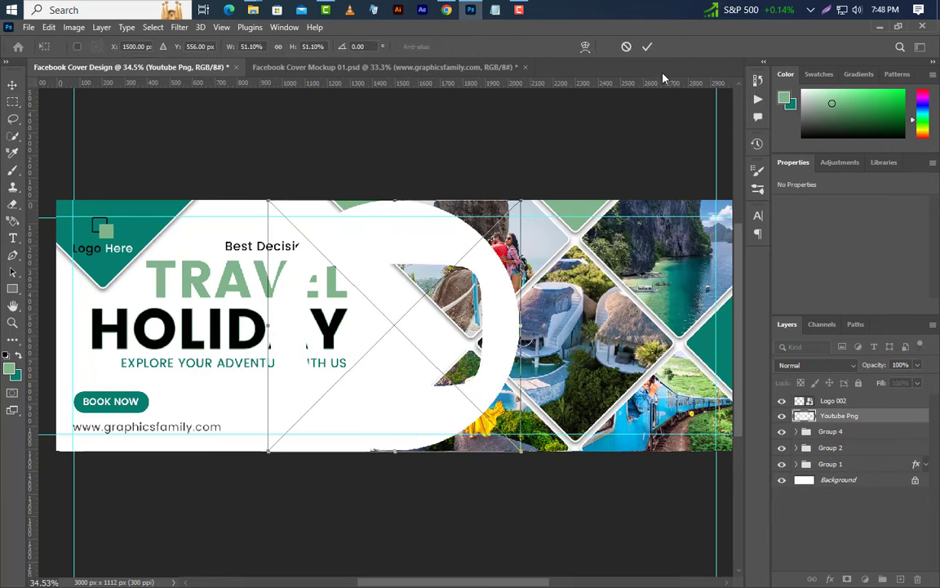
- Commit the three placed icons and group them as Group 5
left_click(647, 49)
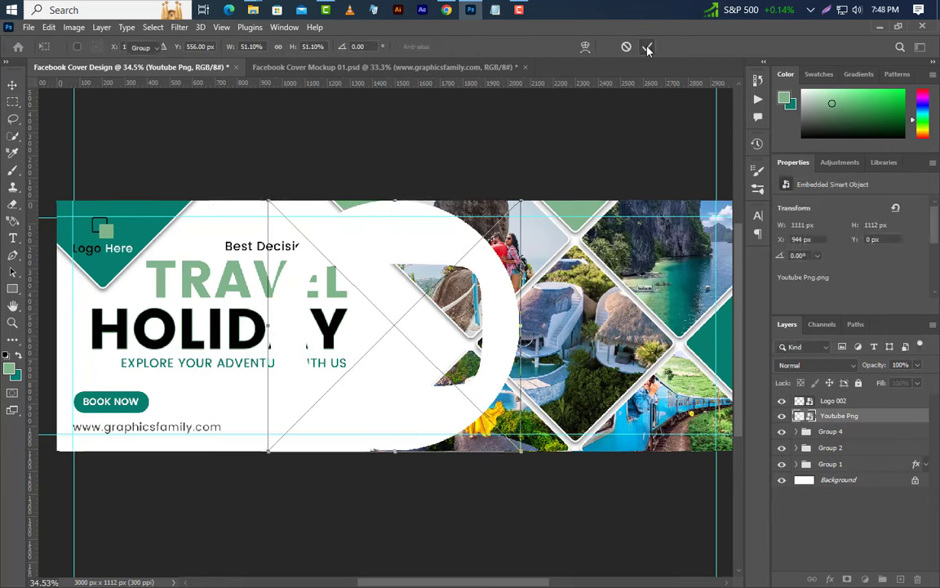
left_click(648, 48)
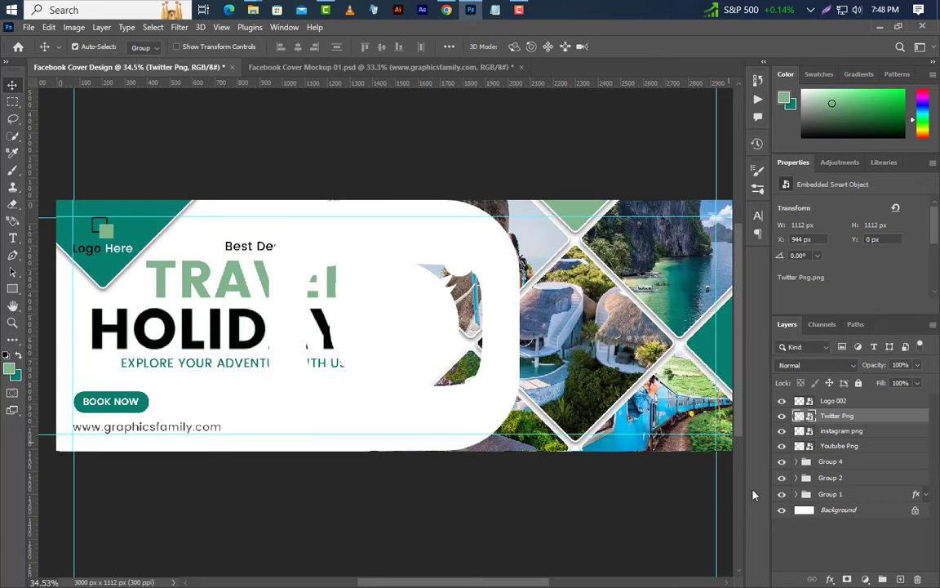
left_click(880, 446, "shift")
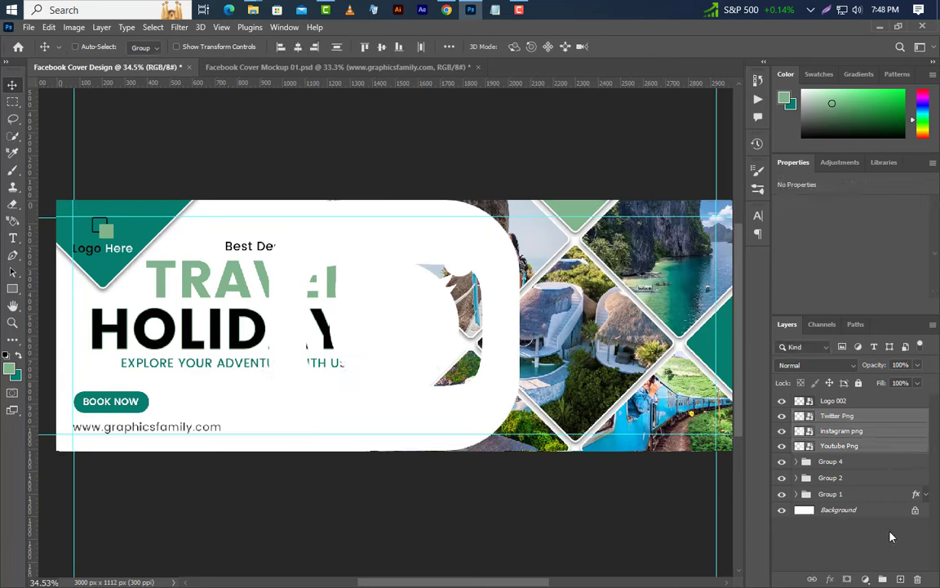
left_click(885, 578)
- Give the icon group a black Color Overlay layer style
right_click(885, 418)
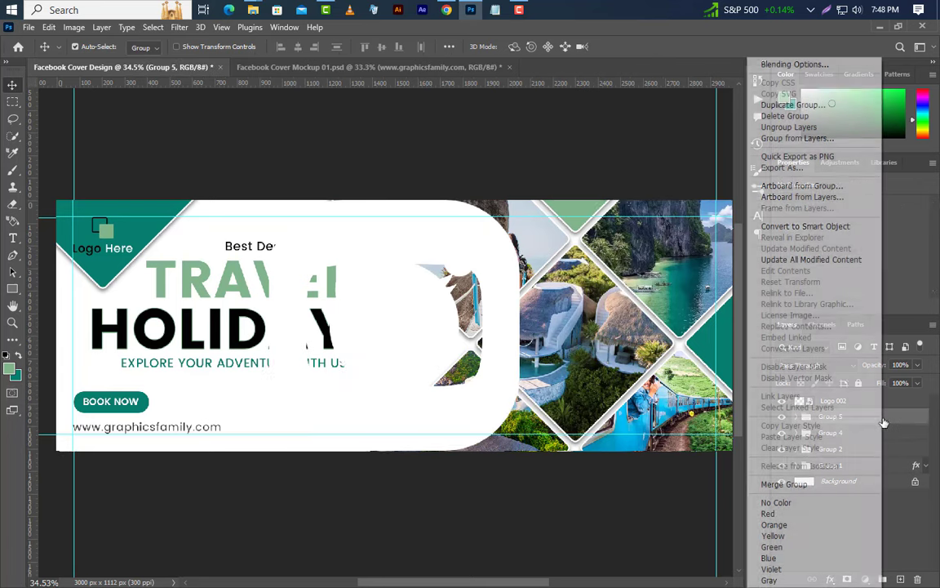
left_click(794, 65)
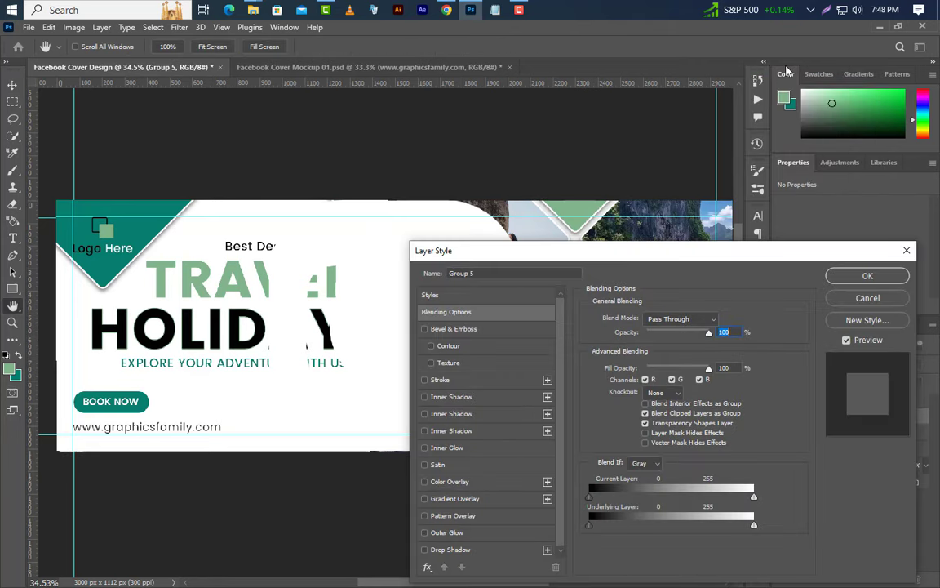
left_click(476, 480)
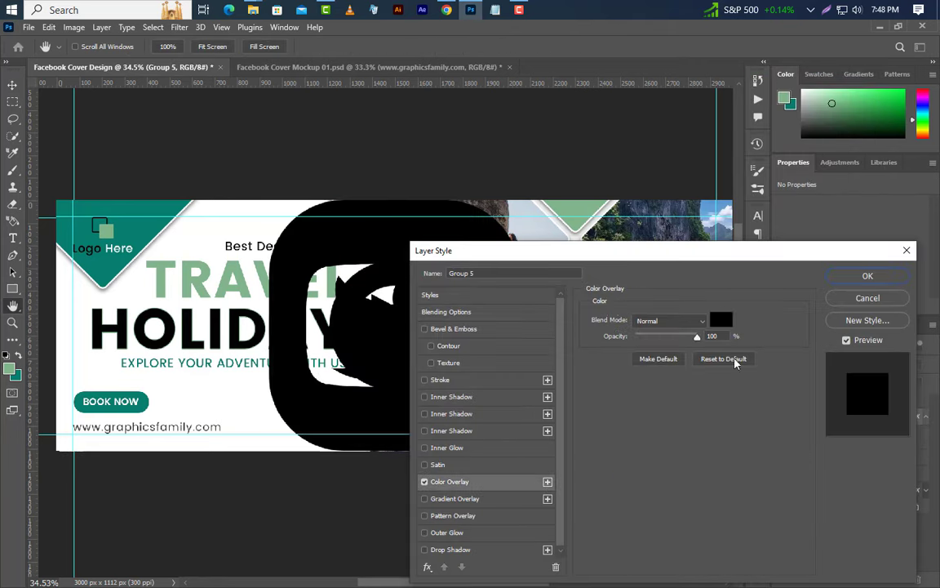
left_click(863, 276)
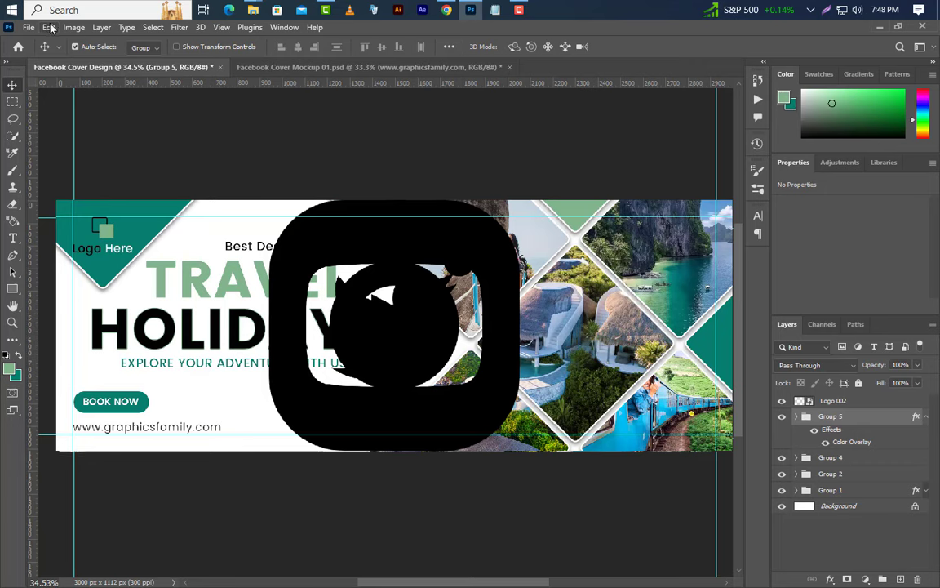
left_click(49, 27)
left_click(98, 289)
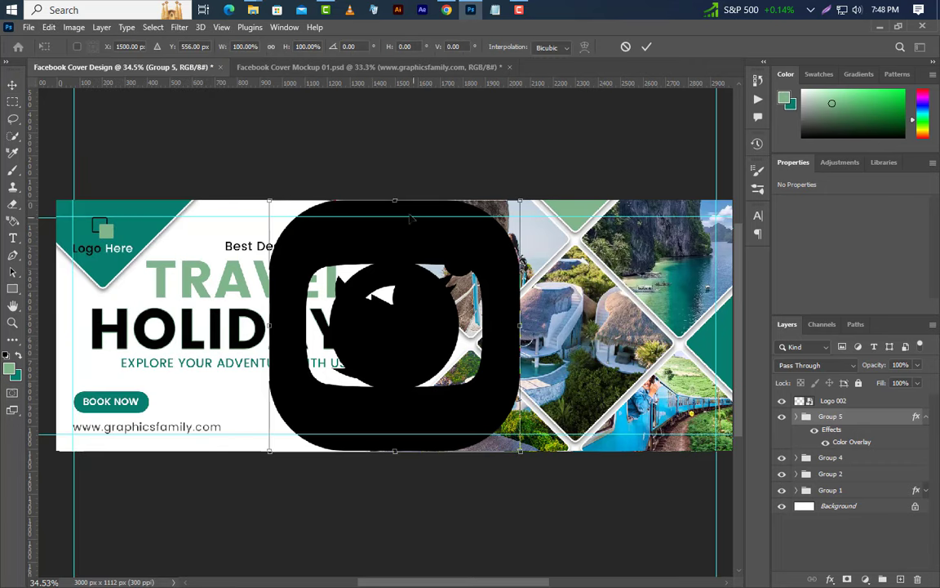
- Scale the icon group down near the banner's bottom edge
mouse_move(396, 199)
left_mouse_down()
mouse_move(397, 453)
mouse_move(311, 429)
left_mouse_up()
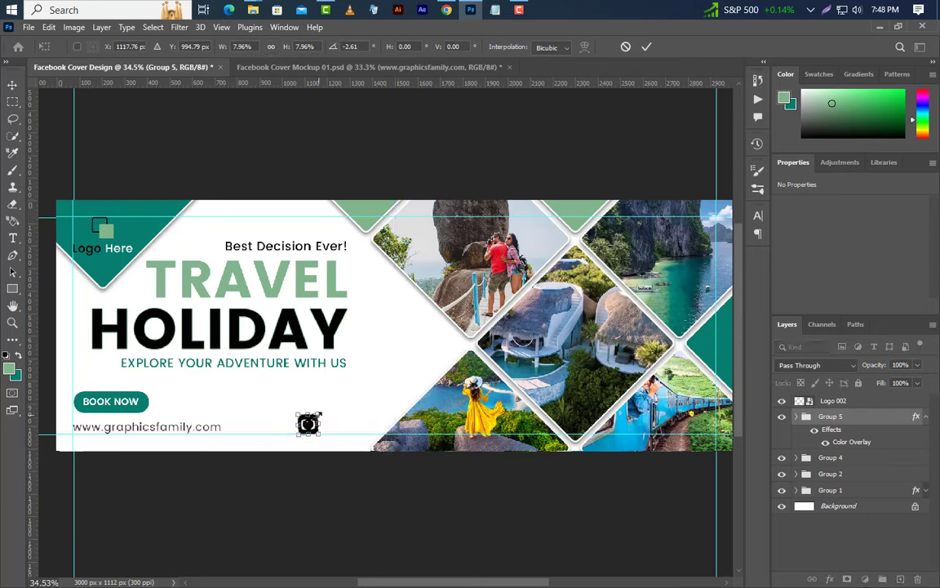
left_click_drag(319, 413, 316, 417)
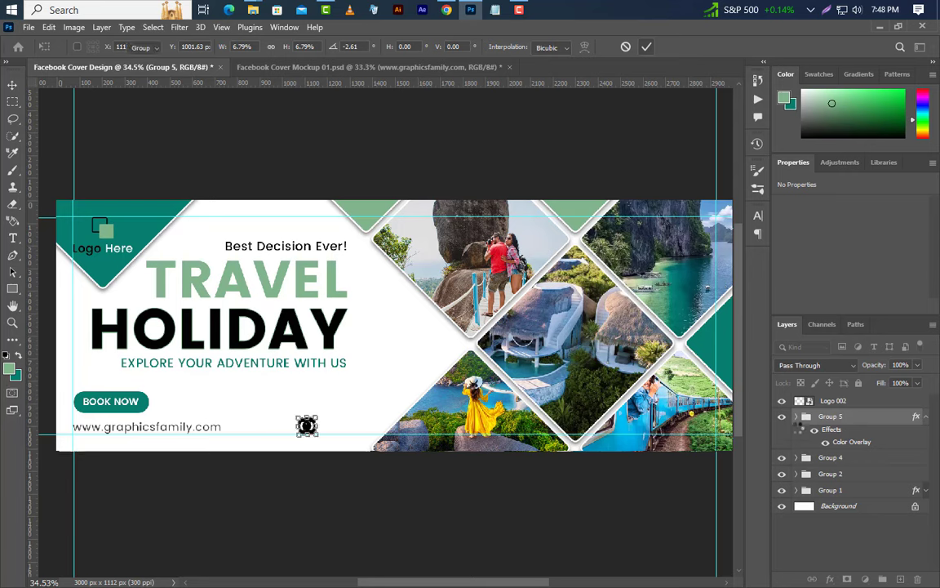
key("Return")
- Nudge the Twitter and YouTube icons right so all three sit in a row
left_click(797, 417)
key("alt+bracketleft")
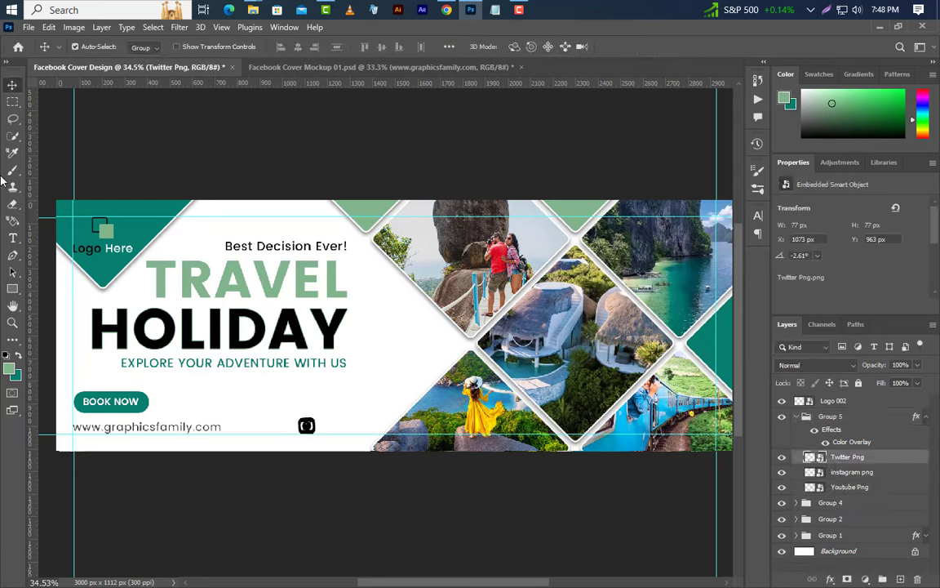
key("shift+Right")
key("shift+Right")
key("shift+Right")
key("shift+Right")
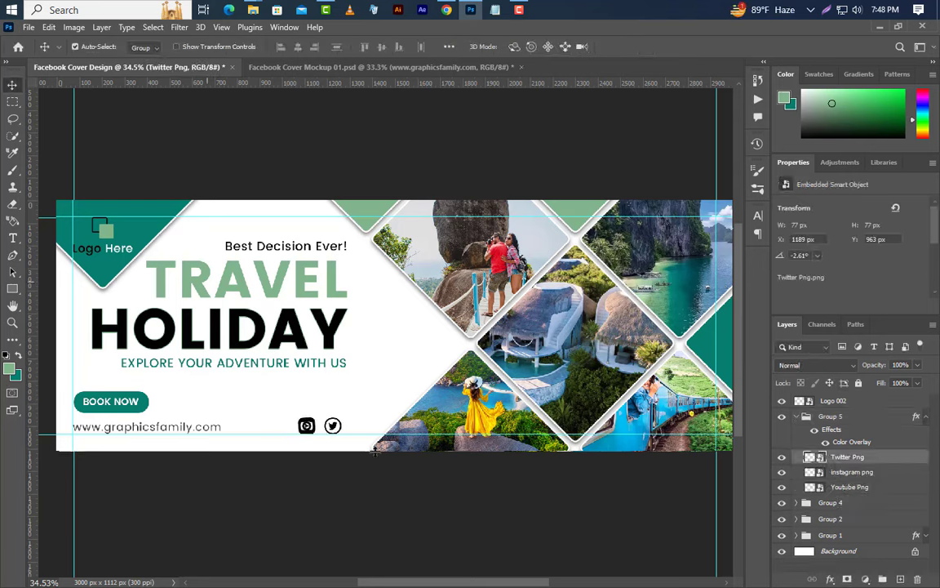
left_click(849, 486)
key("shift+Right")
key("shift+Right")
key("shift+Right")
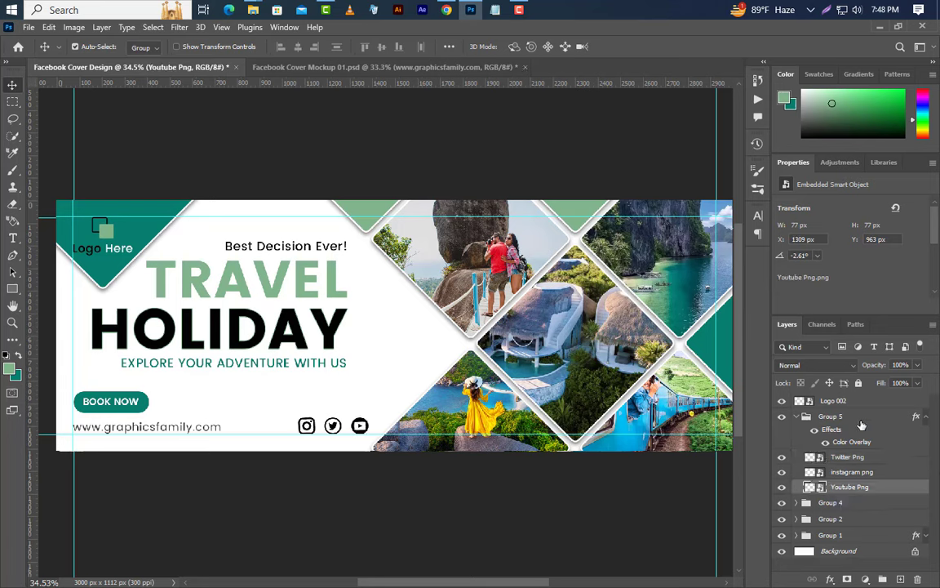
left_click(859, 418)
left_click(926, 417)
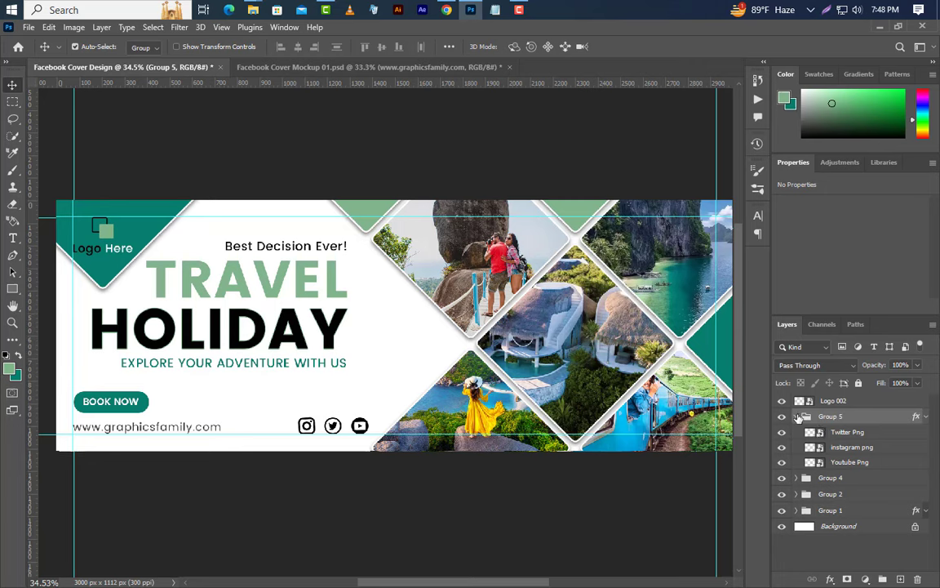
left_click(797, 416)
- Shrink the icon row to about 84% beside the web address
left_click(49, 27)
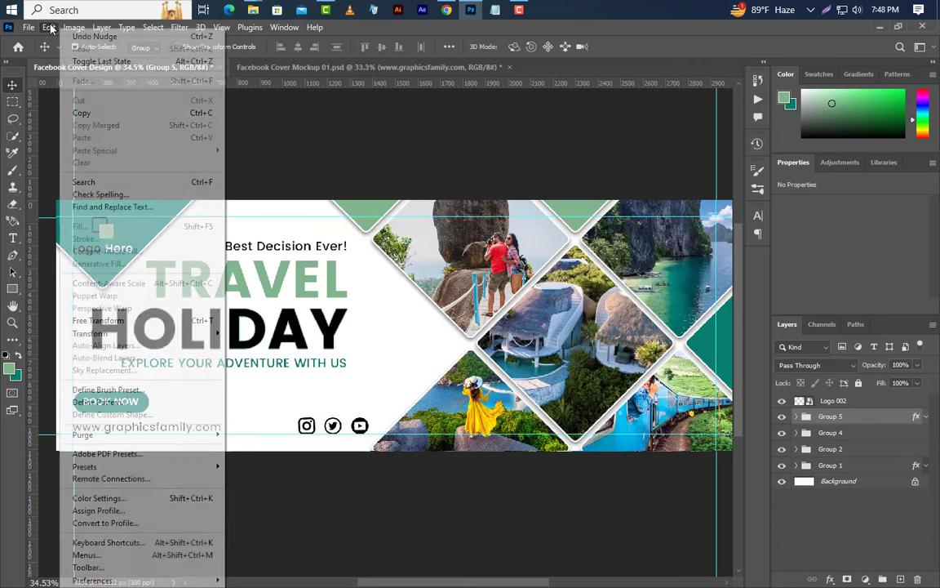
left_click(81, 321)
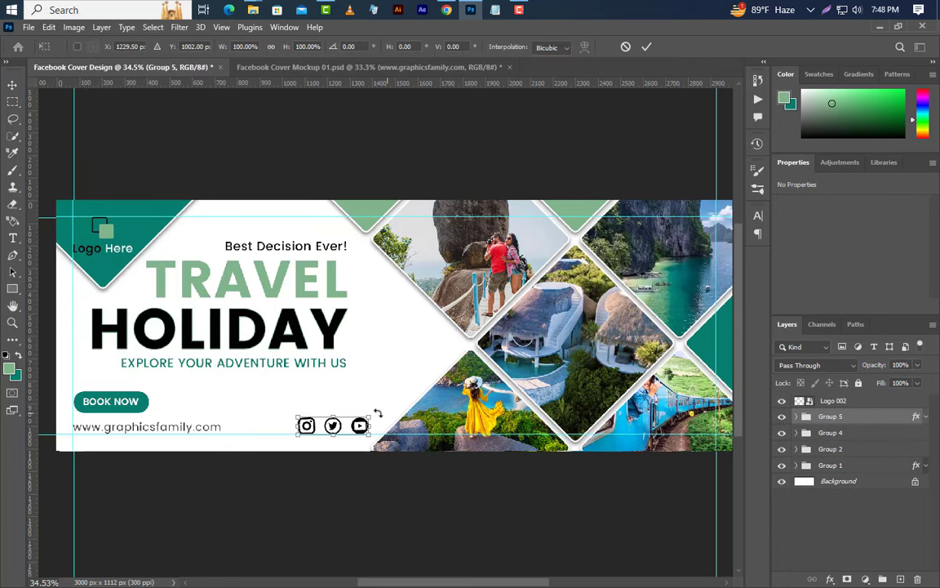
left_click_drag(370, 416, 360, 420)
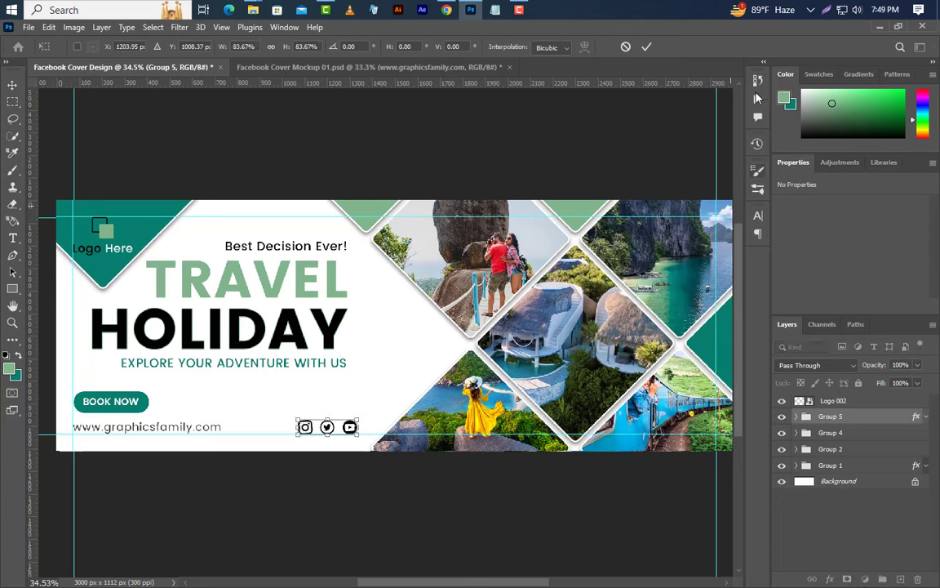
left_click(645, 47)
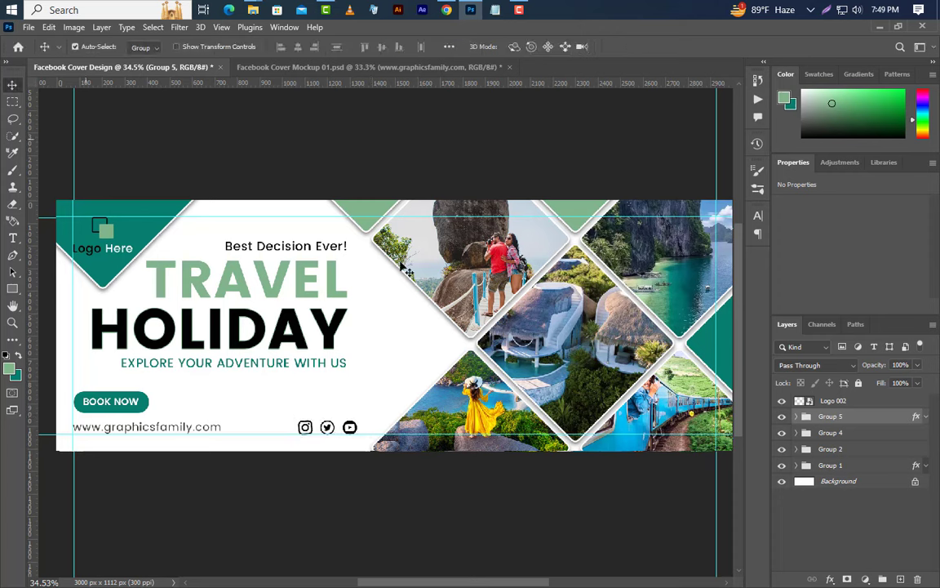
left_click(158, 238)
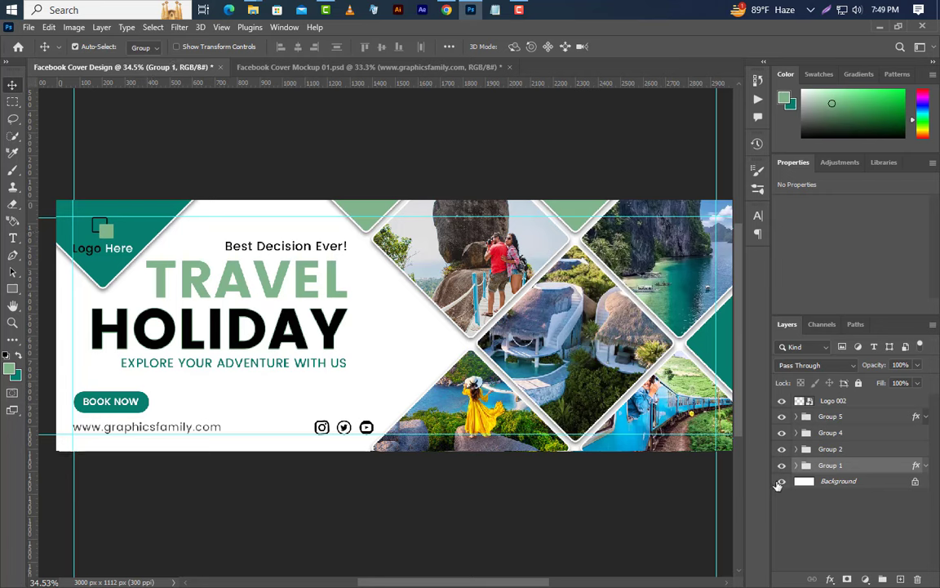
- Duplicate Rectangle 1 copy 8 as Rectangle 1 copy 9, move it out of Group 1, and clear its effects
left_click(796, 465)
left_click(892, 481)
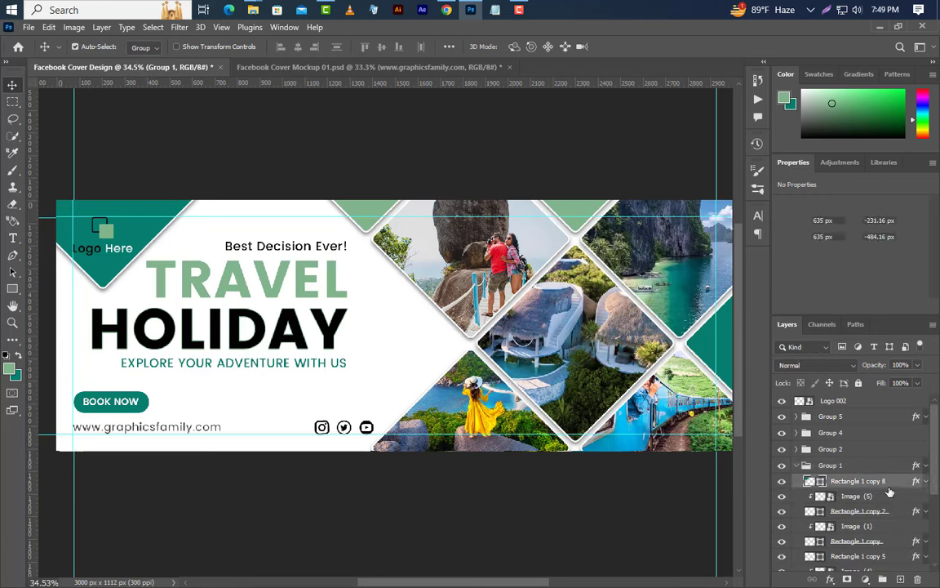
right_click(891, 483)
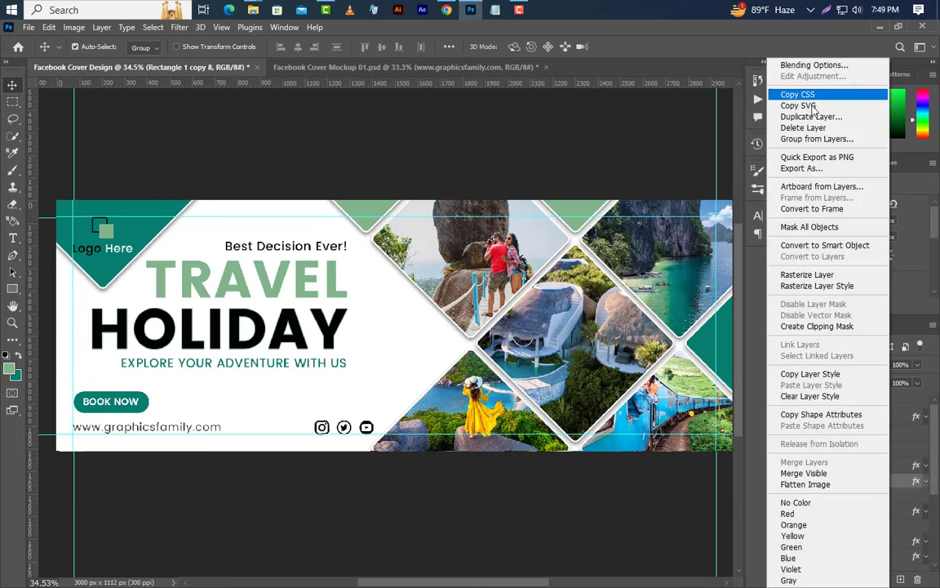
left_click(811, 117)
left_click(579, 177)
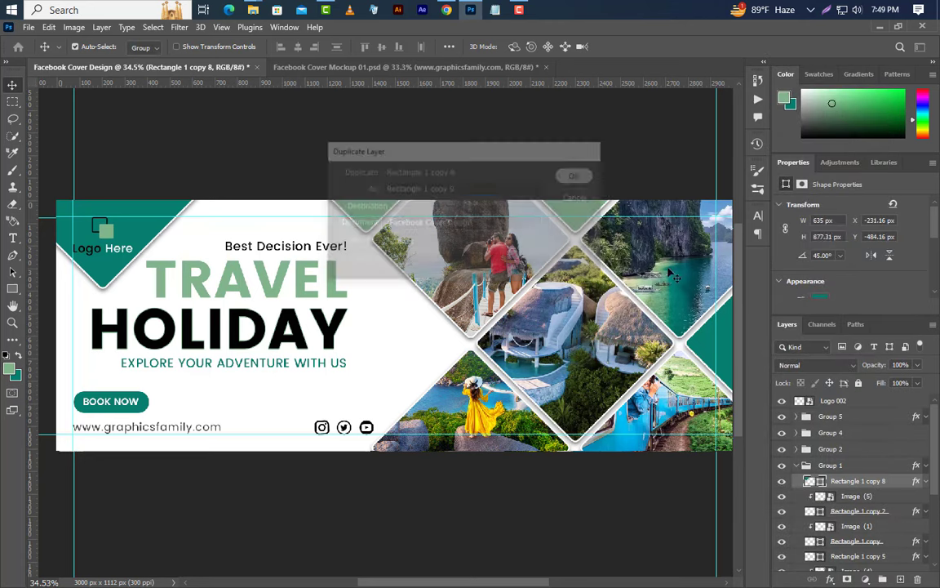
left_click_drag(865, 481, 883, 460)
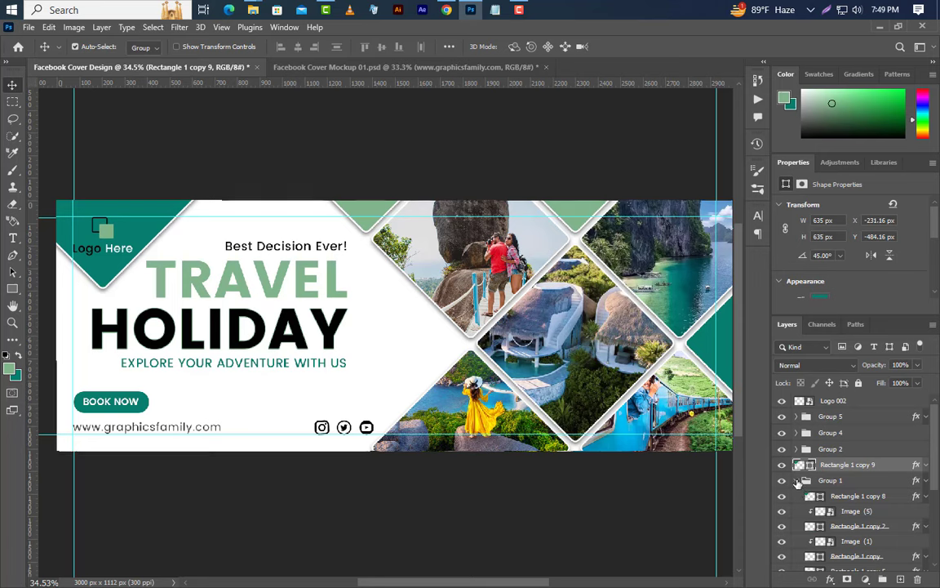
left_click(797, 480)
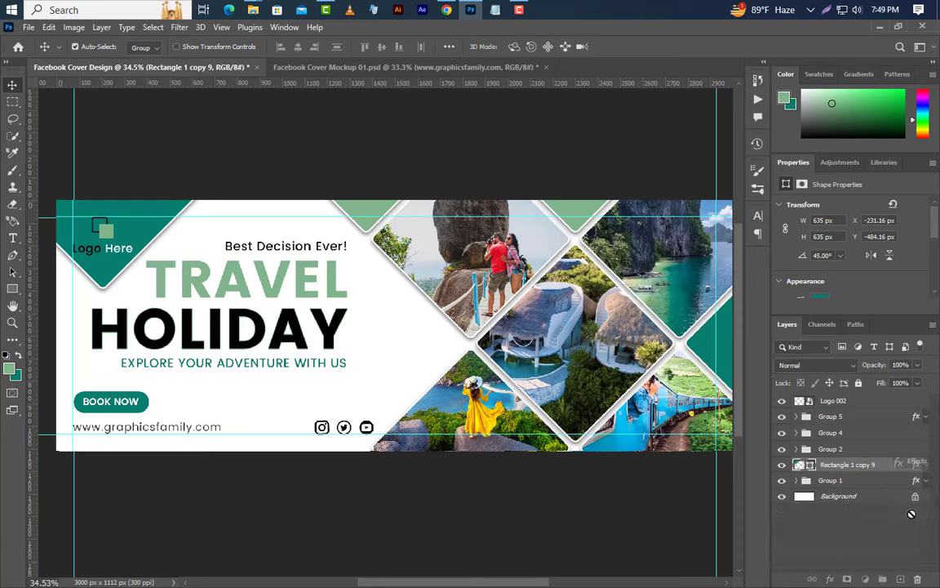
left_click_drag(919, 466, 903, 484)
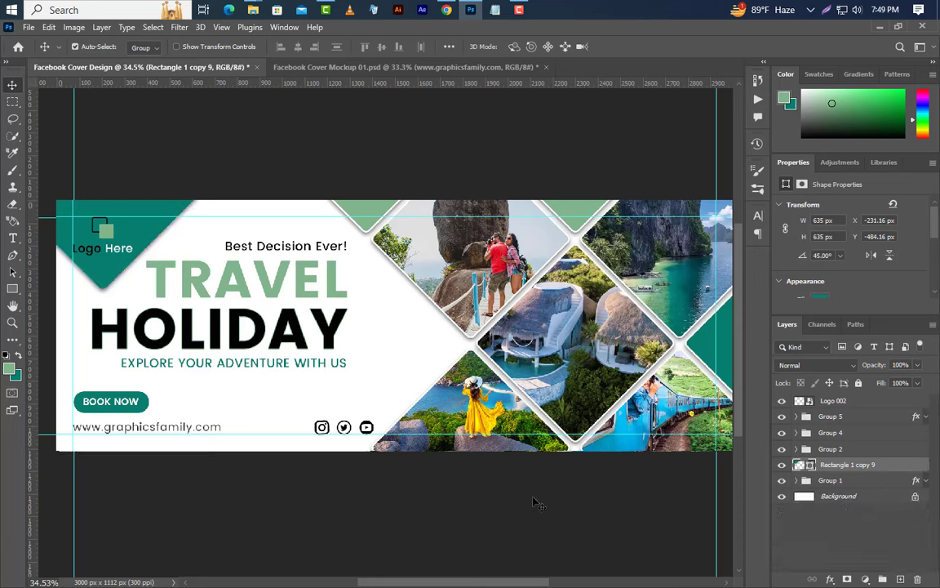
- Scale the copied diamond to 39.48% and place it in the grid's left gap
left_click(49, 27)
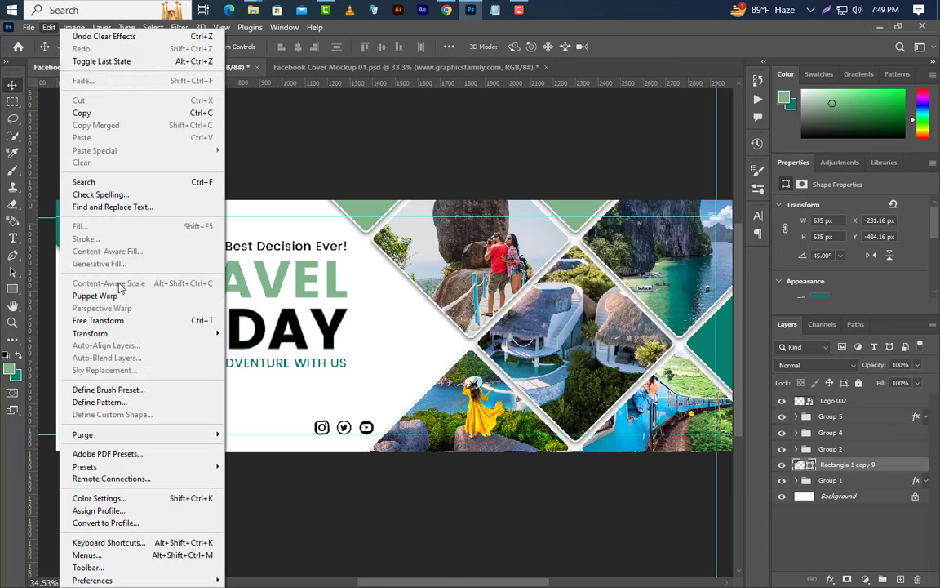
left_click(120, 319)
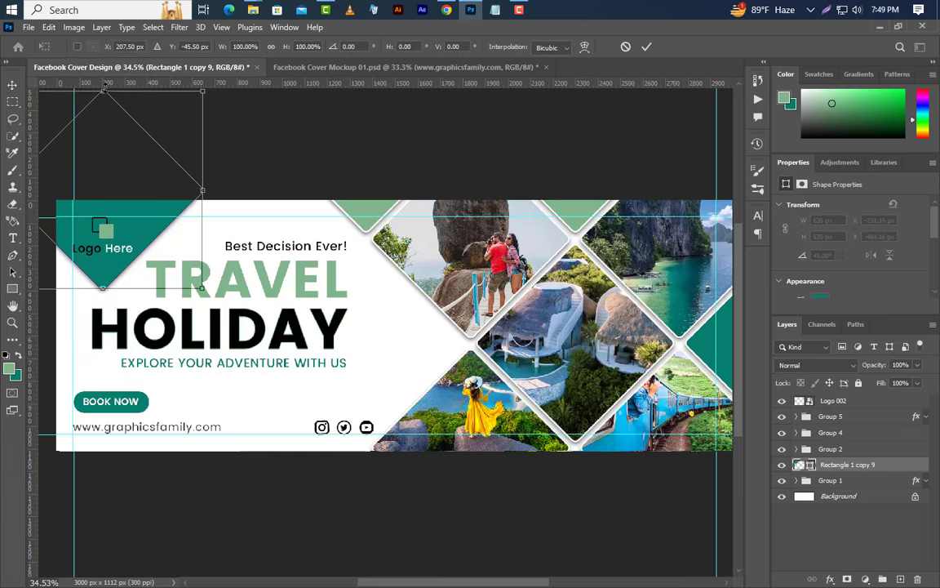
left_click_drag(103, 90, 103, 191)
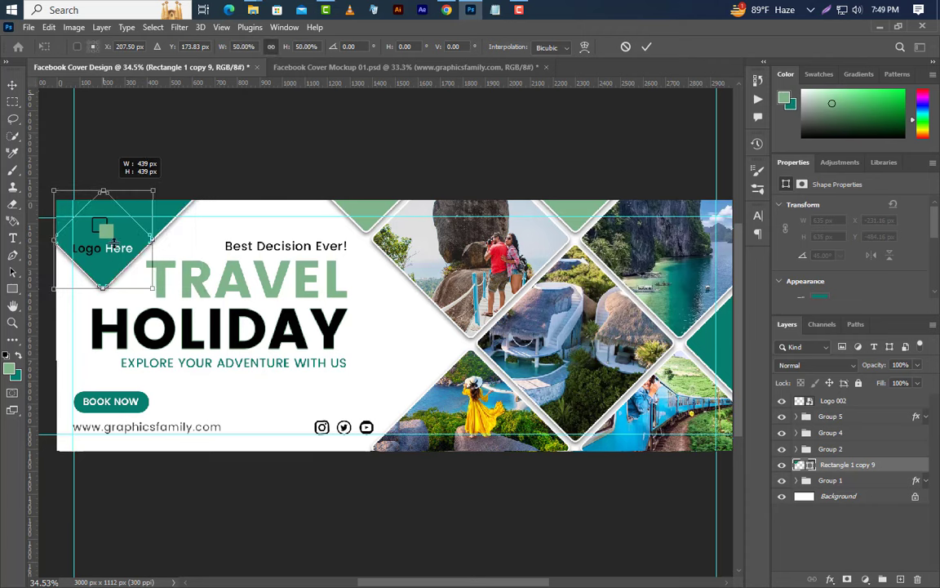
left_click_drag(111, 255, 421, 361)
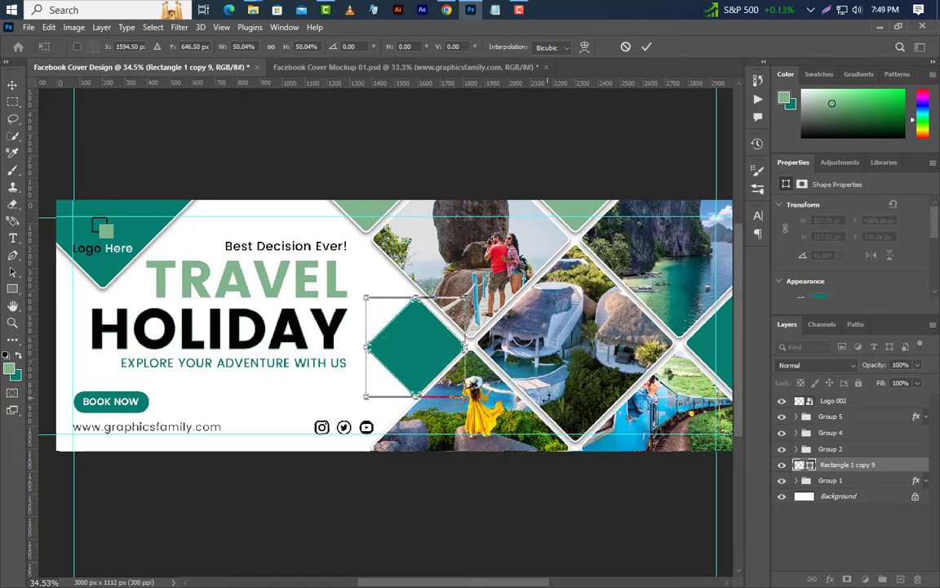
left_click_drag(362, 347, 387, 345)
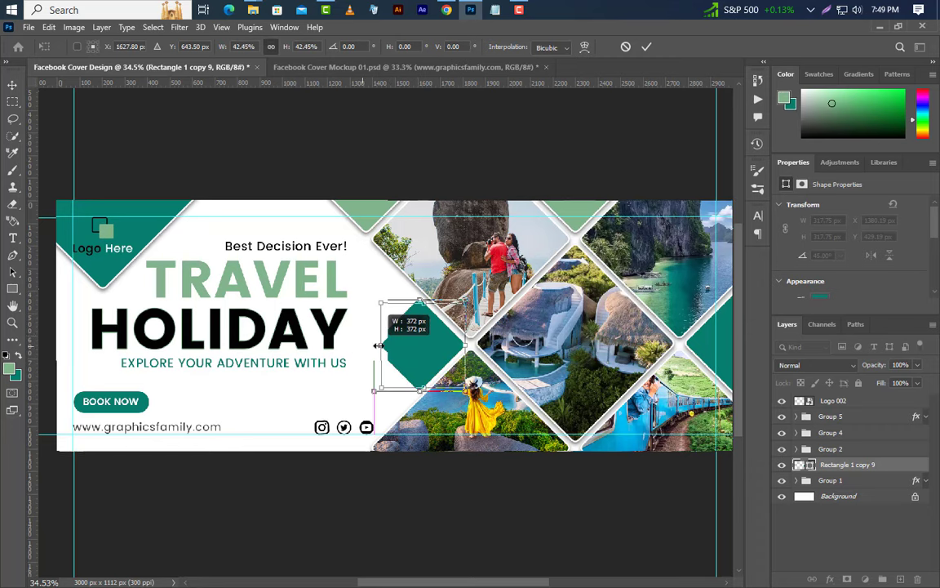
left_click(646, 47)
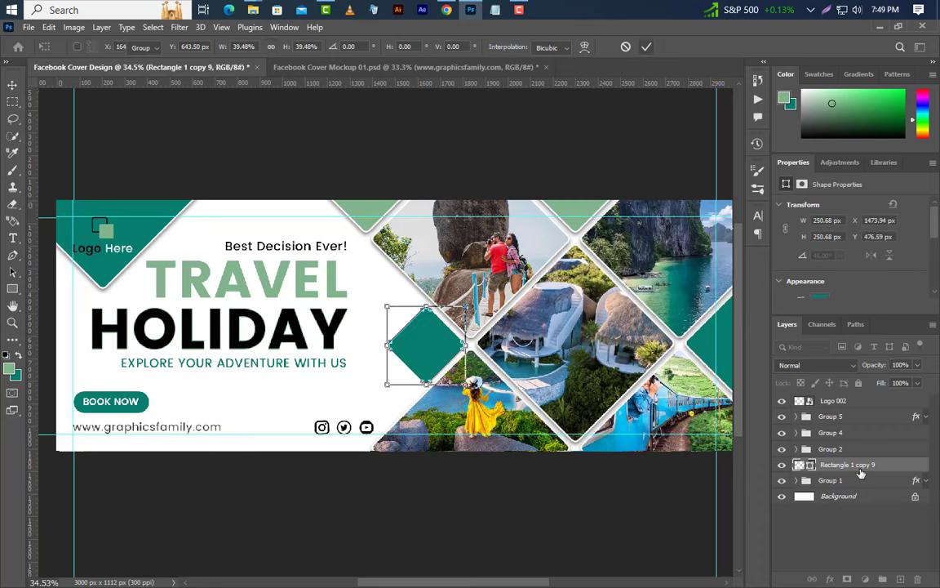
- Fill the small diamond with light sage green sampled from the banner
double_click(810, 465)
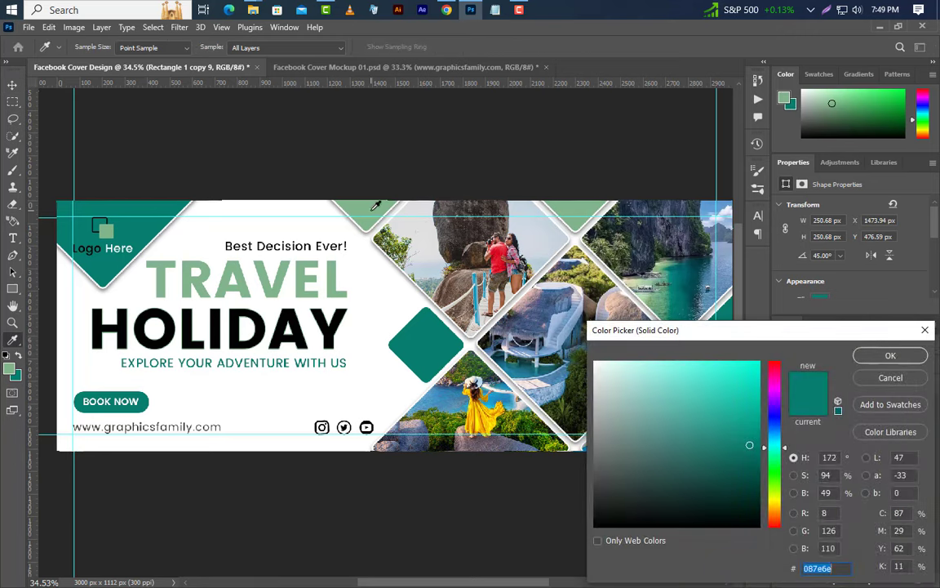
left_click(343, 282)
left_click(890, 357)
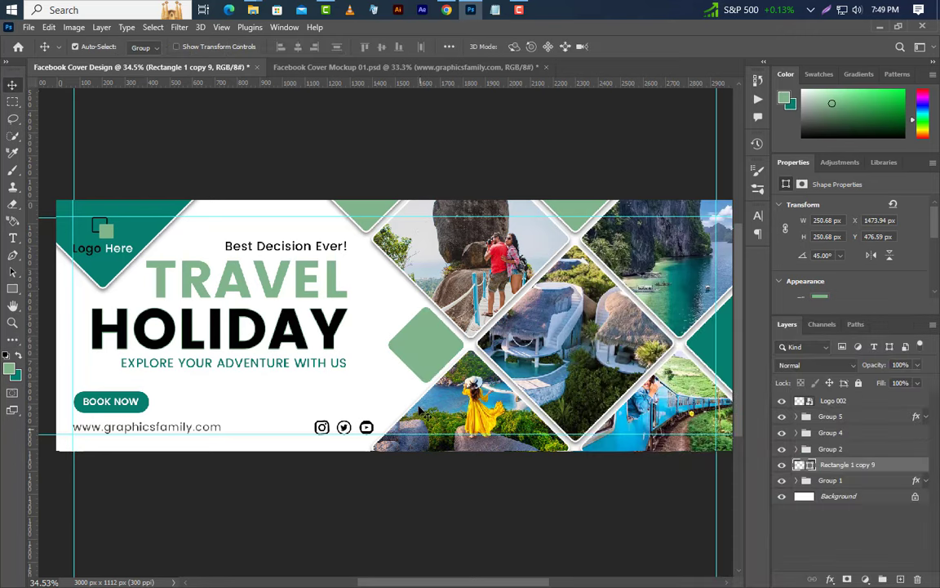
scroll(490, 339, "up", 1)
scroll(490, 339, "up", 2)
scroll(490, 339, "up", 2)
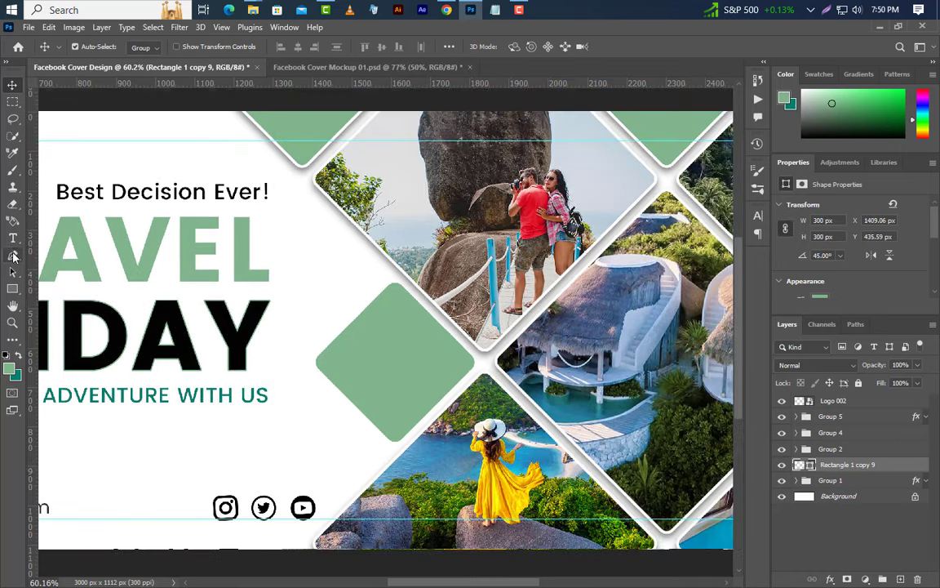
- Add a white 23.33 pt '50%' label centred inside the green diamond
left_click(14, 237)
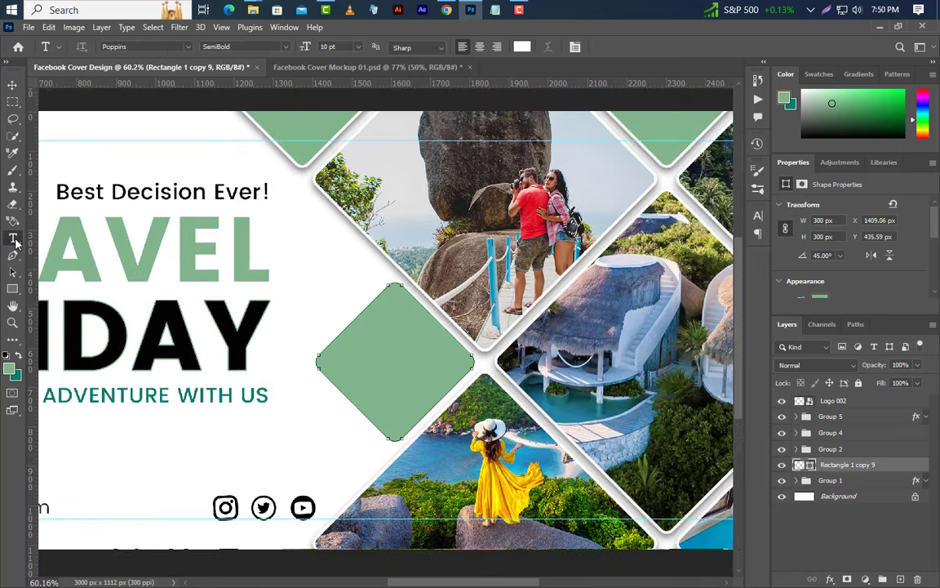
left_click(900, 579)
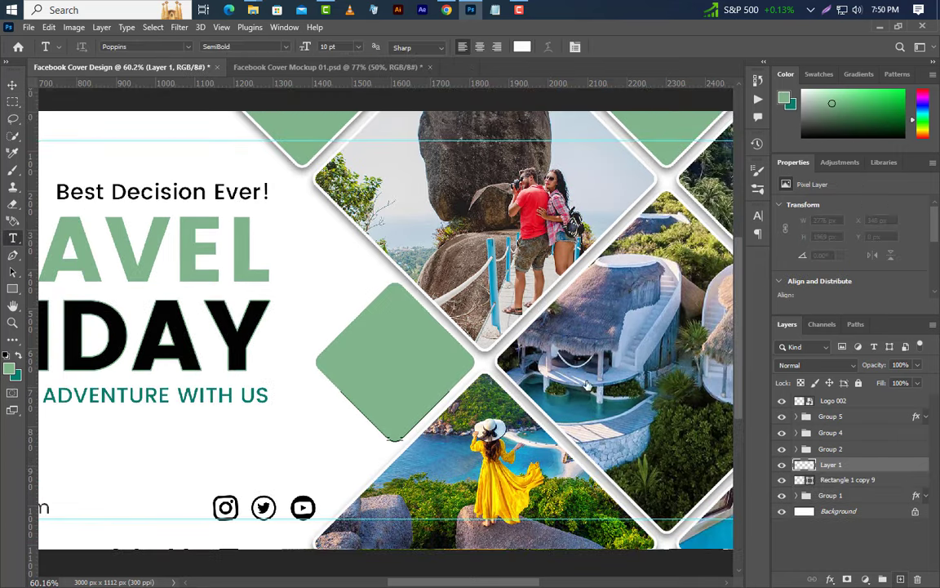
left_click(344, 364)
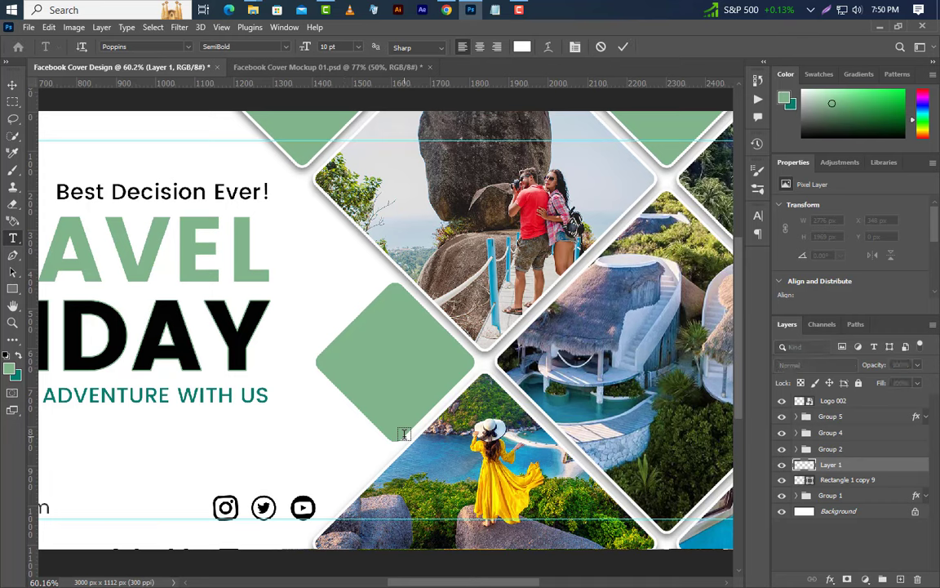
type("50")
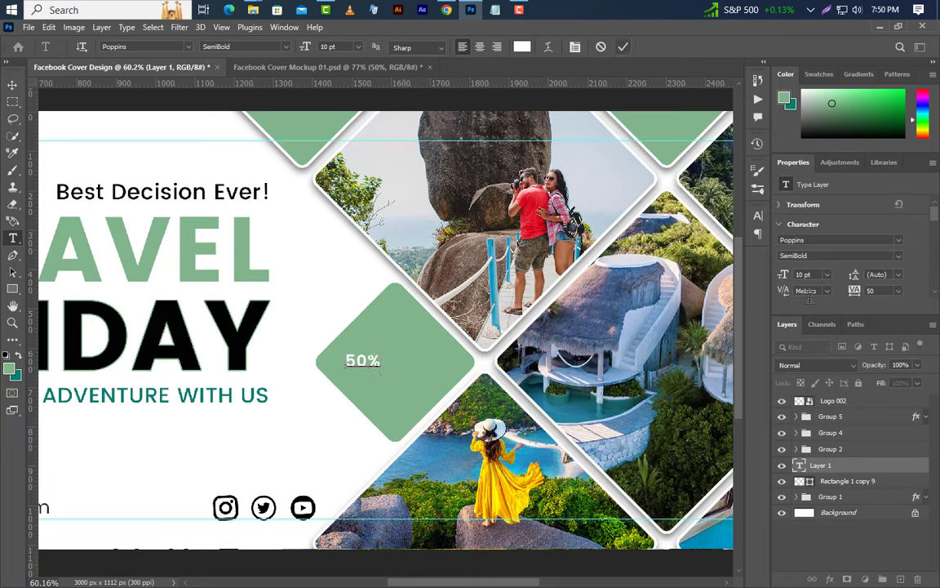
key("ctrl+Return")
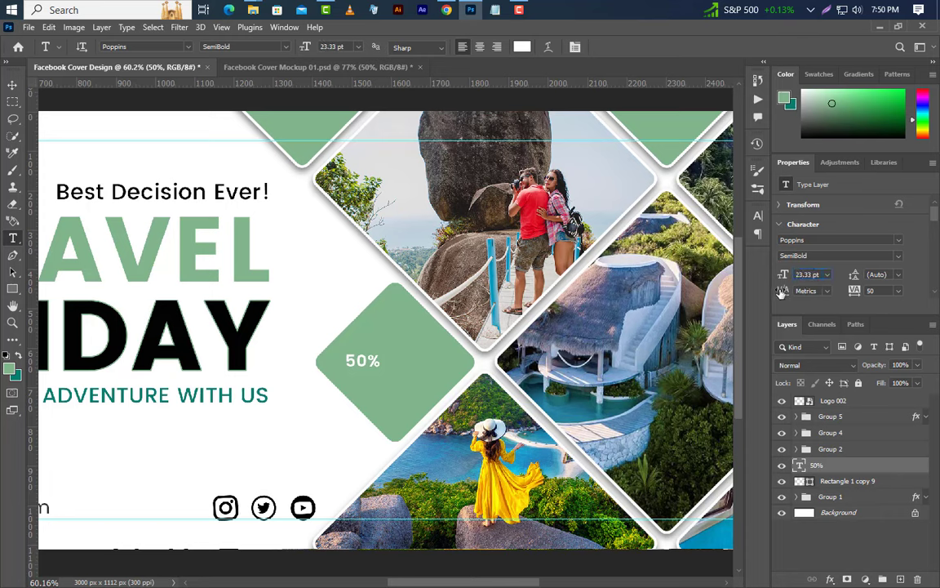
key("Return")
left_click(13, 83)
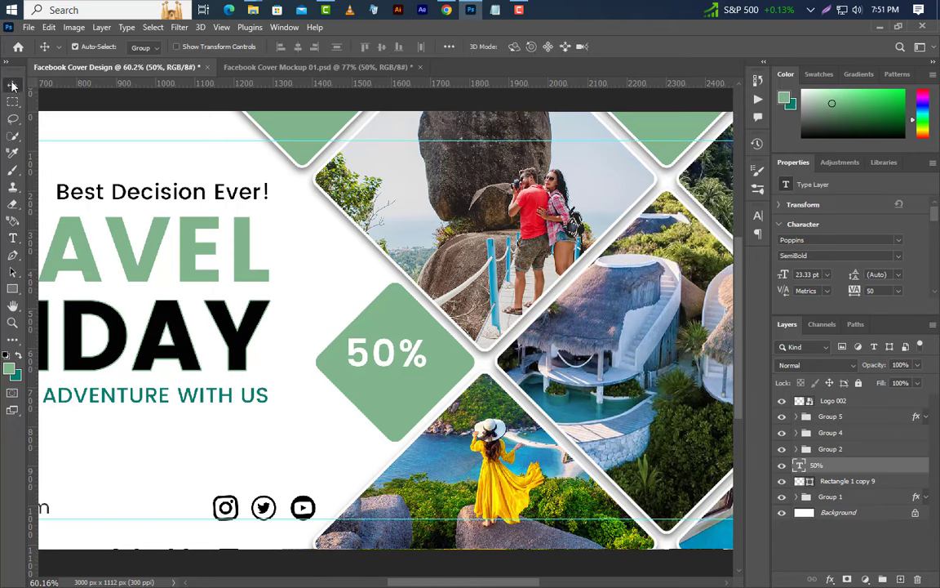
left_click_drag(390, 369, 400, 381)
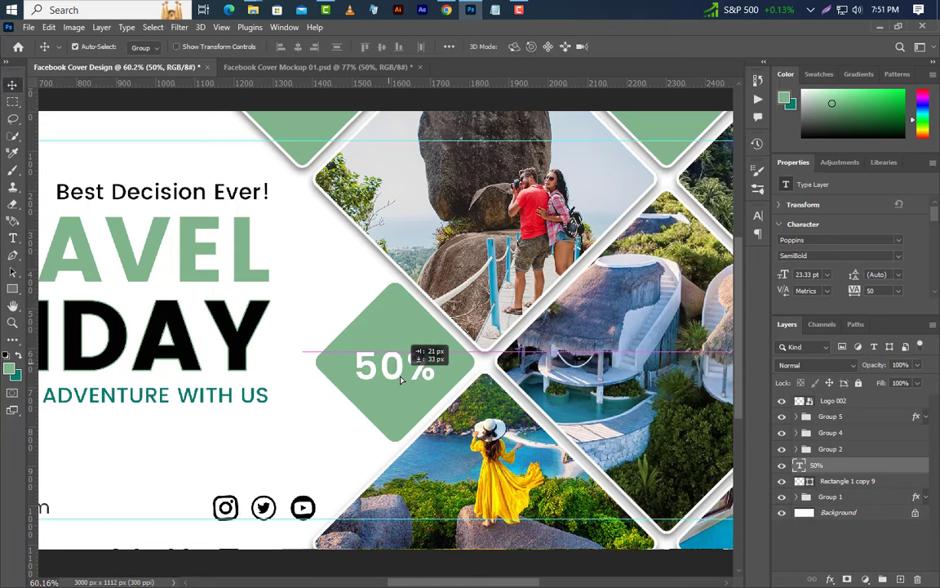
scroll(403, 441, "up", 3)
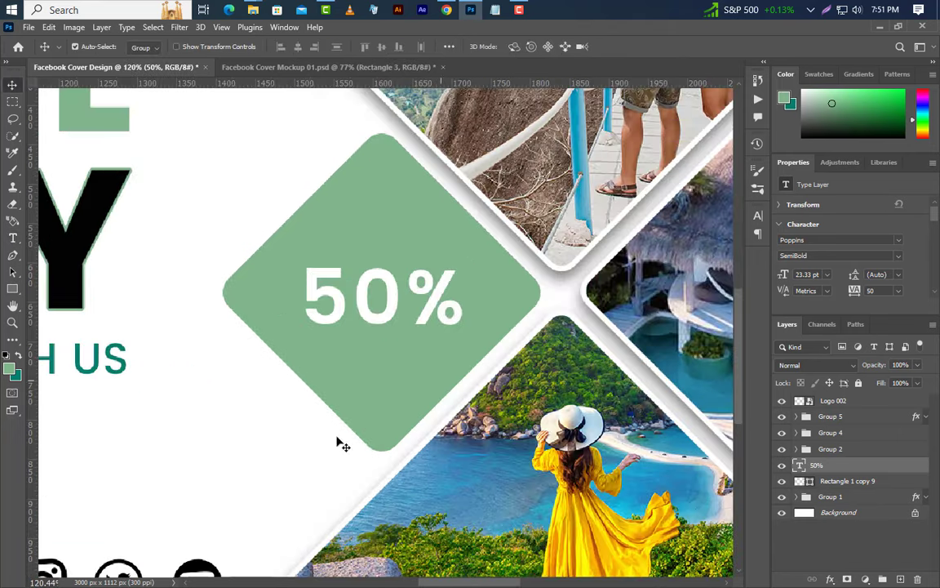
- Draw a 199 x 54 px bar beneath the 50% label with 7 px rounded corners
key("u")
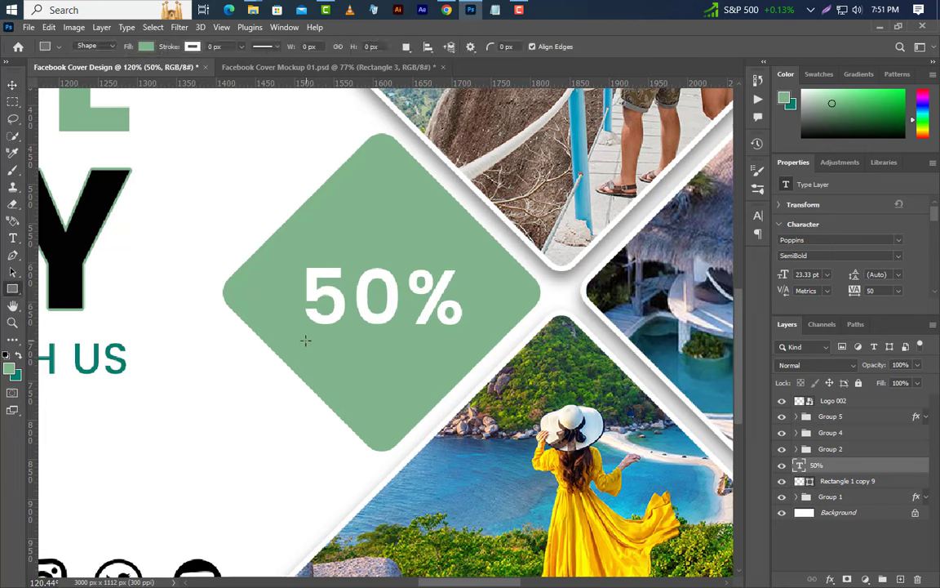
left_click_drag(304, 340, 462, 382)
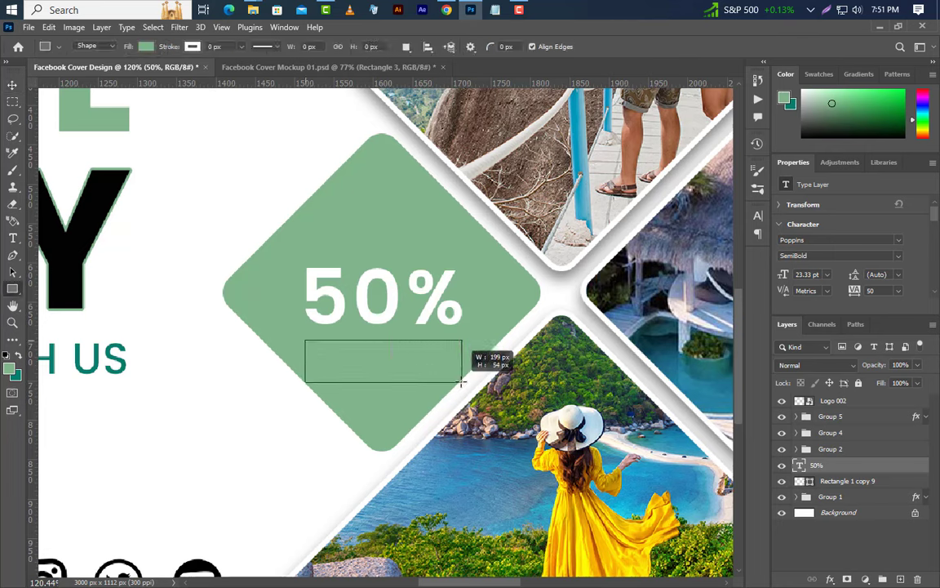
scroll(855, 258, "down", 2)
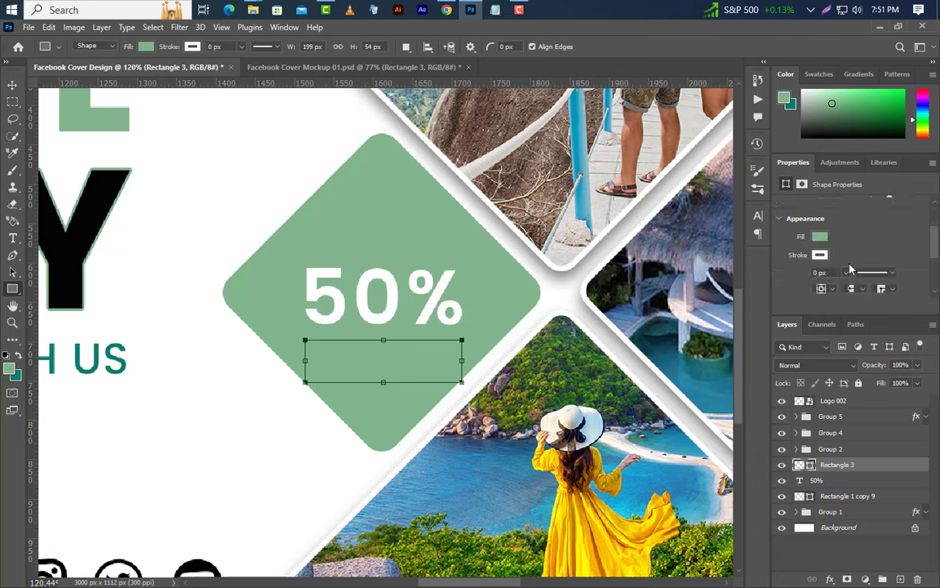
scroll(825, 286, "down", 2)
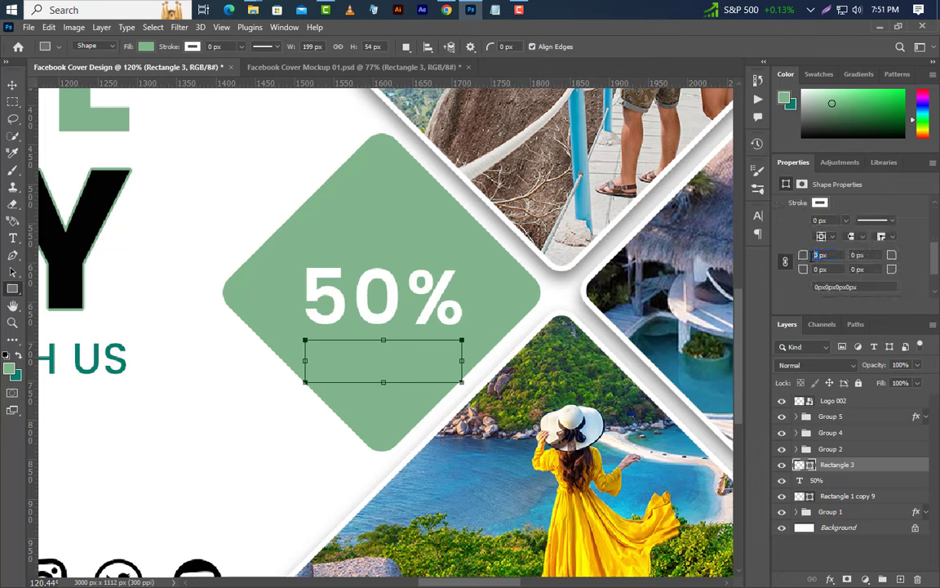
type("7")
key("Return")
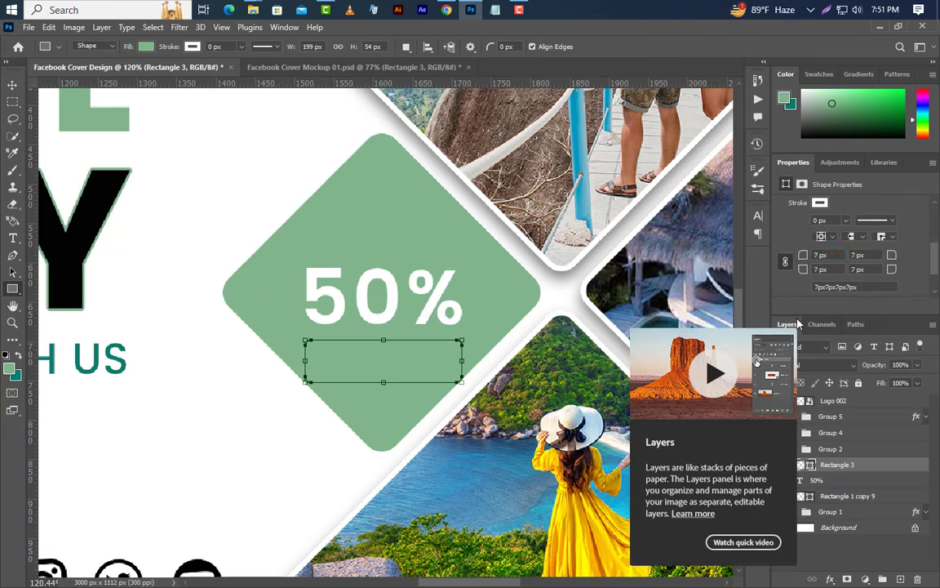
- Fill the bar white, nudge it upward, and select the 50% text layer
double_click(810, 466)
left_click(595, 362)
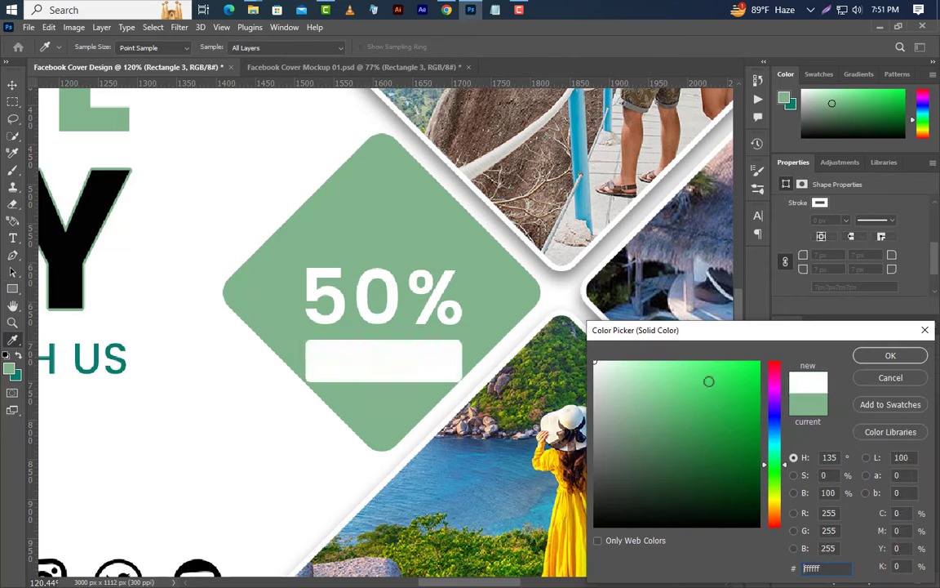
left_click(870, 359)
key("v")
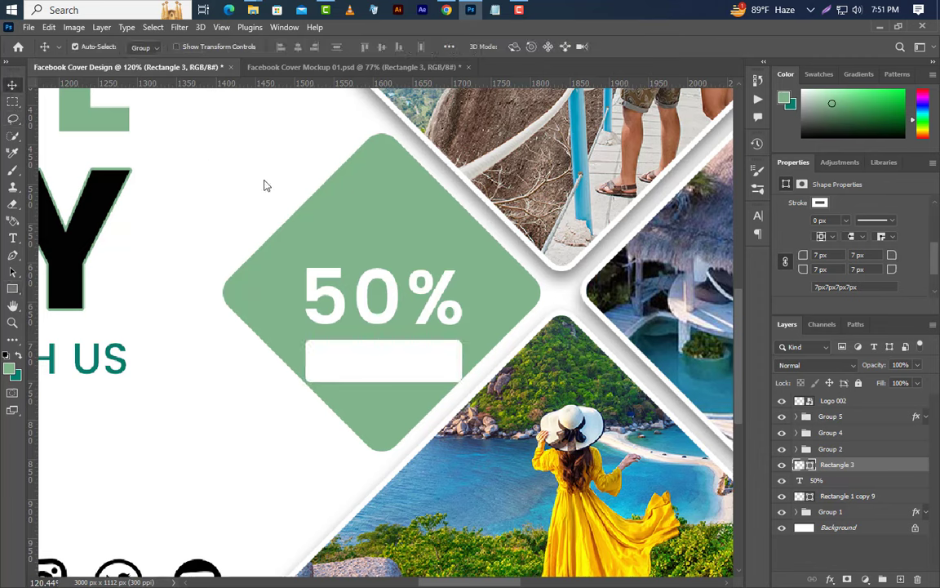
key("shift+Up")
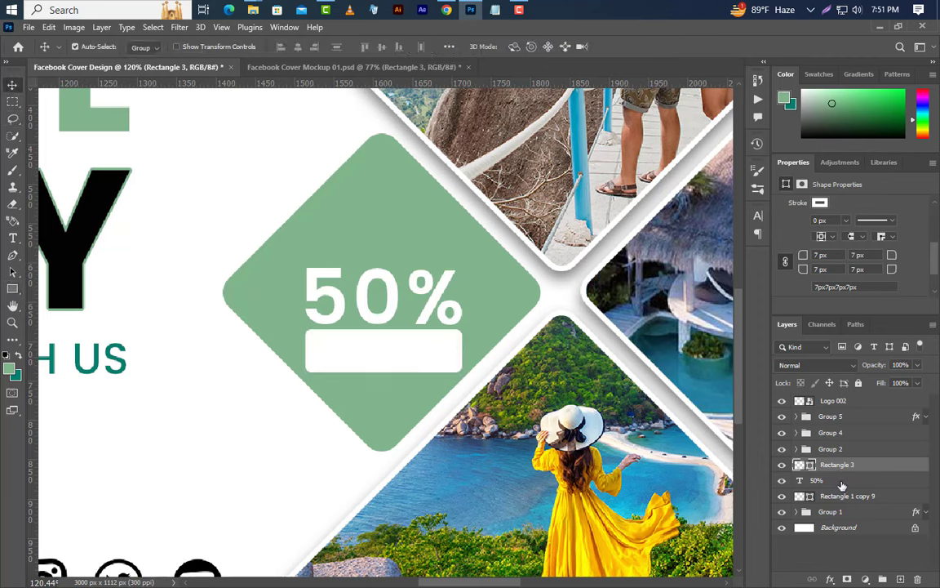
left_click(842, 483)
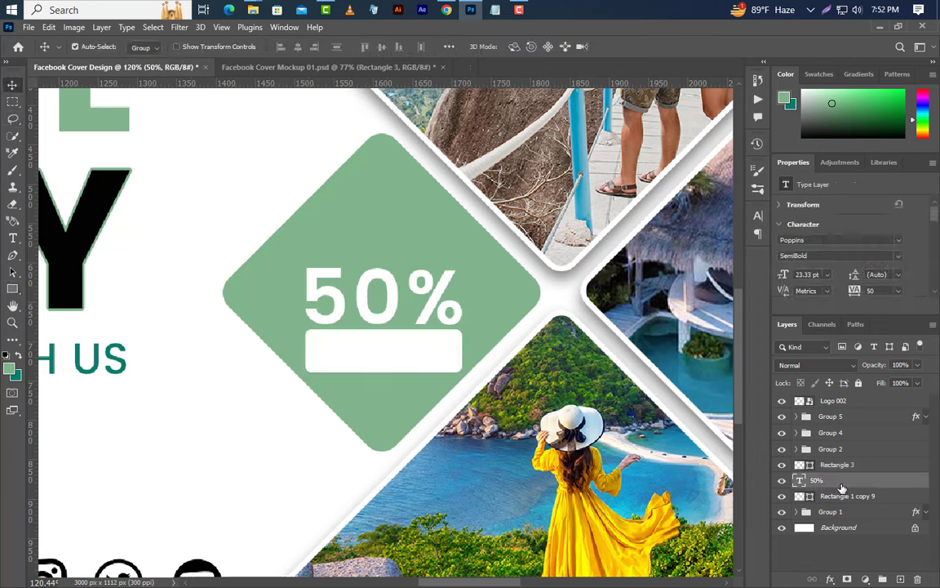
- Nudge the 50% text up and add a 'Save' text line below it
key("Up")
key("Up")
key("Up")
key("Up")
key("Up")
key("Up")
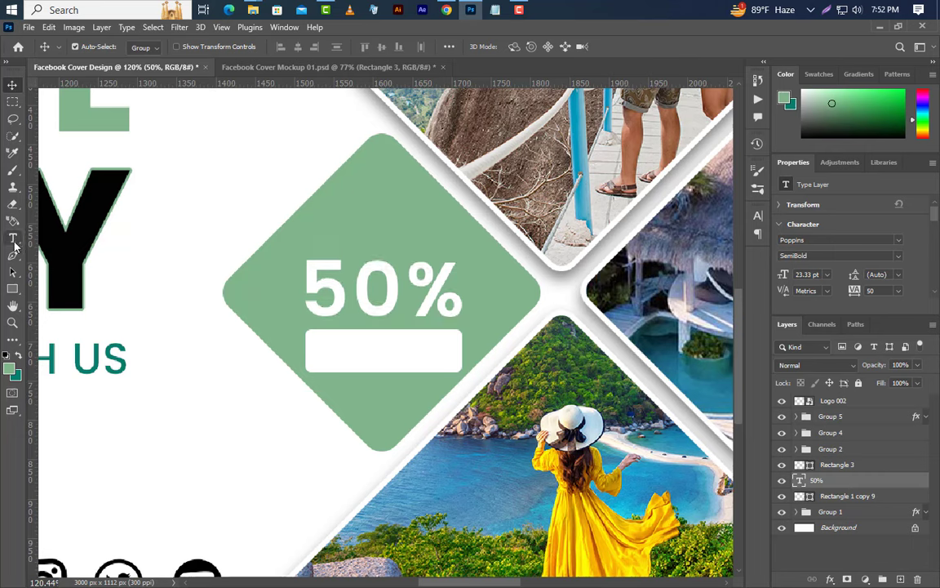
left_click(13, 237)
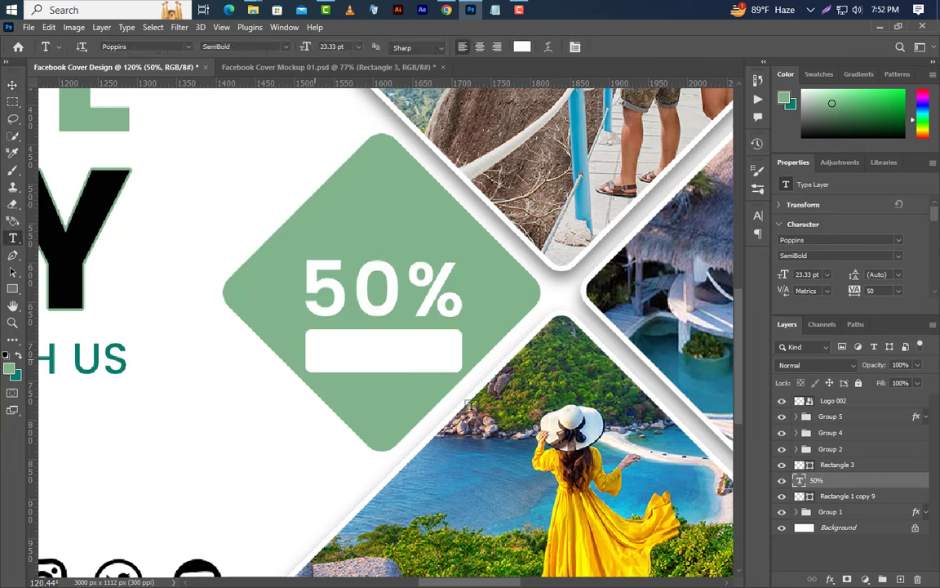
left_click(315, 359)
type("Save")
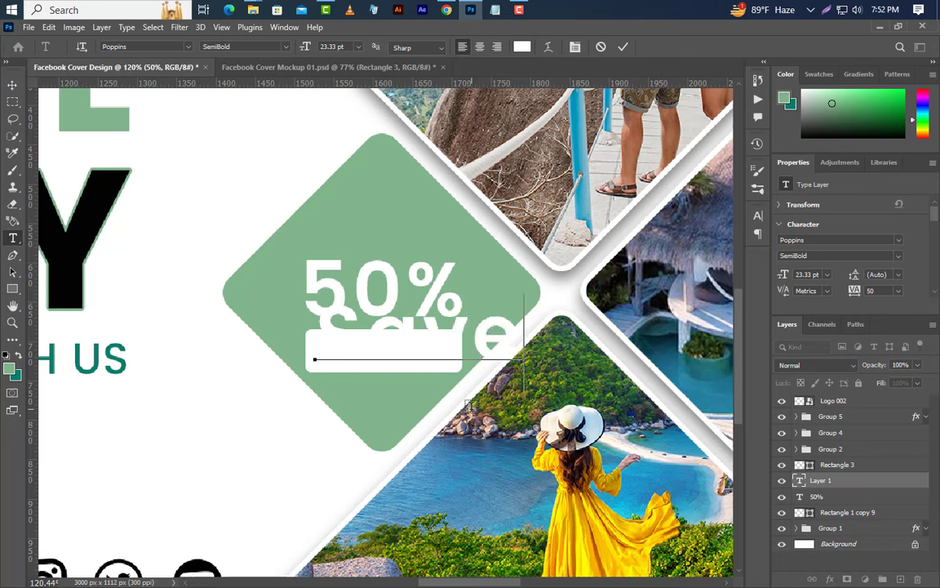
left_click(621, 49)
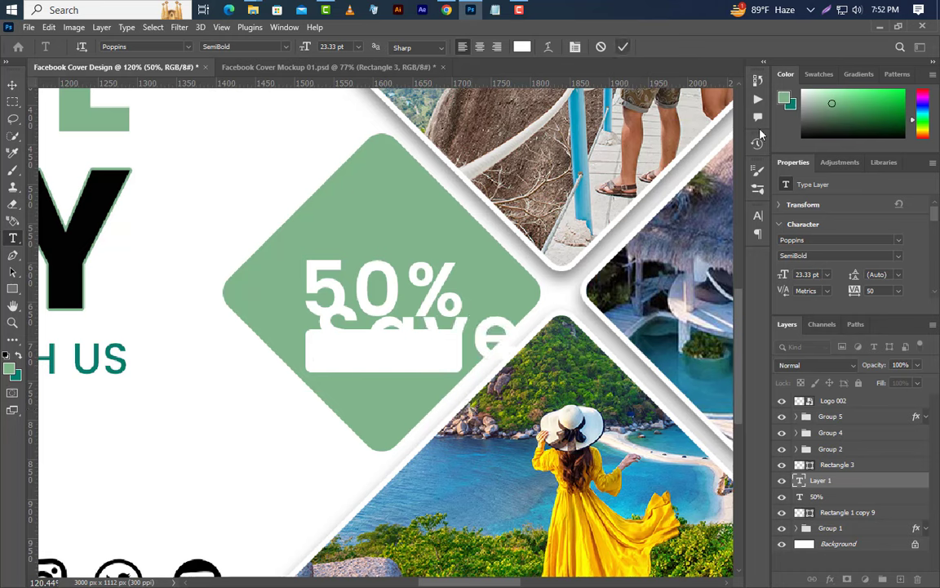
- Make SAVE all caps and near-black, with its layer stacked above the white bar
left_click(758, 216)
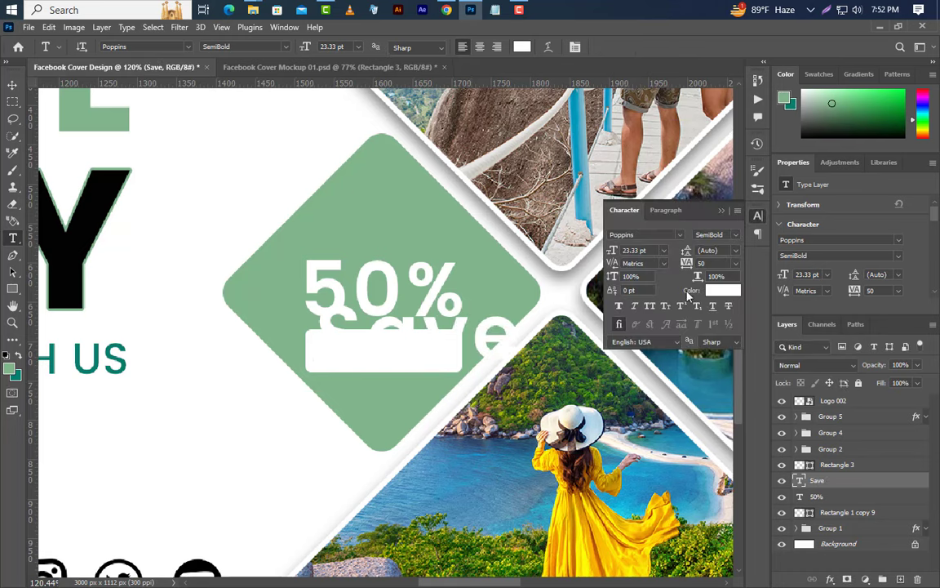
left_click(650, 307)
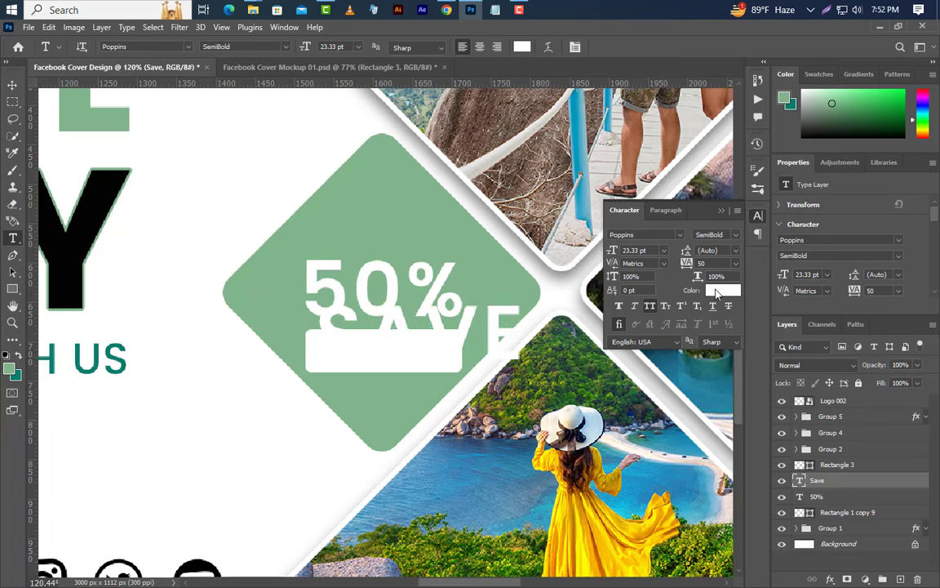
left_click(716, 291)
left_click(599, 518)
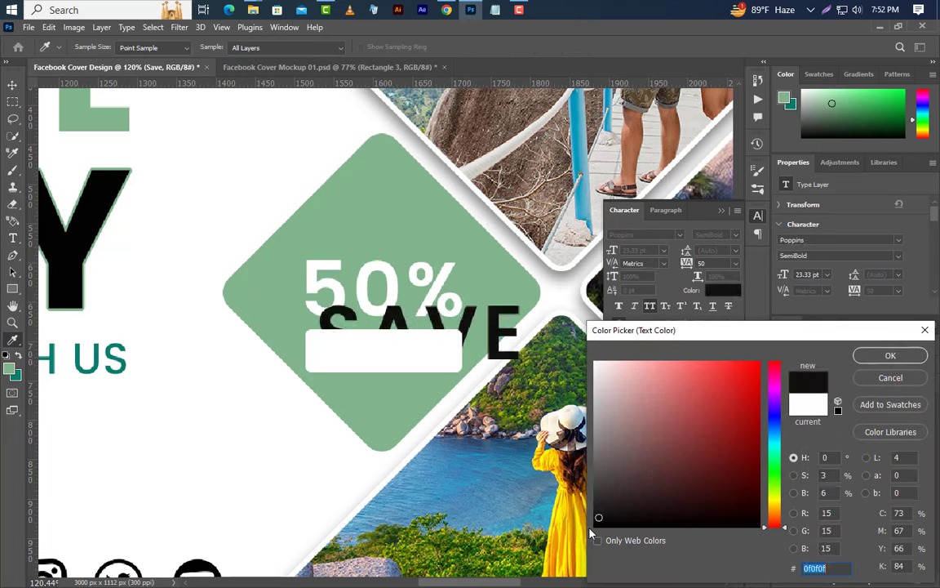
left_click(891, 355)
left_click_drag(849, 481, 859, 463)
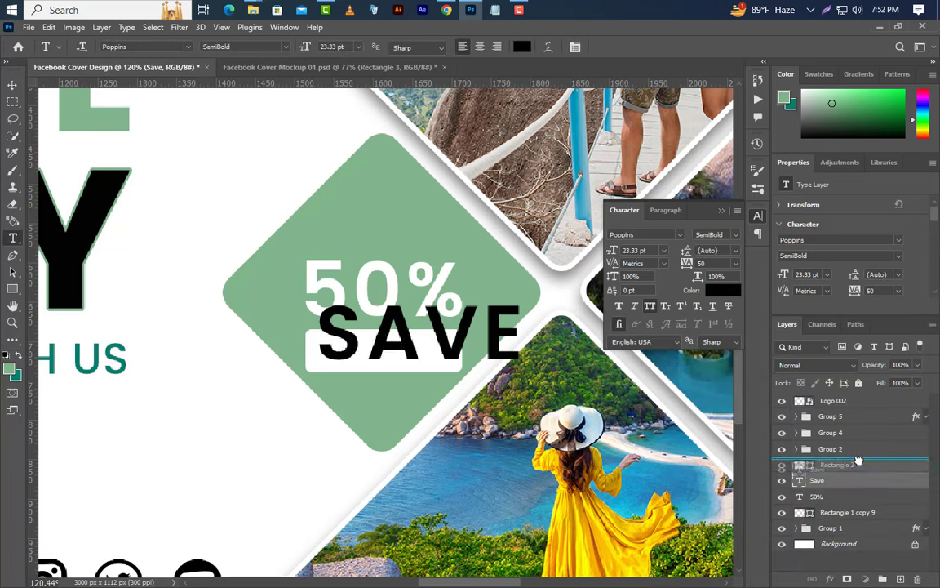
- Scale the SAVE text down with Free Transform to fit the white bar
left_click(50, 27)
left_click(122, 320)
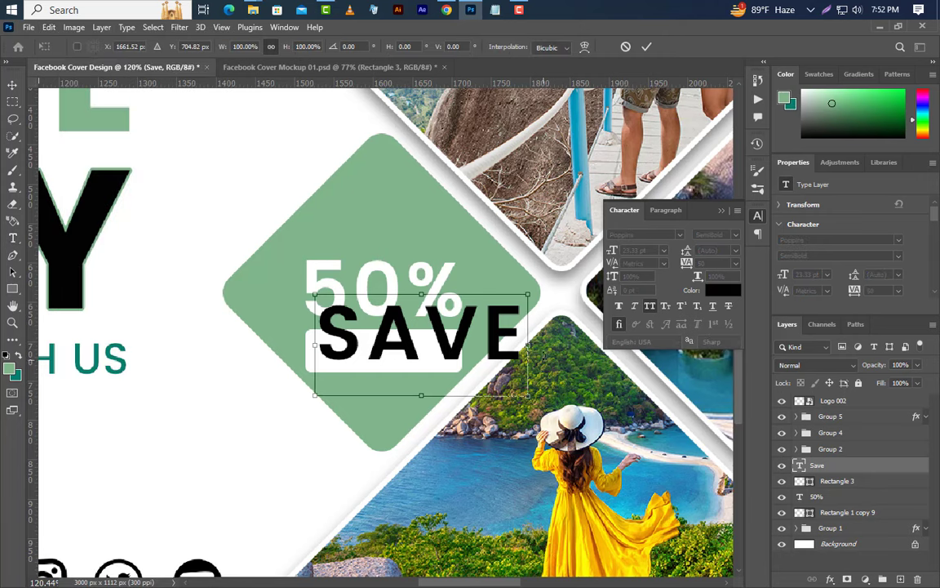
mouse_move(523, 343)
left_mouse_down()
mouse_move(450, 350)
mouse_move(438, 362)
left_mouse_up()
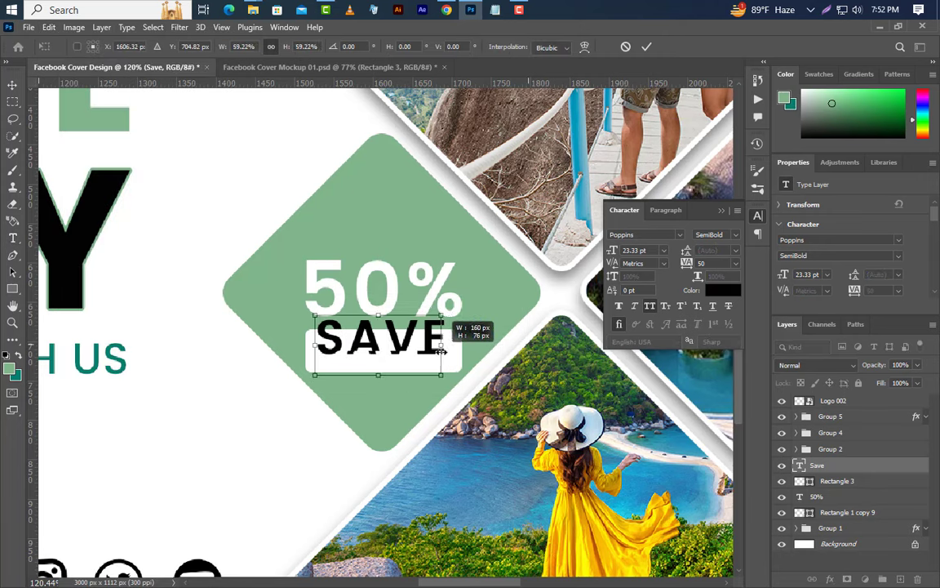
left_click(646, 46)
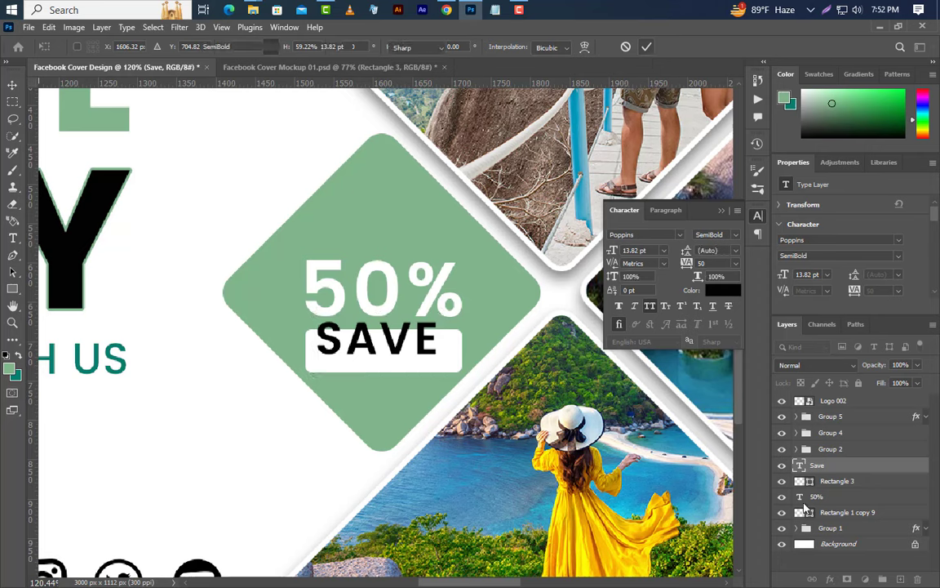
- Centre SAVE horizontally and vertically on the white bar, then deselect
left_click(809, 484, "ctrl")
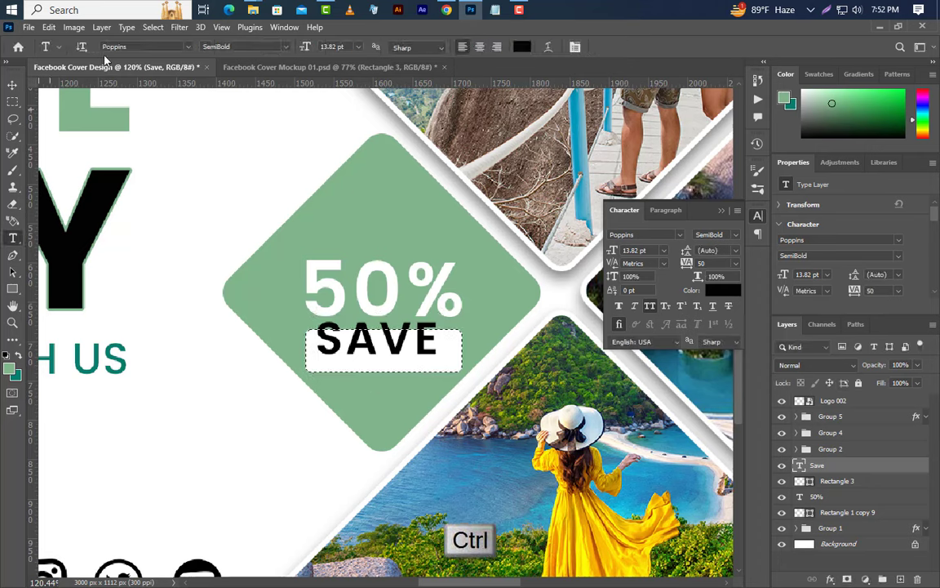
left_click(13, 84)
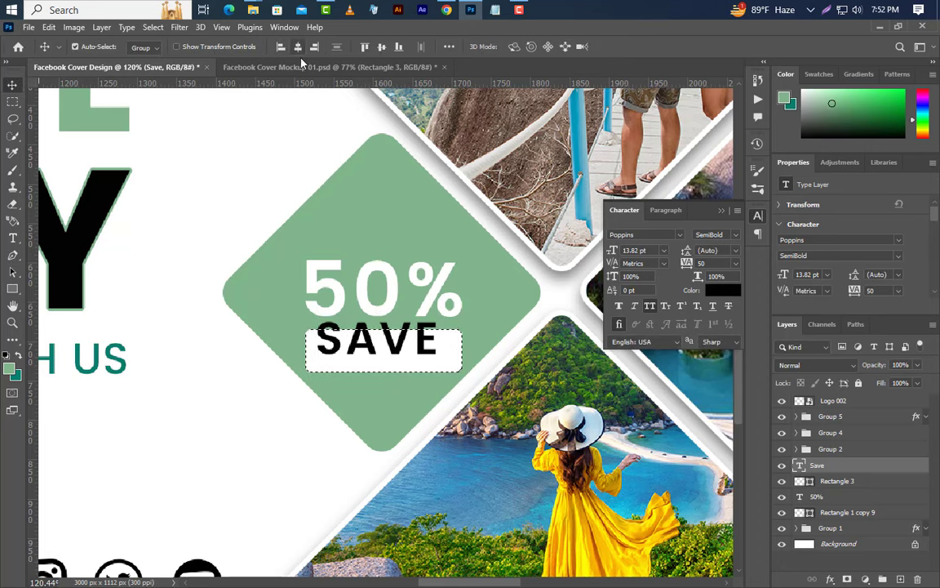
left_click(382, 47)
left_click(382, 47)
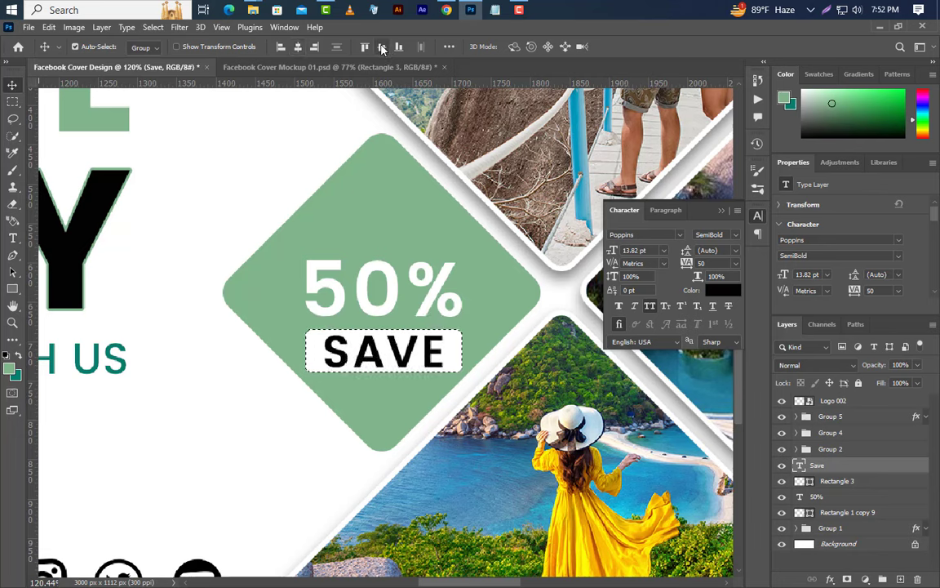
left_click(153, 27)
left_click(167, 55)
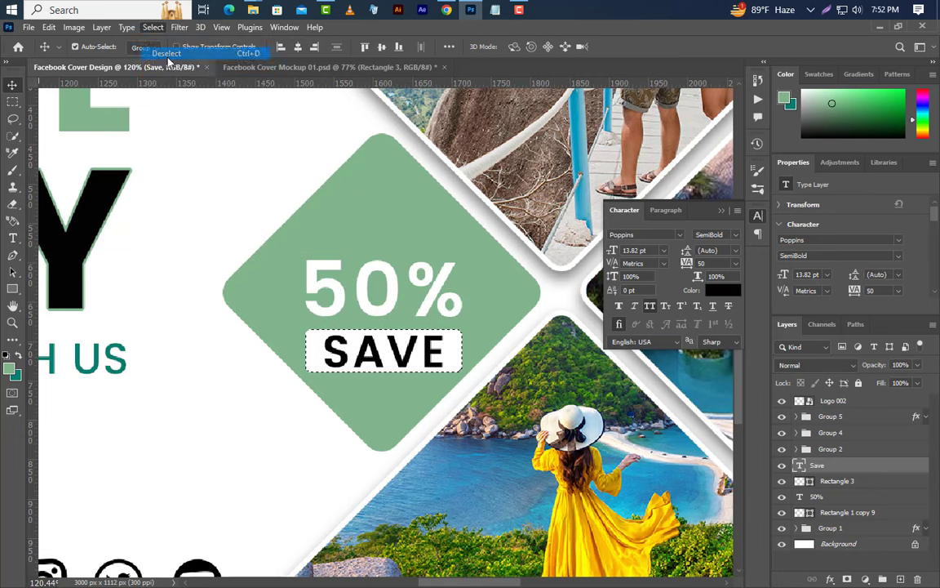
left_click(723, 213)
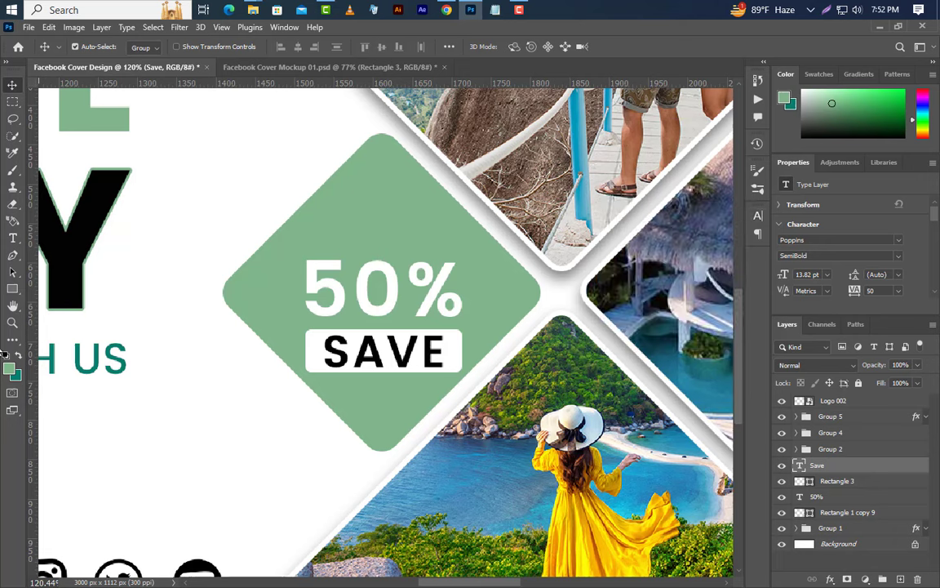
left_click(13, 238)
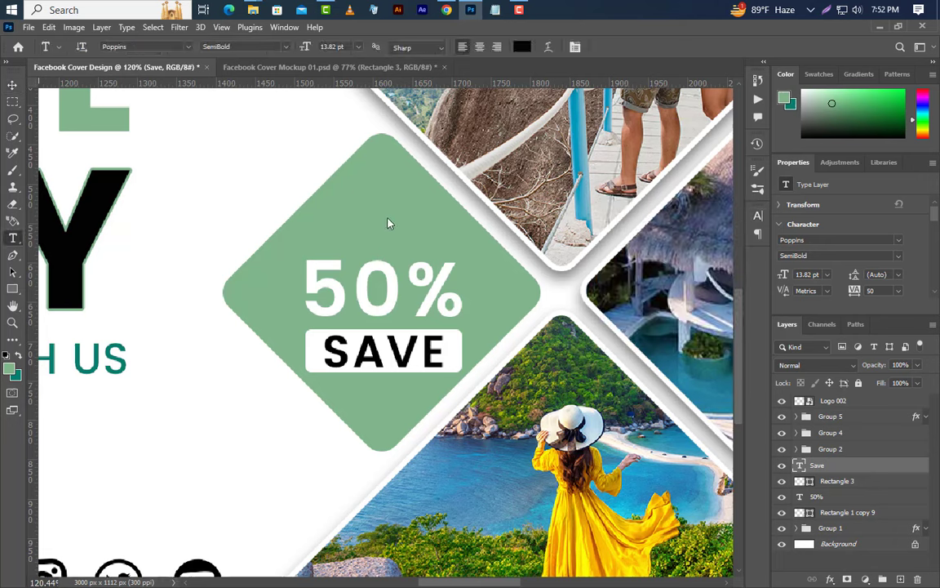
- Add an 'UP TO' text line above the 50% in Regular weight
left_click(490, 287)
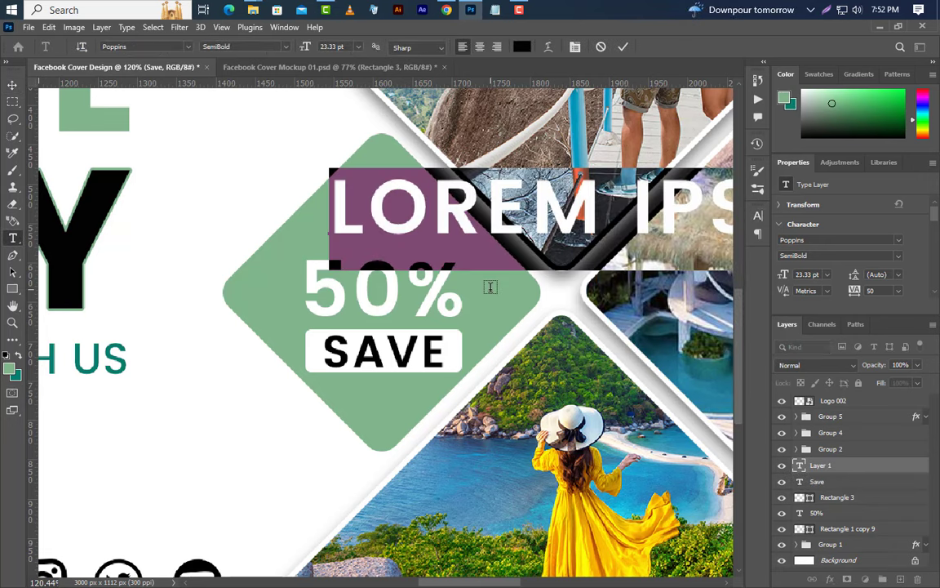
type("UP TO")
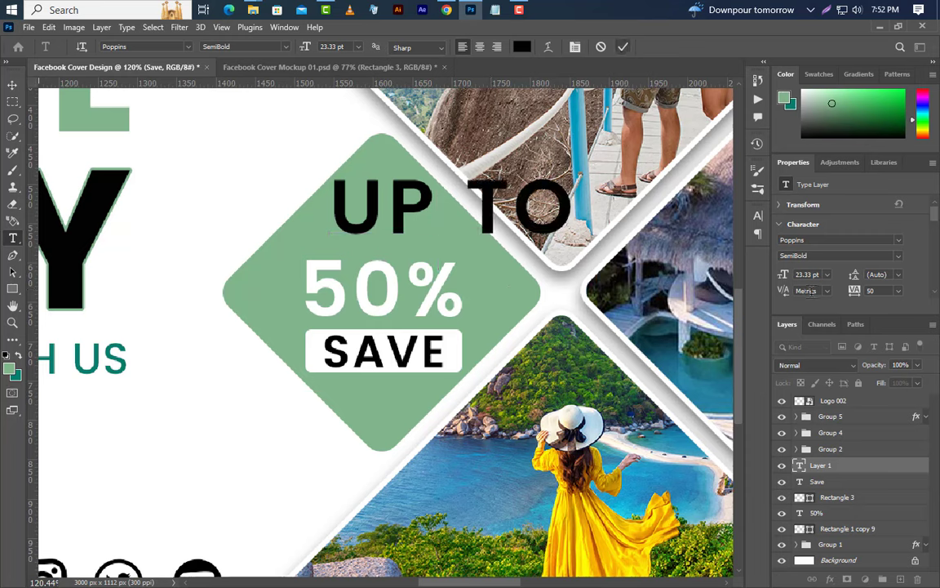
key("ctrl+Return")
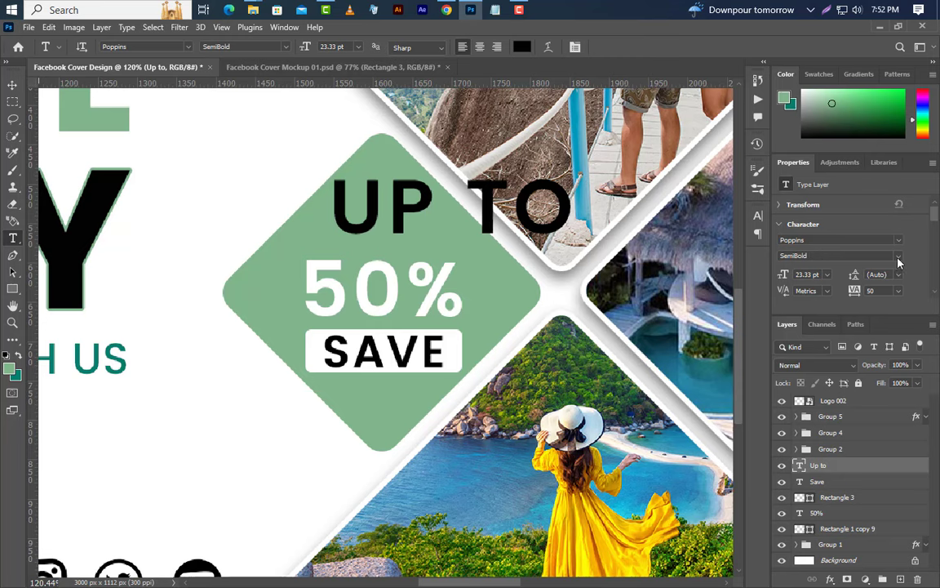
left_click(898, 259)
left_click(804, 278)
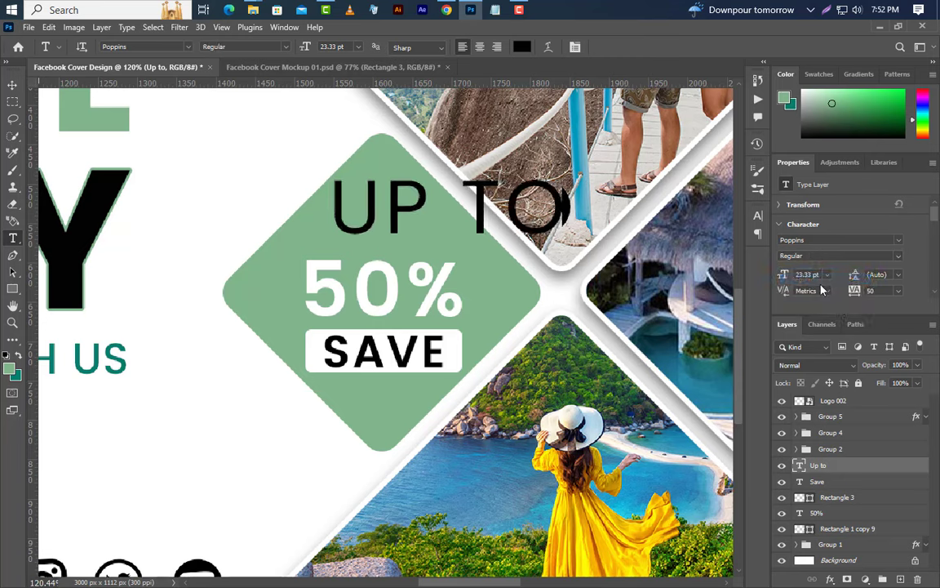
- Colour the UP TO text white (#ffffff)
left_click(759, 215)
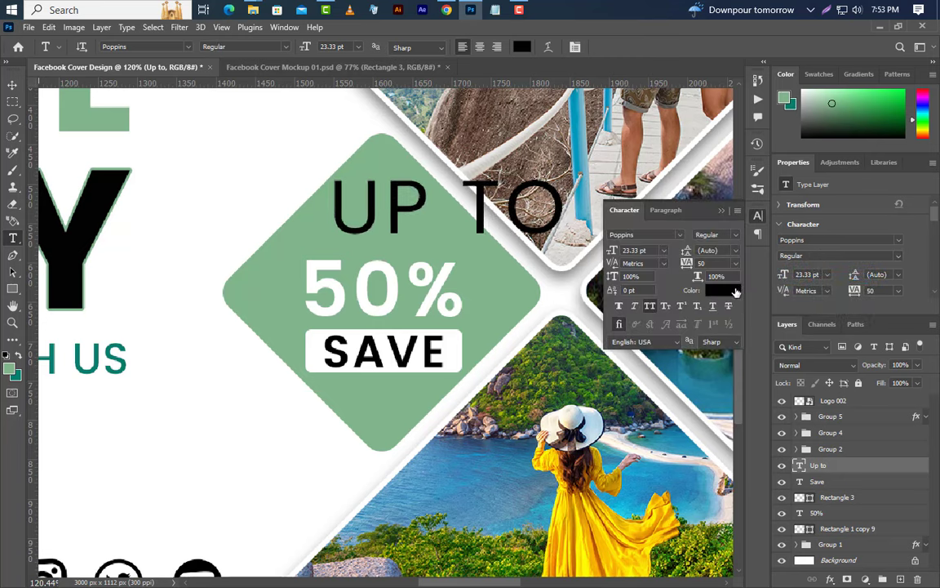
left_click(723, 290)
type("ffffff")
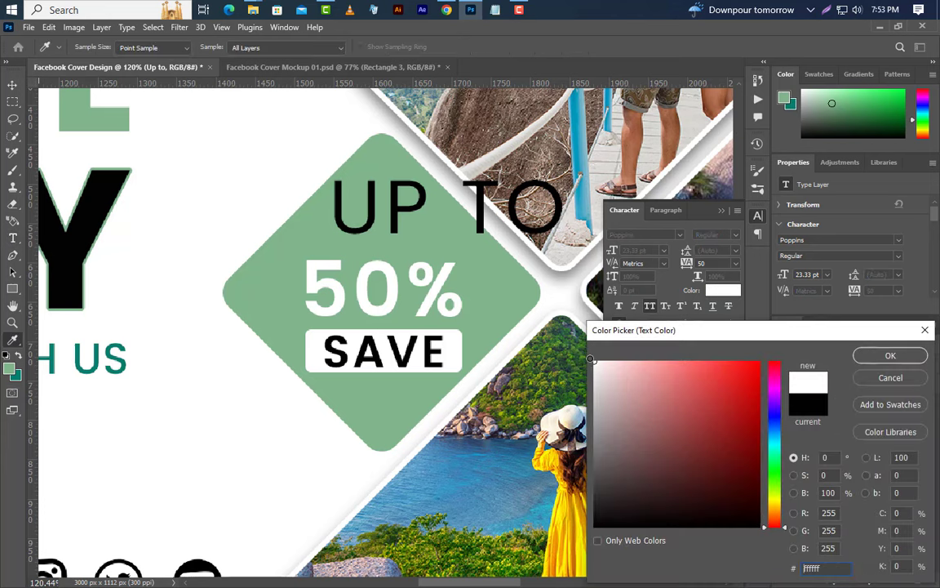
left_click(867, 360)
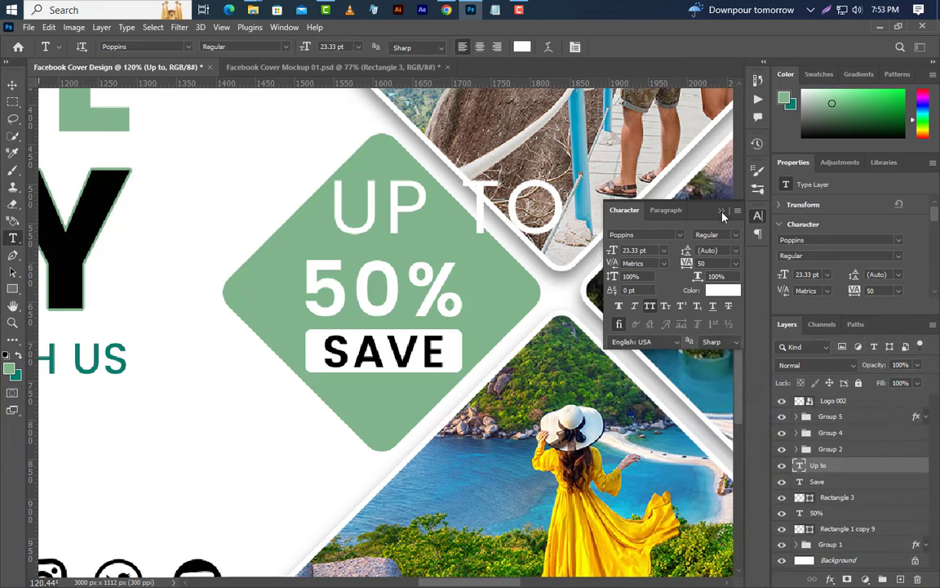
left_click(758, 216)
- Scale UP TO down with Free Transform so it sits above the 50%
left_click(48, 27)
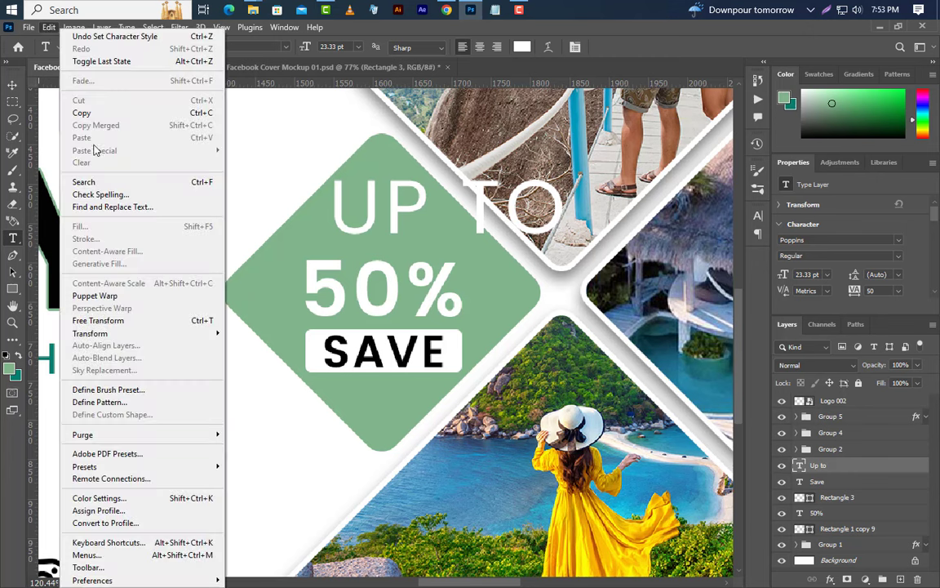
left_click(98, 320)
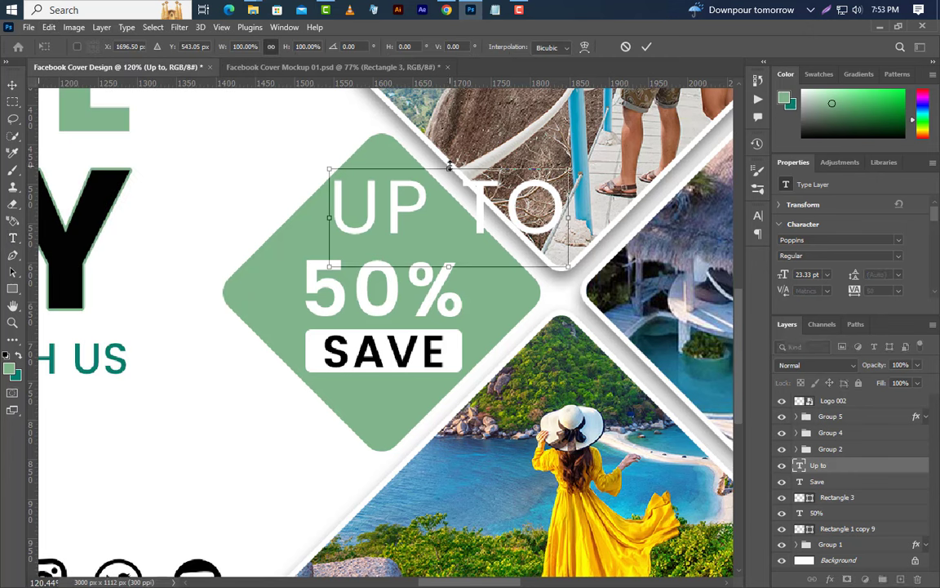
left_click_drag(445, 172, 441, 242)
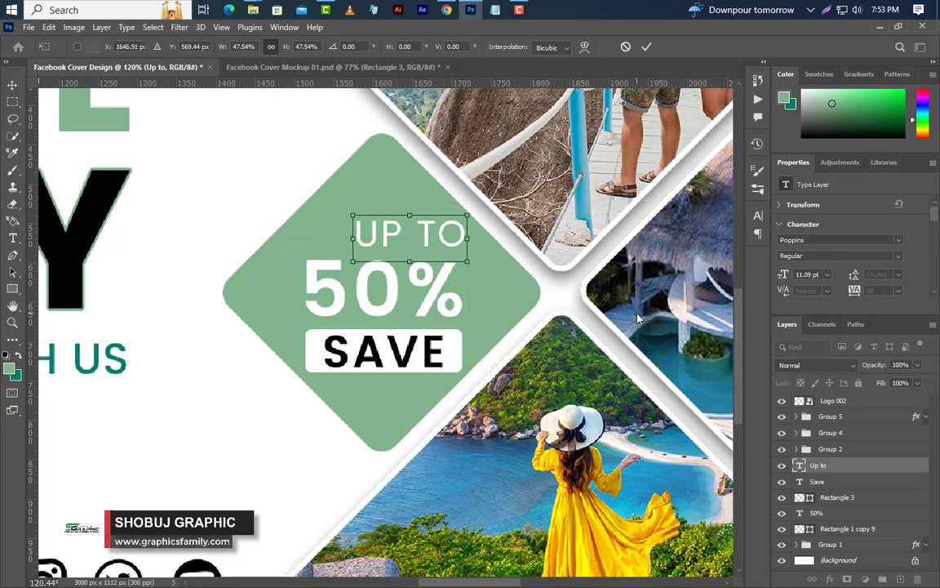
key("Return")
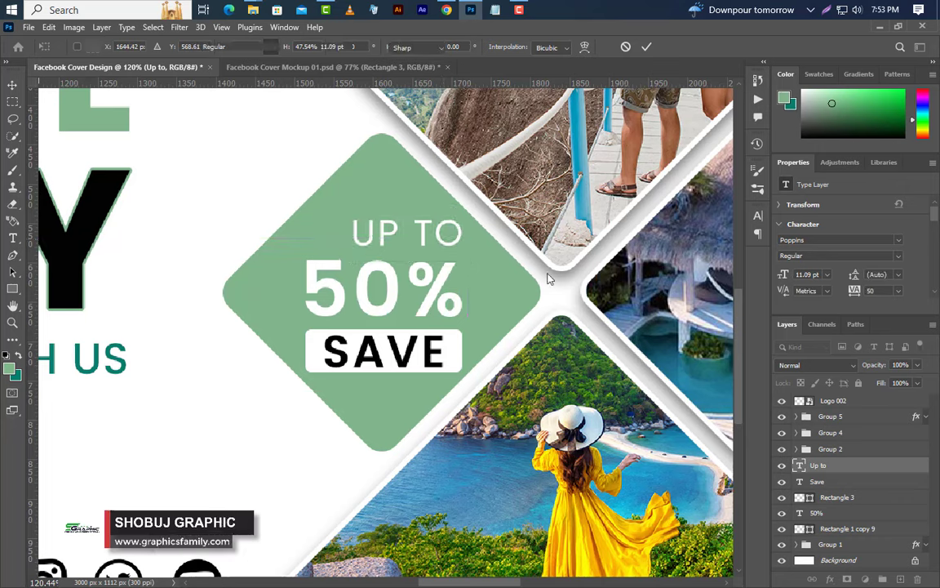
scroll(434, 252, "down", 3)
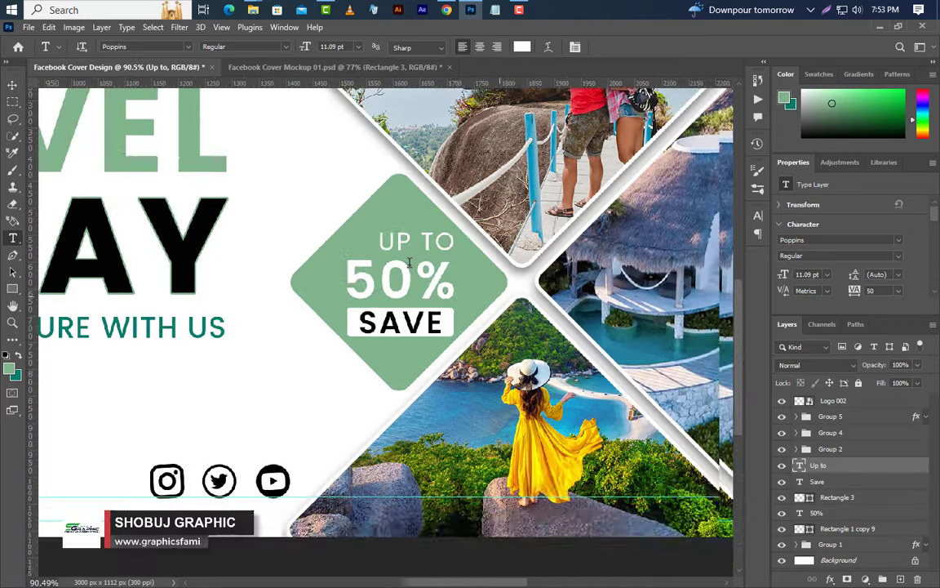
- Zoom out to the whole banner and clear all guides via View > Guides
scroll(410, 262, "down", 3)
scroll(410, 261, "down", 2)
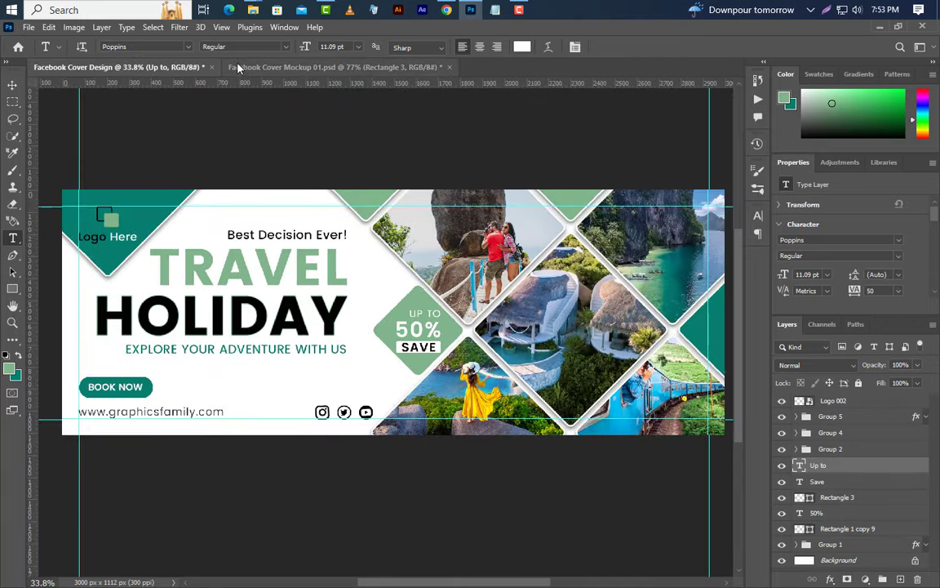
left_click(222, 27)
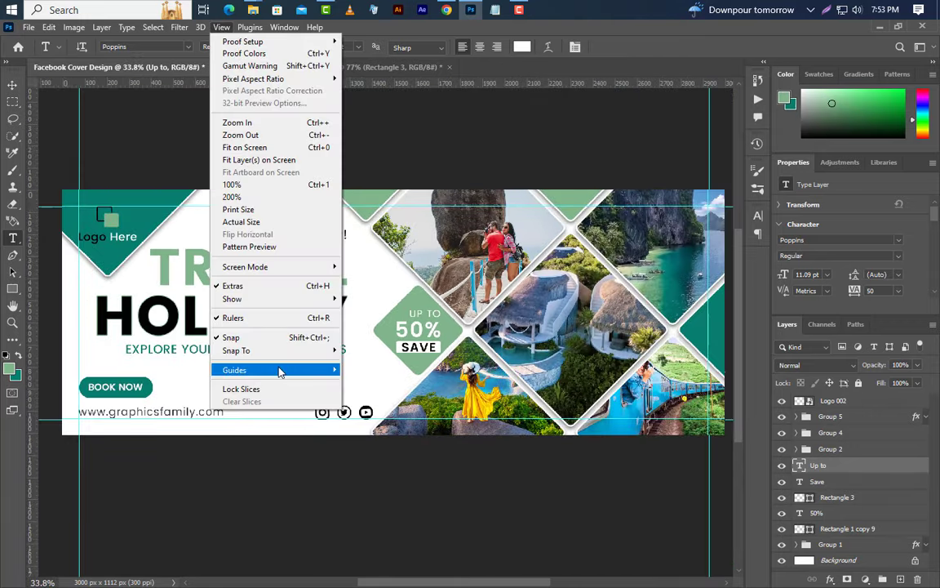
left_click(365, 390)
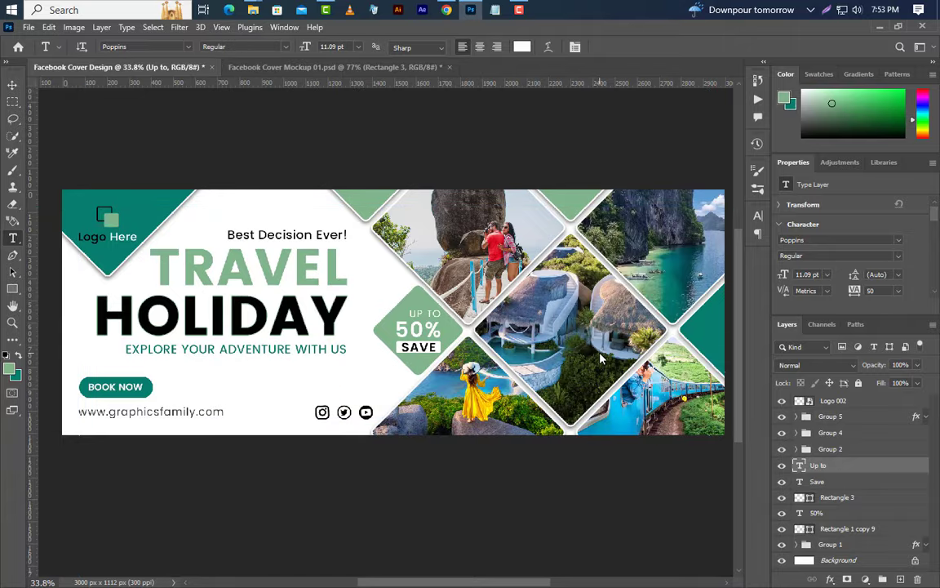